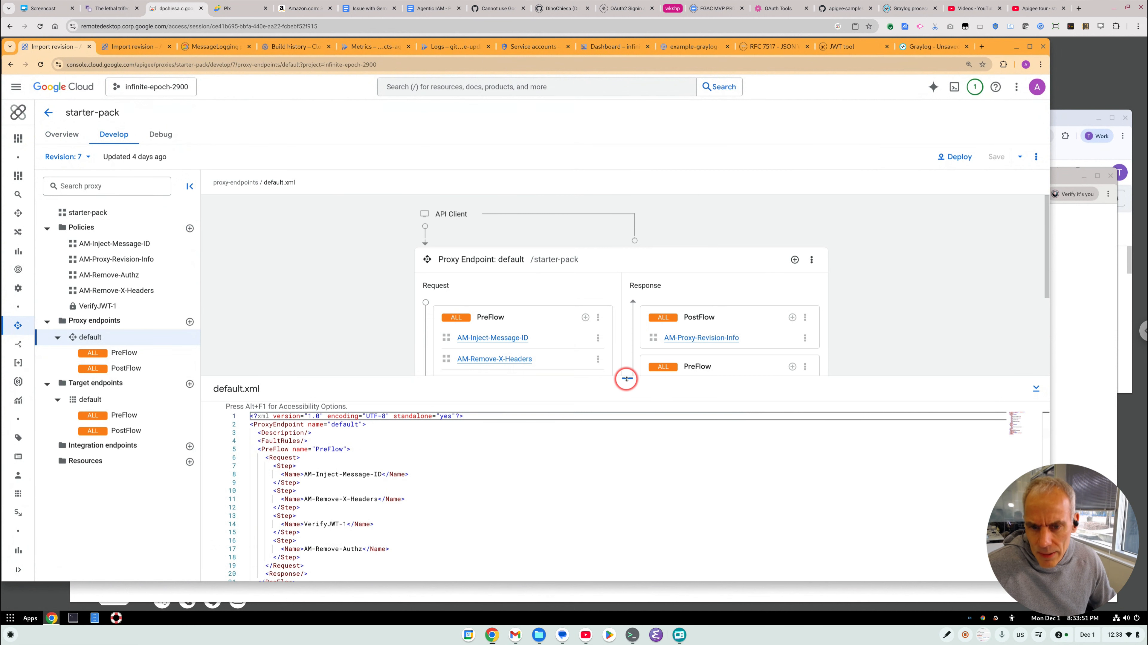
- Start a new Assign Message policy step in the response PostFlow of the default proxy endpoint
drag(627, 378, 627, 421)
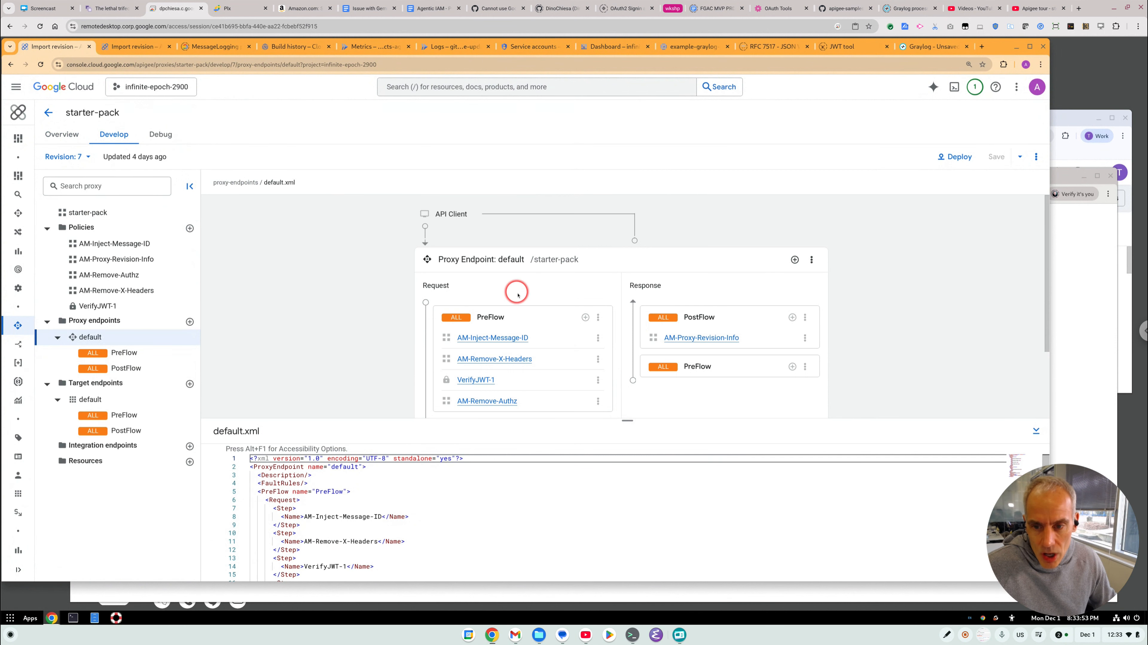
scroll(518, 294, down, 2)
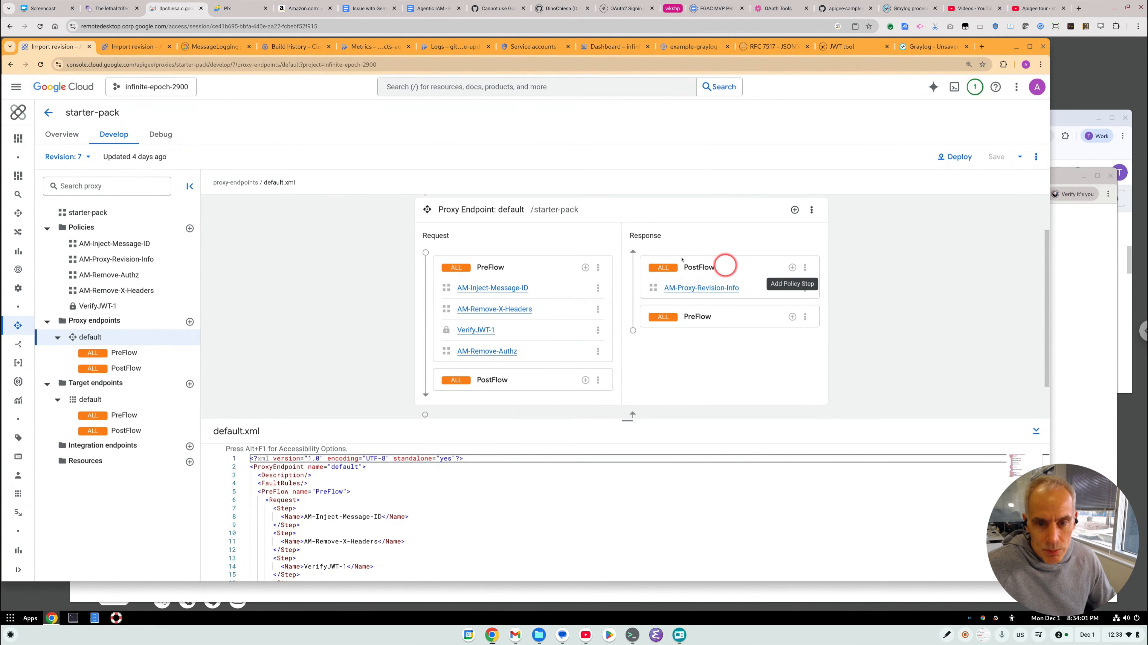
click(793, 268)
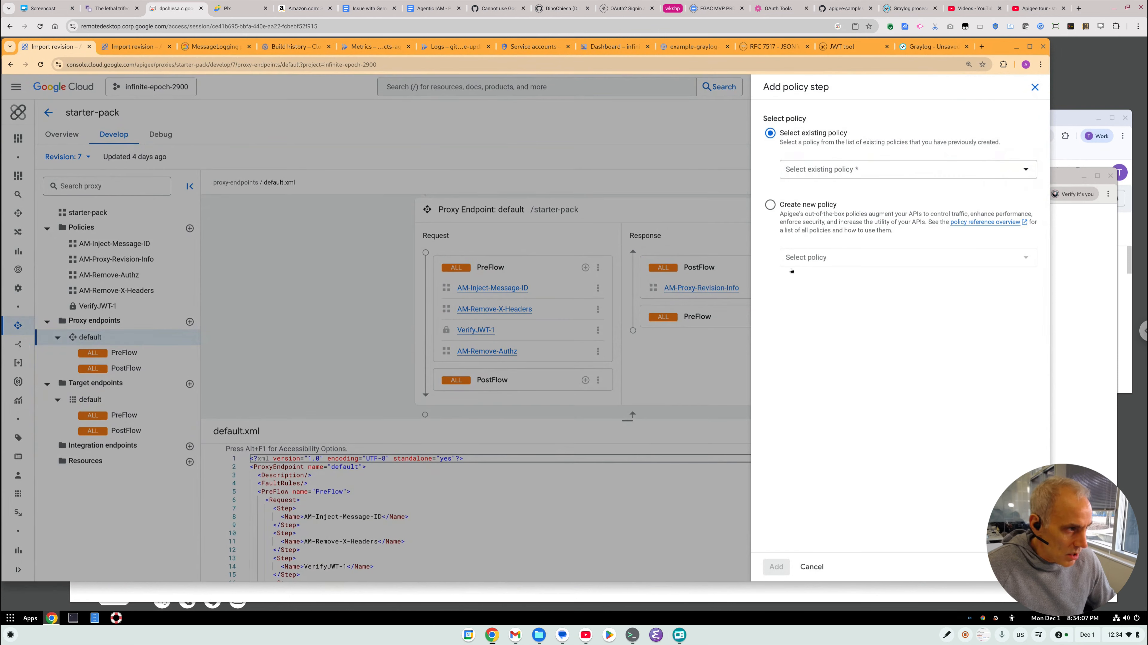
click(770, 205)
click(821, 256)
click(839, 273)
text(Assi)
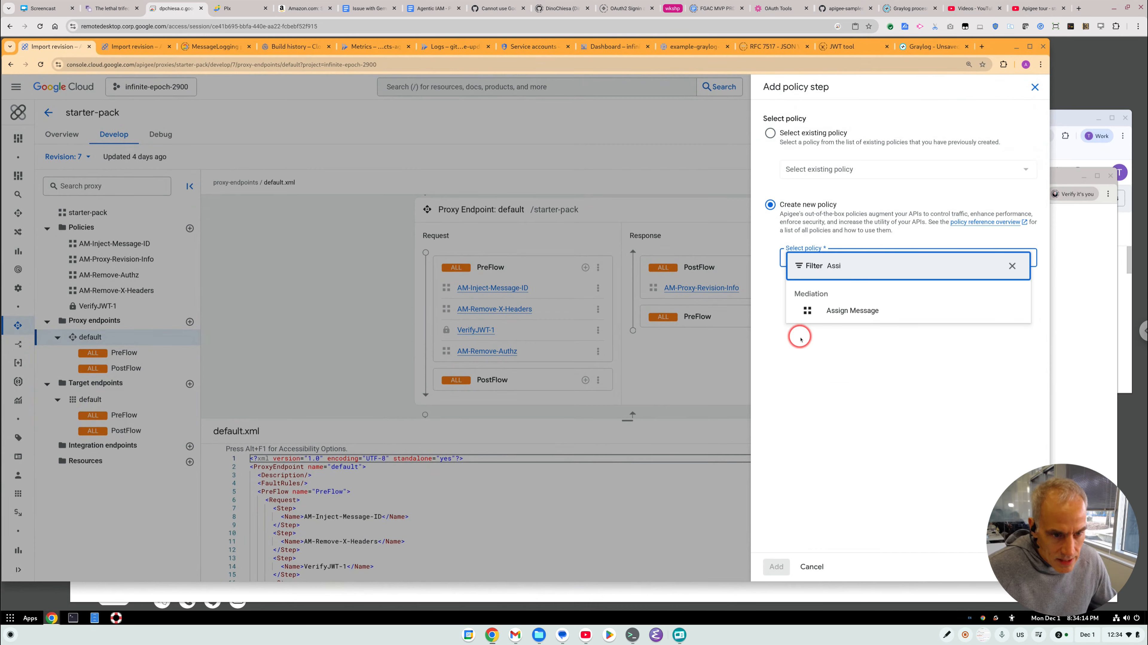
click(865, 309)
- Set the policy's name and display name to AM-Attrs-to-Log and add it to the flow
click(850, 308)
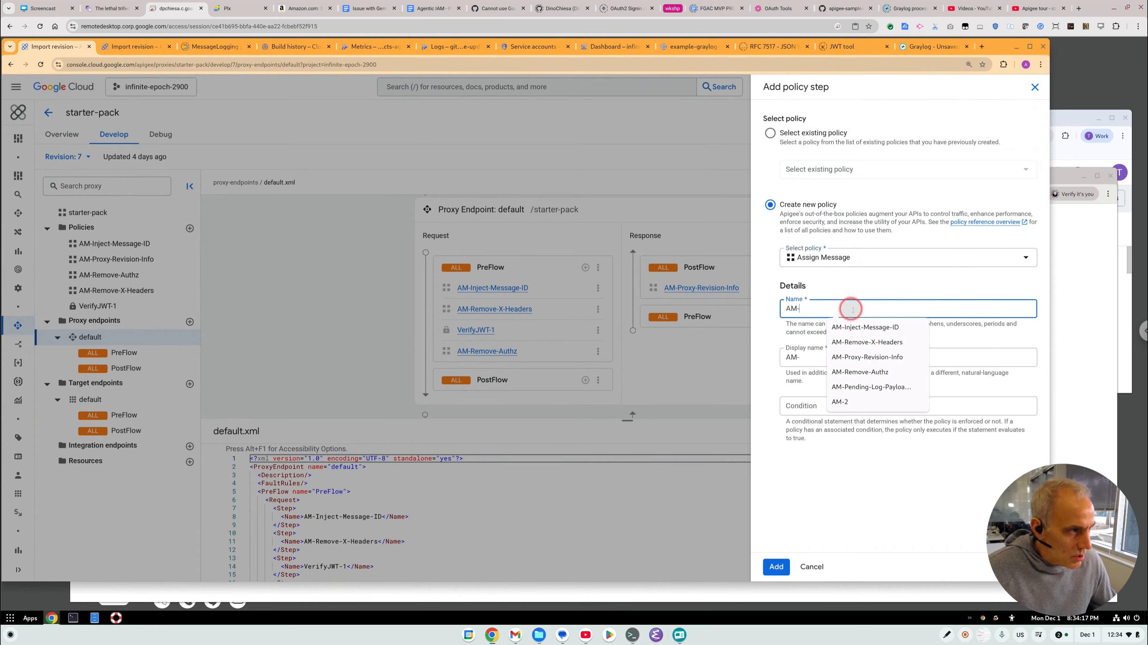
text(A)
text(tt)
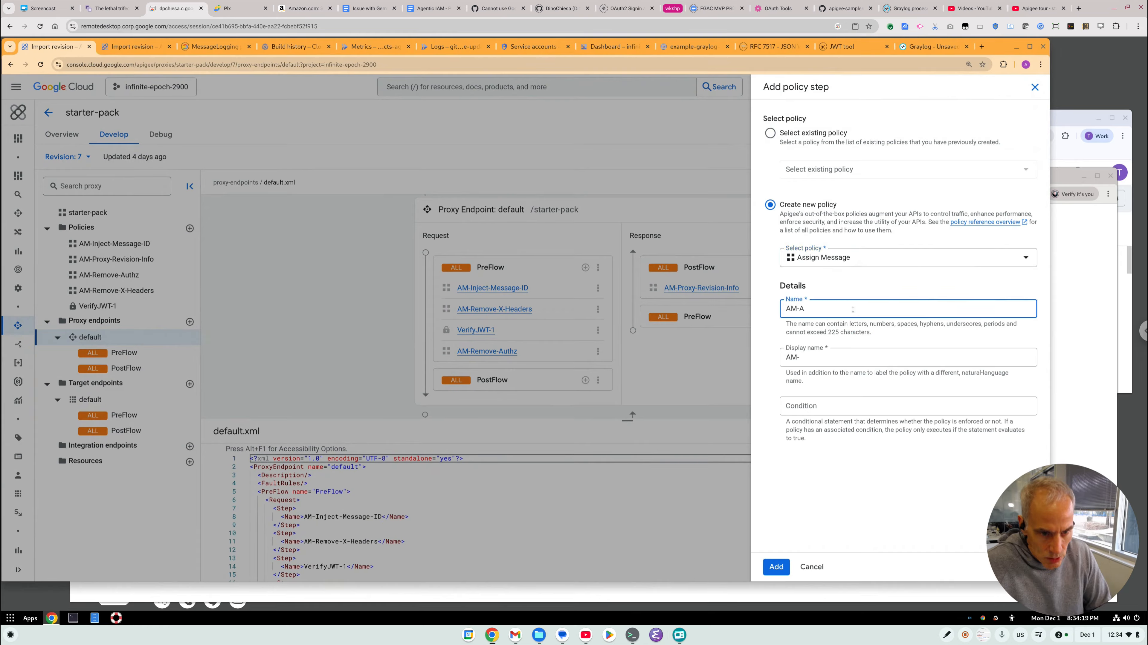
text(rs-to-Log)
key(ctrl+a)
key(ctrl+c)
click(853, 357)
key(ctrl+a)
key(ctrl+v)
click(782, 566)
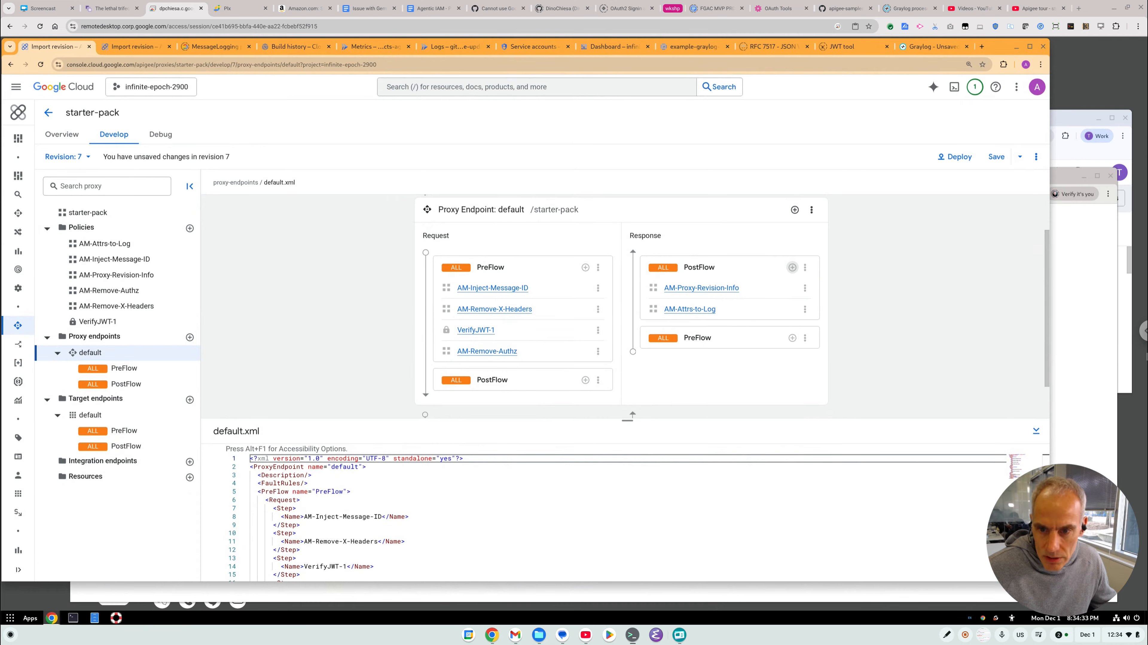
- Replace the AM-Attrs-to-Log policy XML with the prepared AssignVariable template for AttrsToLog, covering proxy, request and response attributes
drag(627, 421, 626, 338)
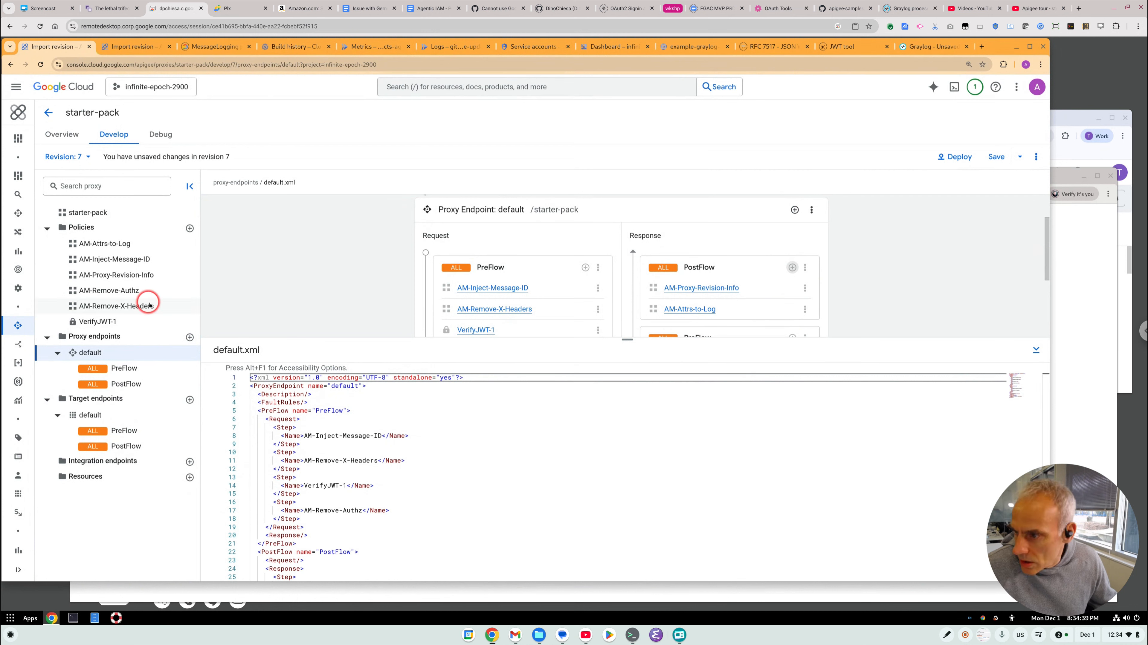
click(138, 244)
click(468, 404)
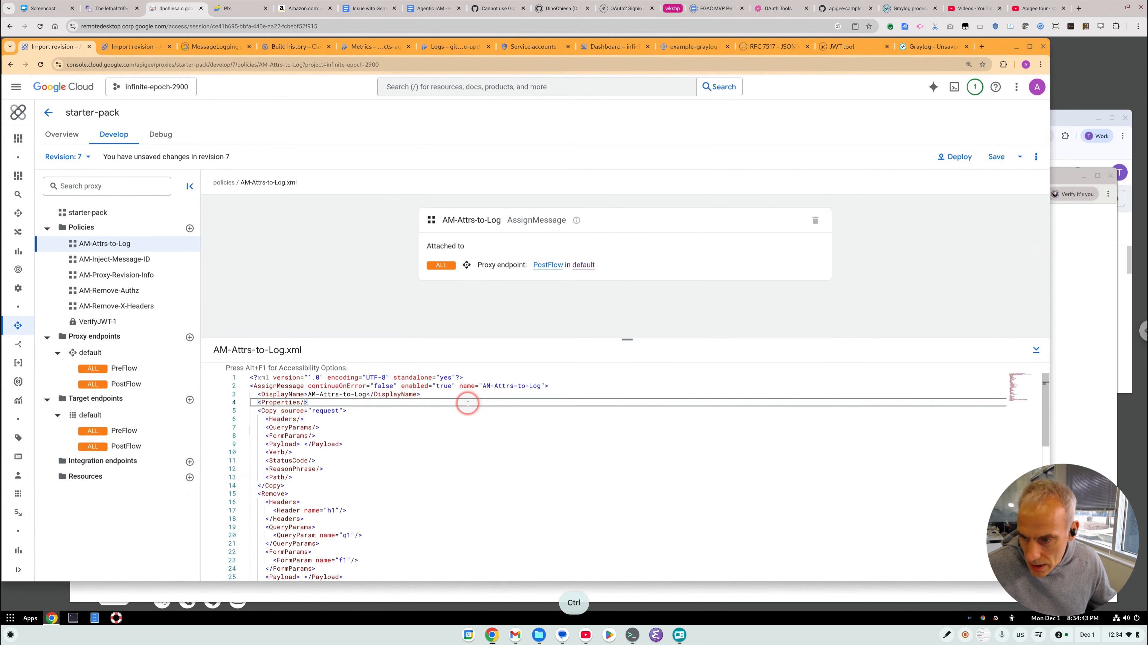
key(ctrl+a)
key(ctrl+v)
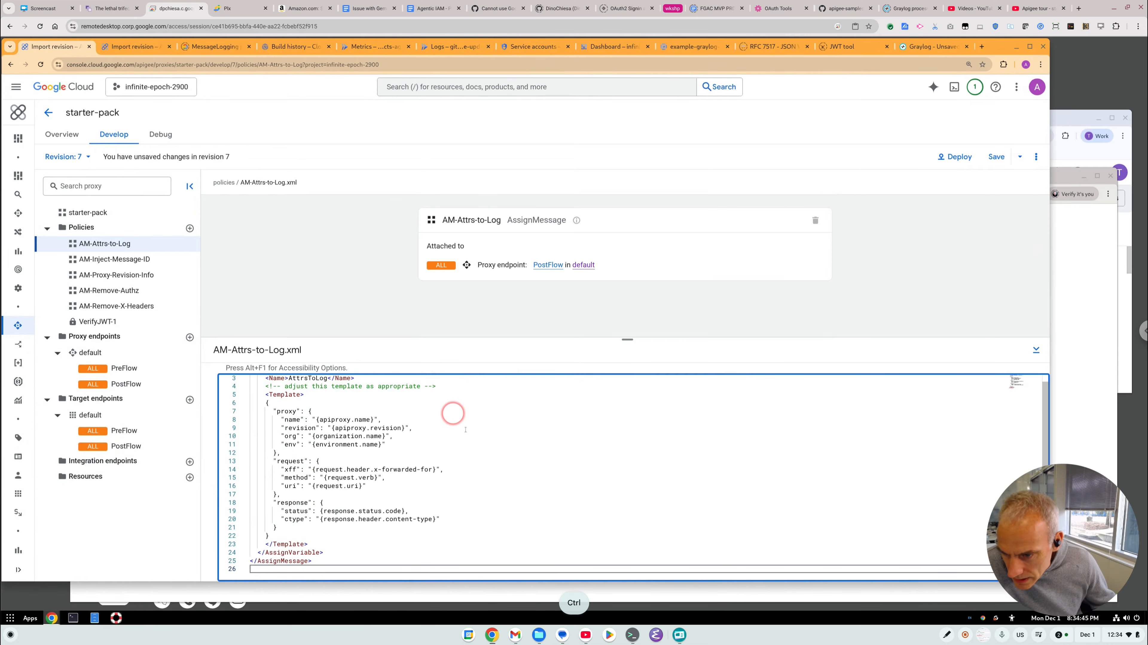
scroll(467, 430, up, 1)
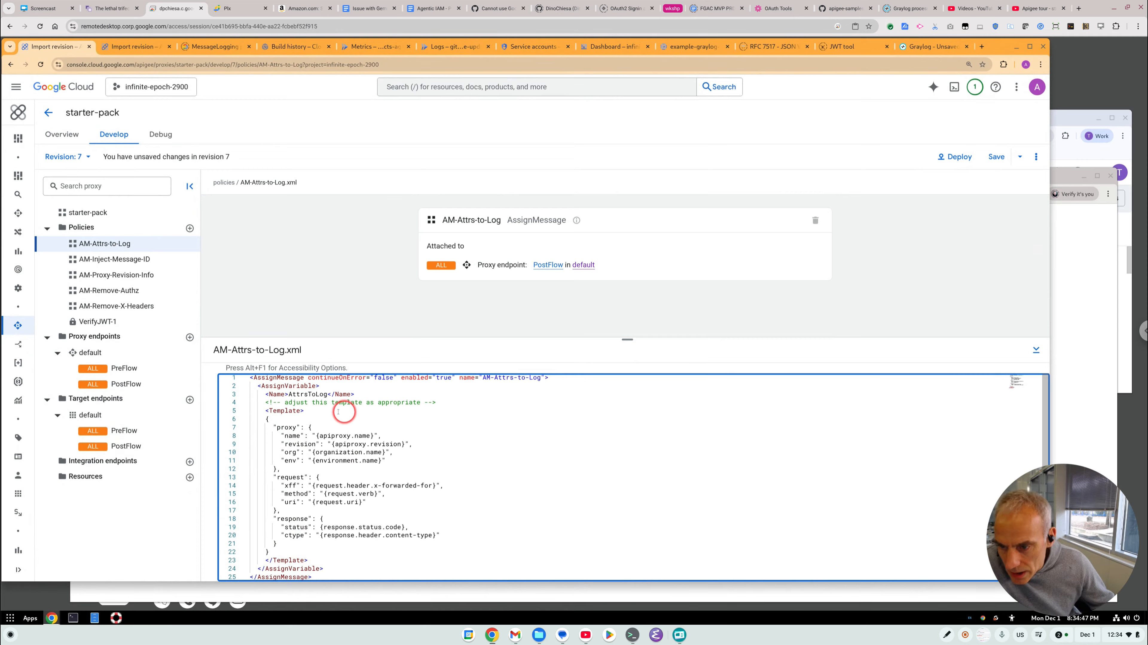
- Examine the AssignVariable name and the template's proxy and request variables in the AM-Attrs-to-Log XML
double_click(301, 394)
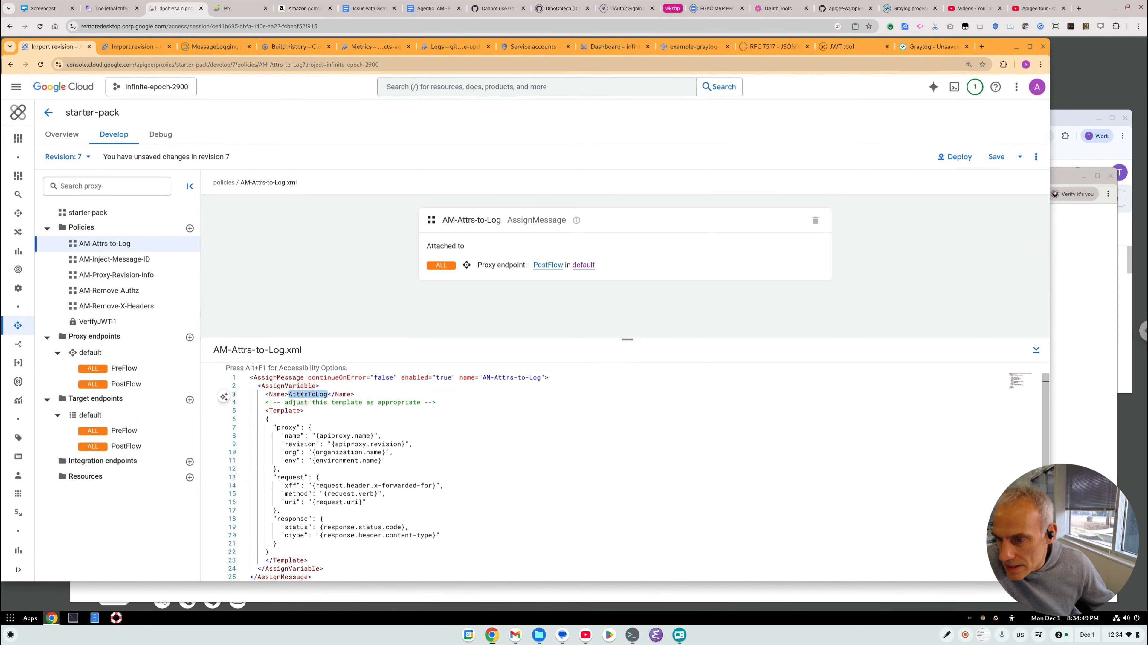
double_click(285, 385)
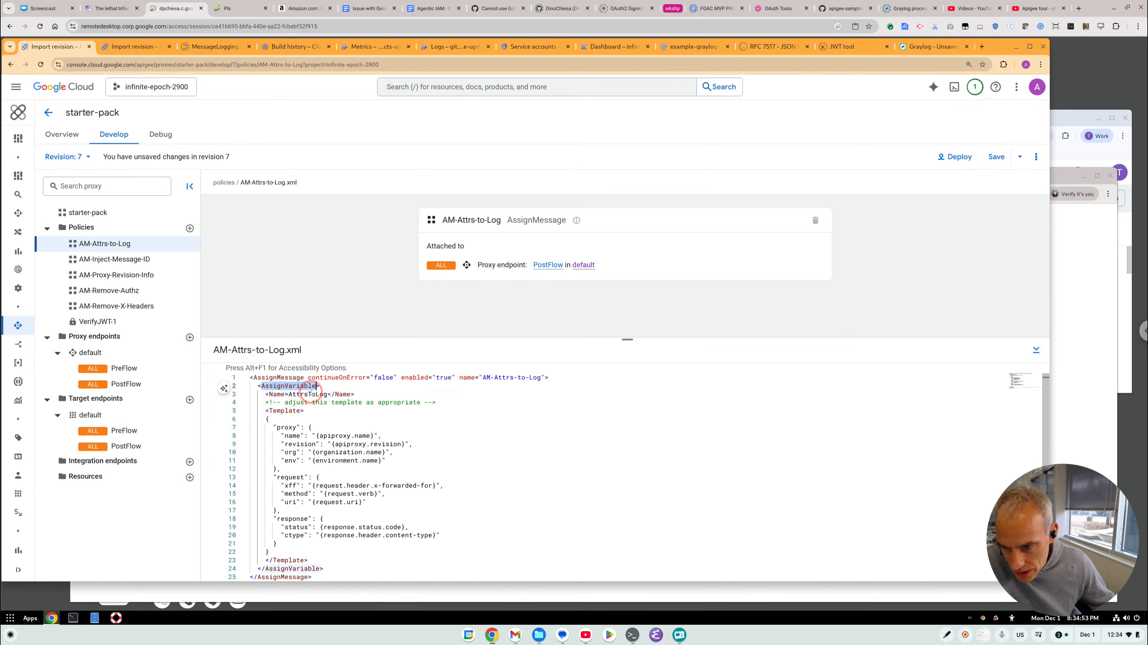
double_click(310, 394)
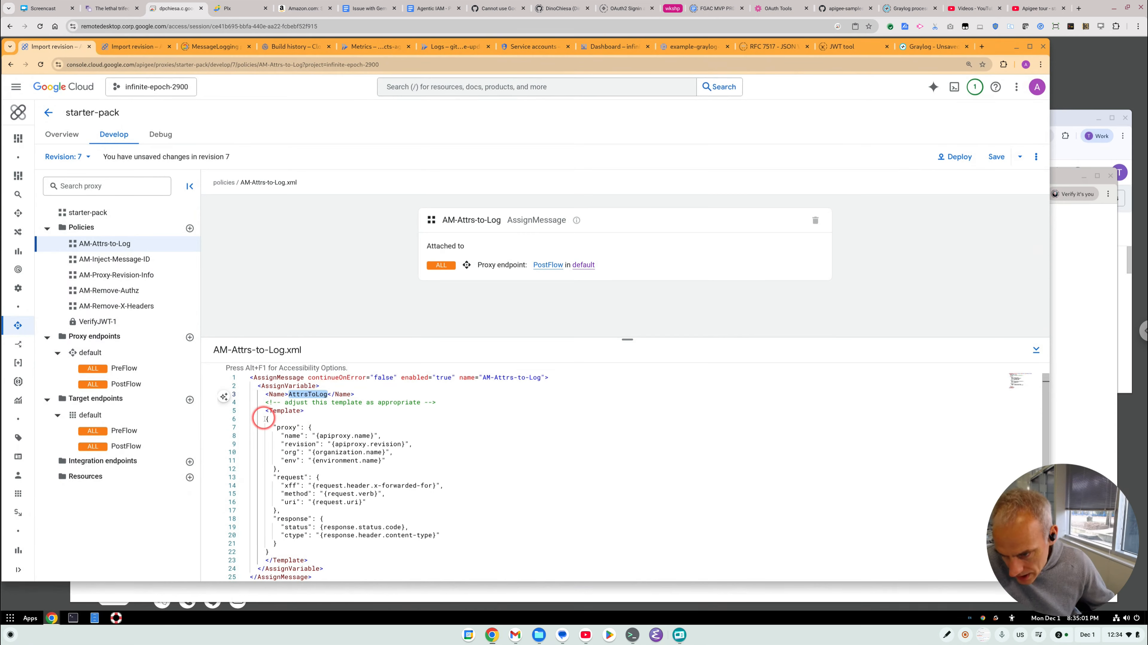
double_click(283, 411)
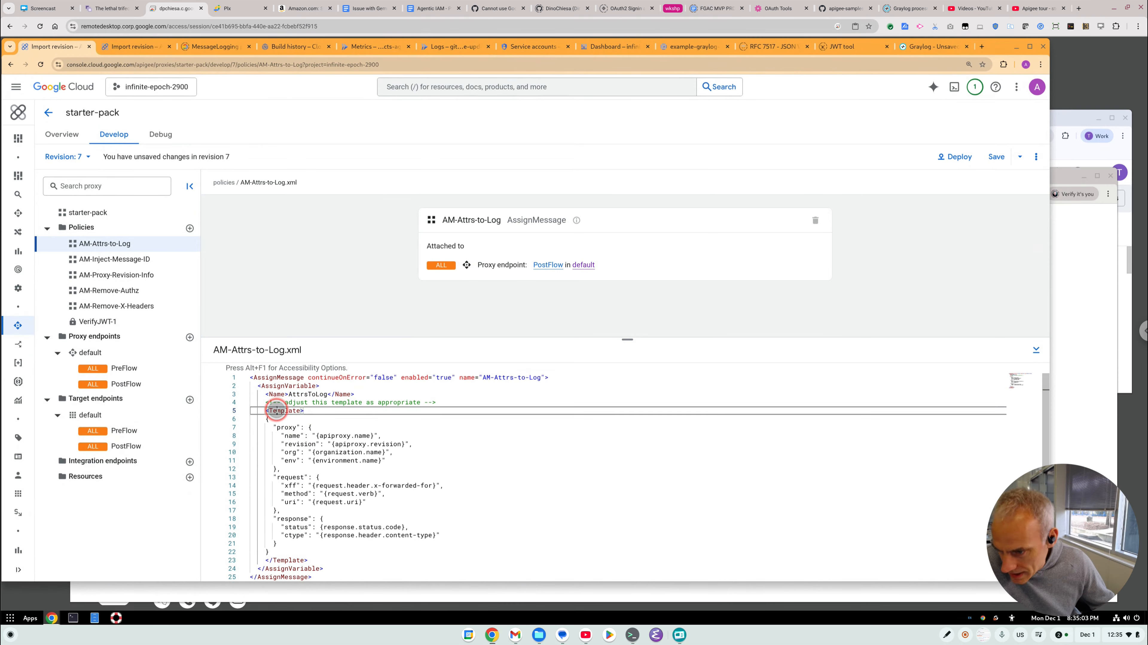
drag(317, 435, 374, 435)
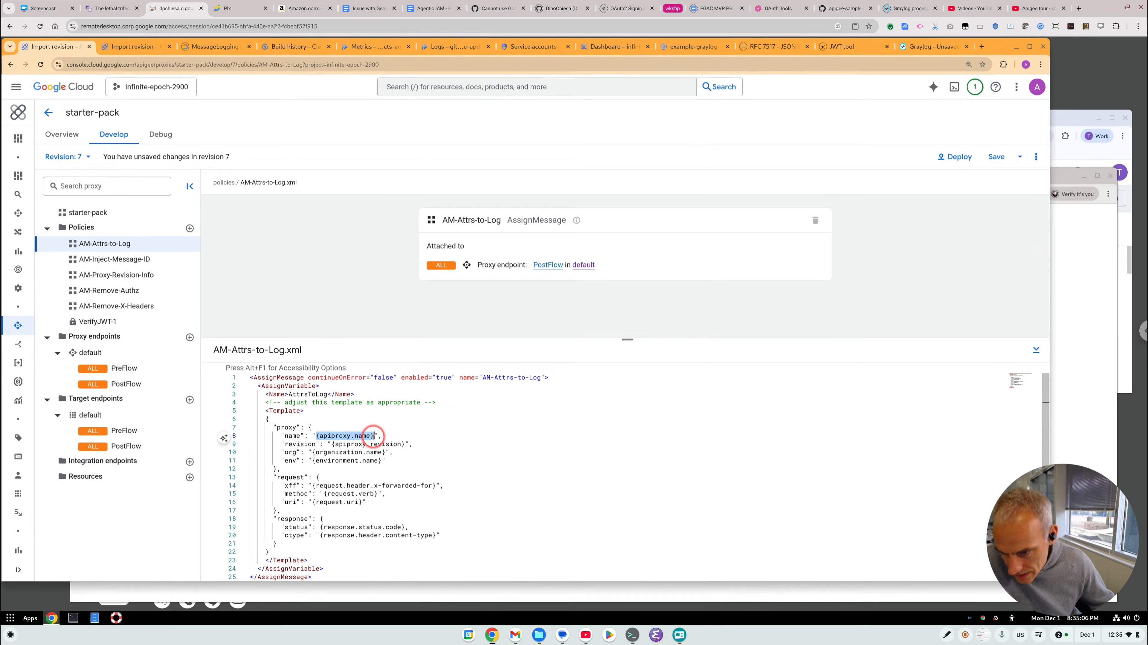
click(321, 434)
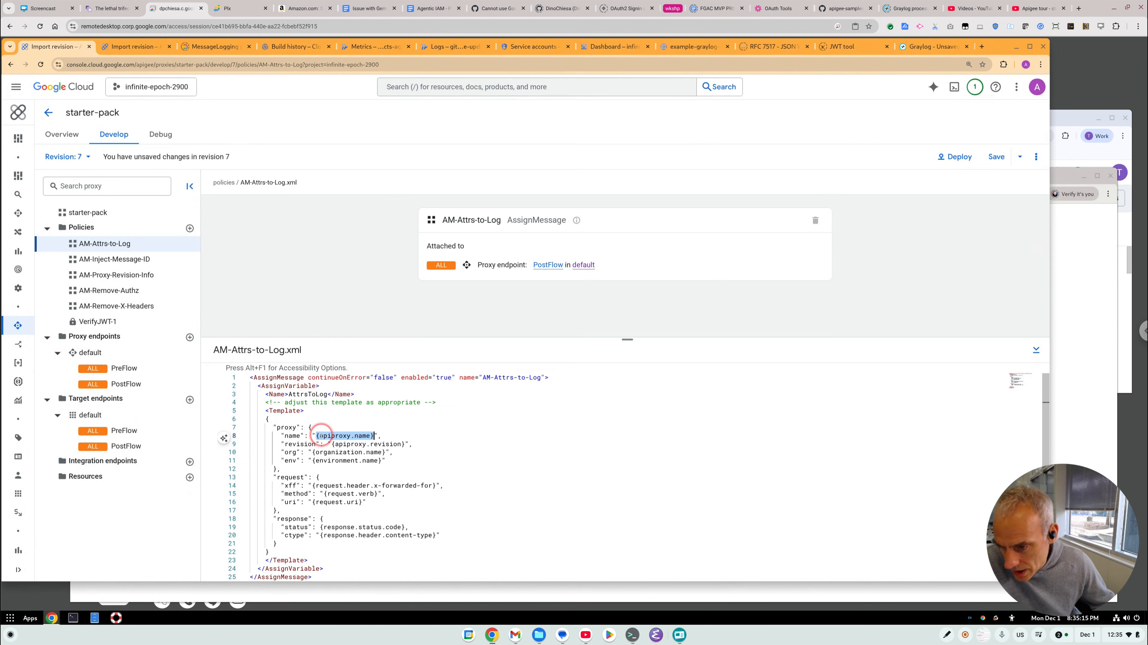
double_click(340, 436)
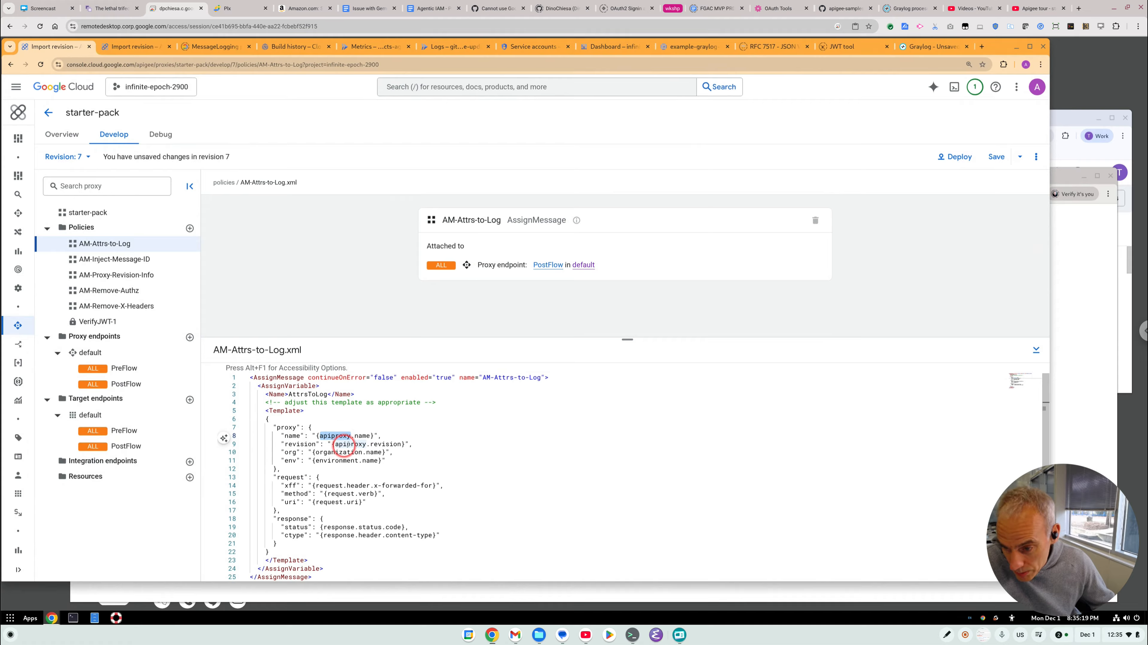
double_click(337, 452)
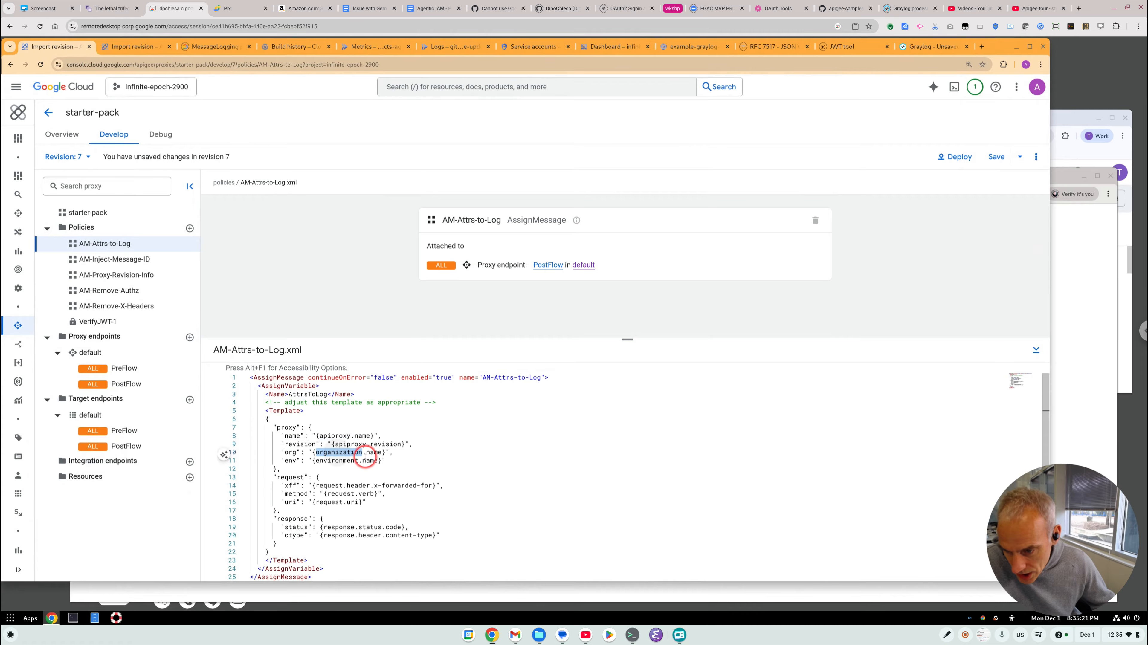
double_click(342, 460)
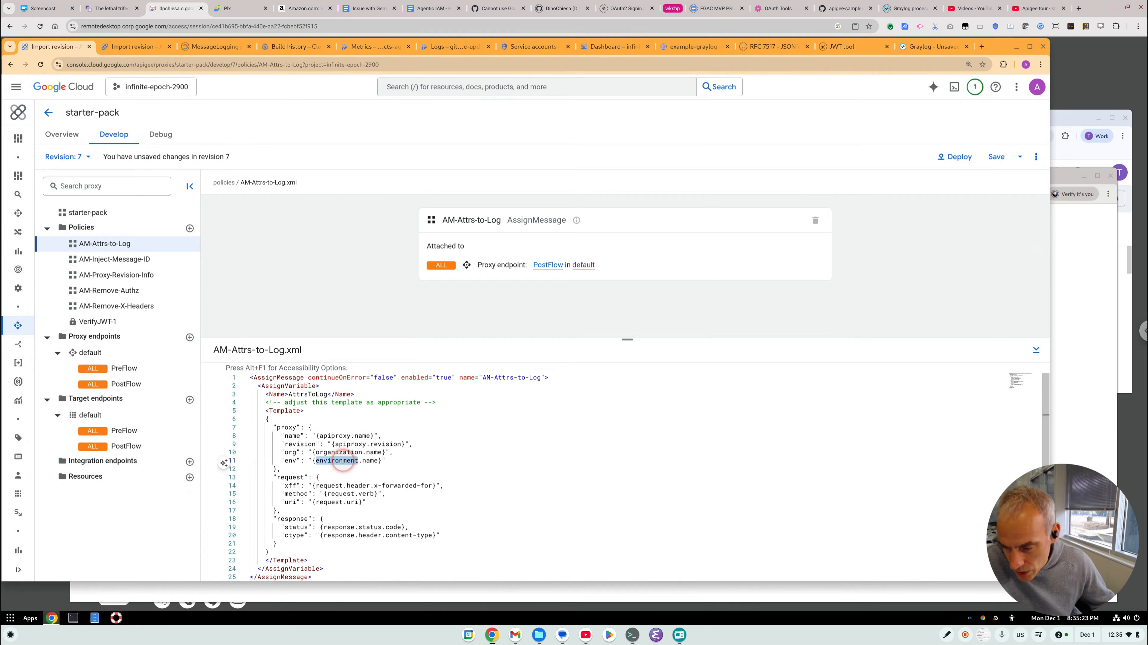
scroll(315, 490, down, 1)
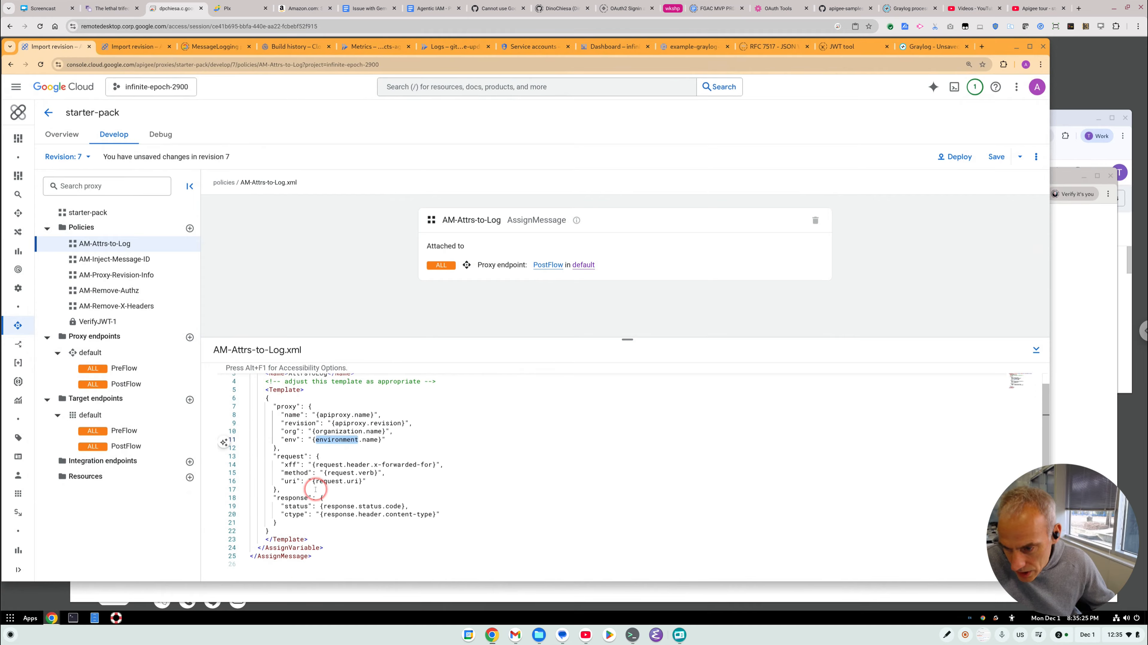
drag(287, 407, 291, 415)
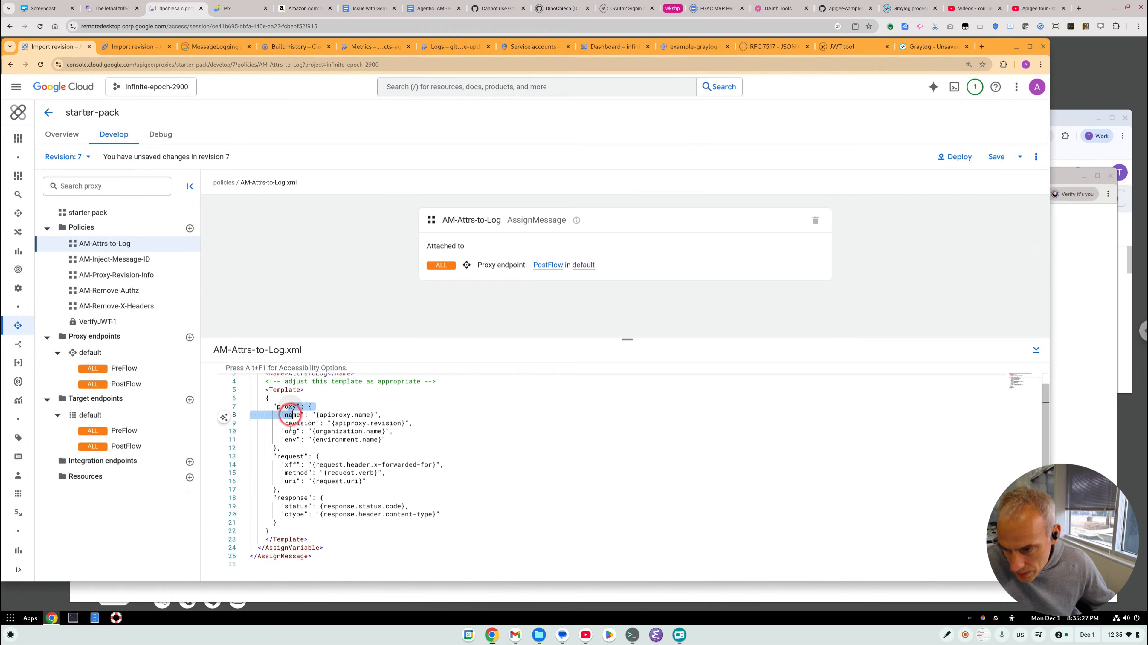
double_click(290, 456)
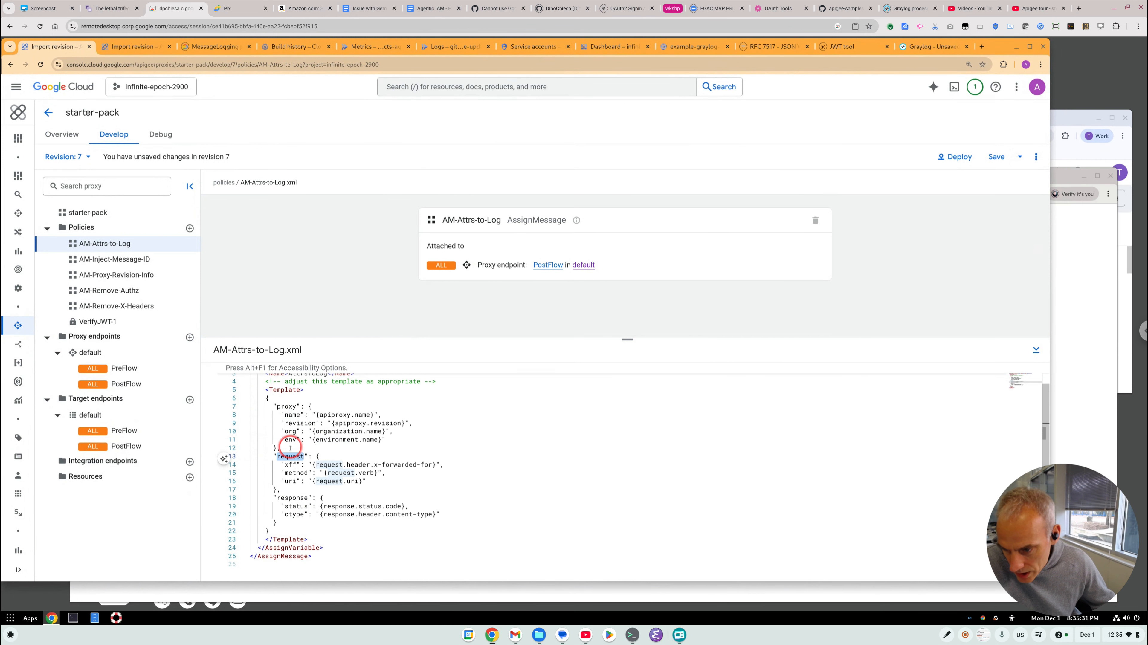
click(322, 465)
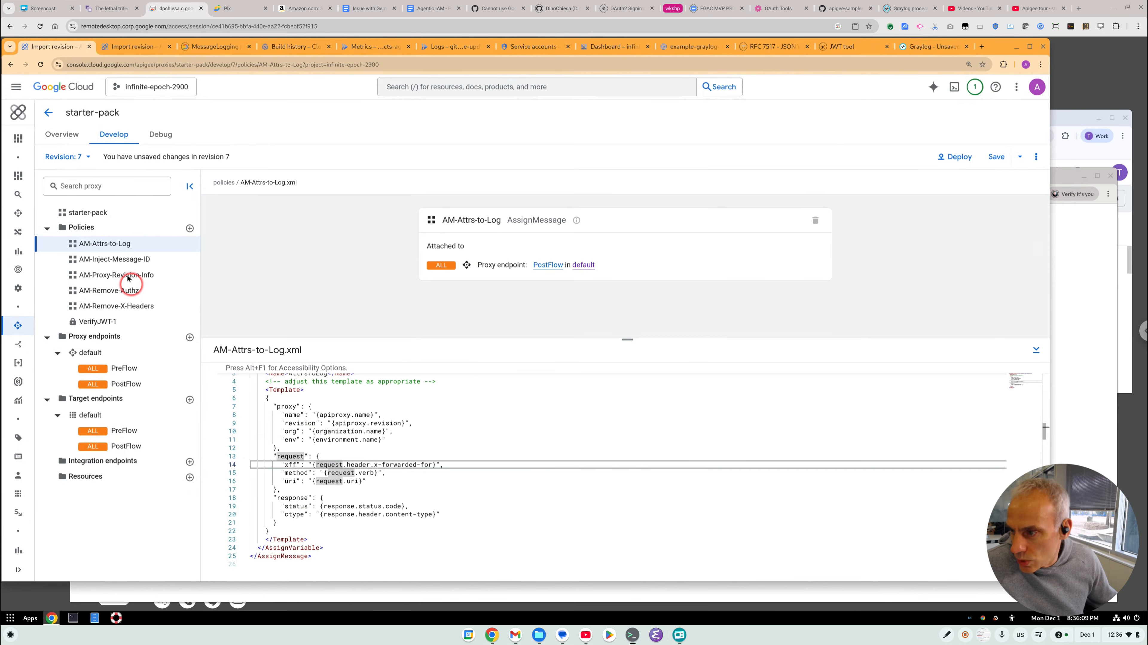
- Return to the default proxy endpoint and start a new policy step of type Javascript
click(88, 353)
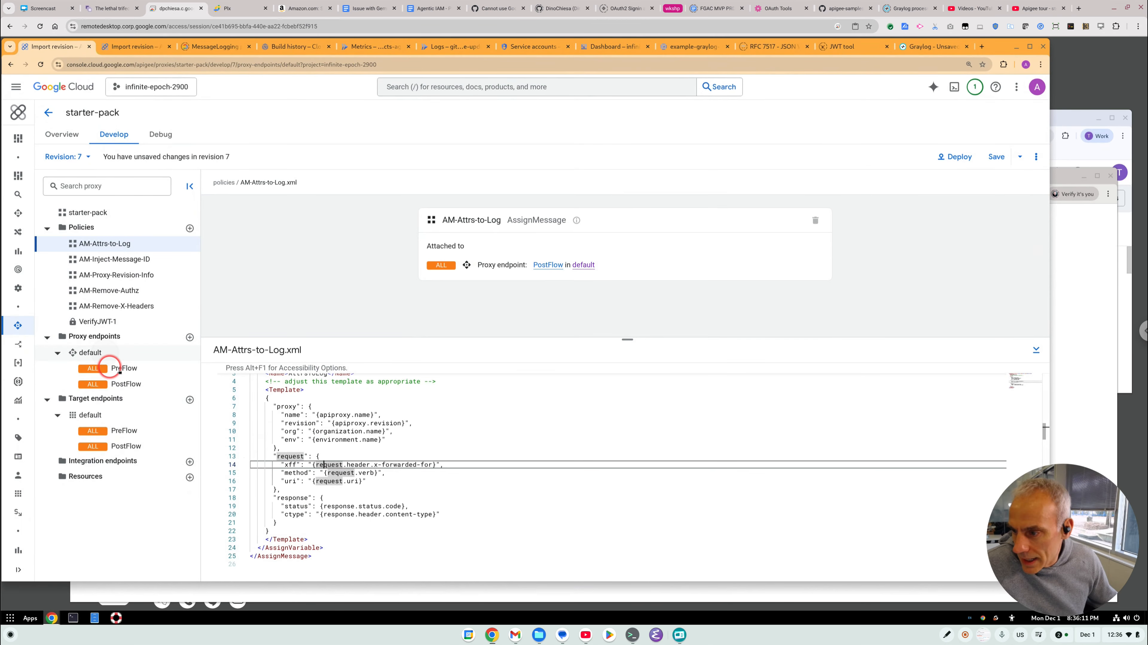
drag(628, 339, 627, 384)
scroll(845, 298, down, 1)
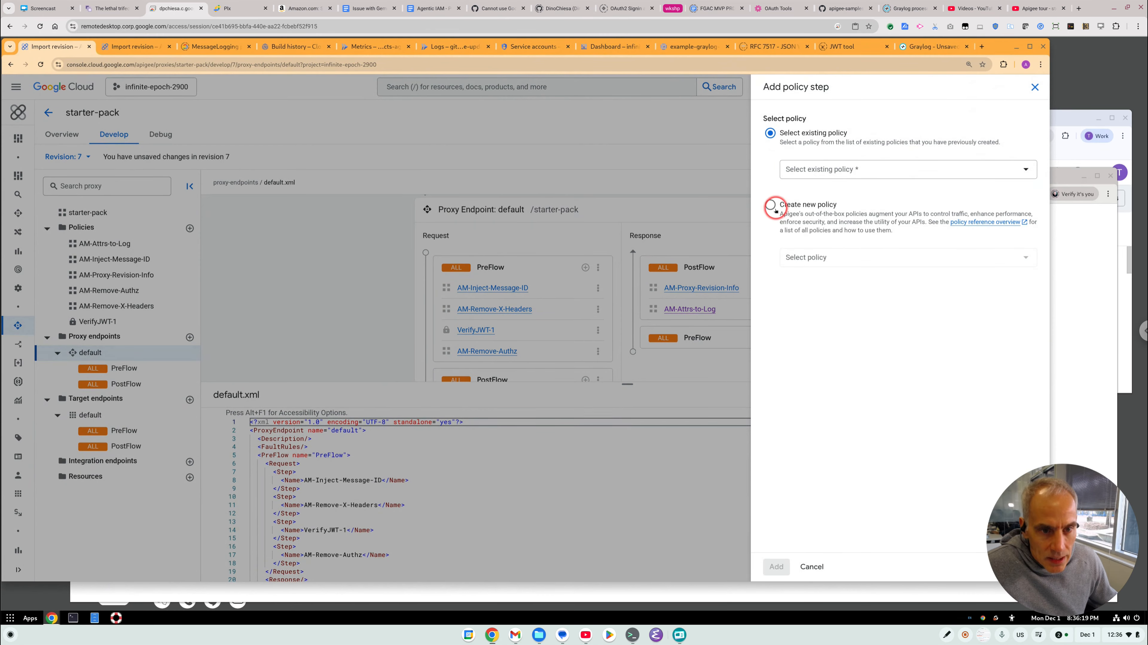
click(771, 206)
click(802, 253)
text(Java)
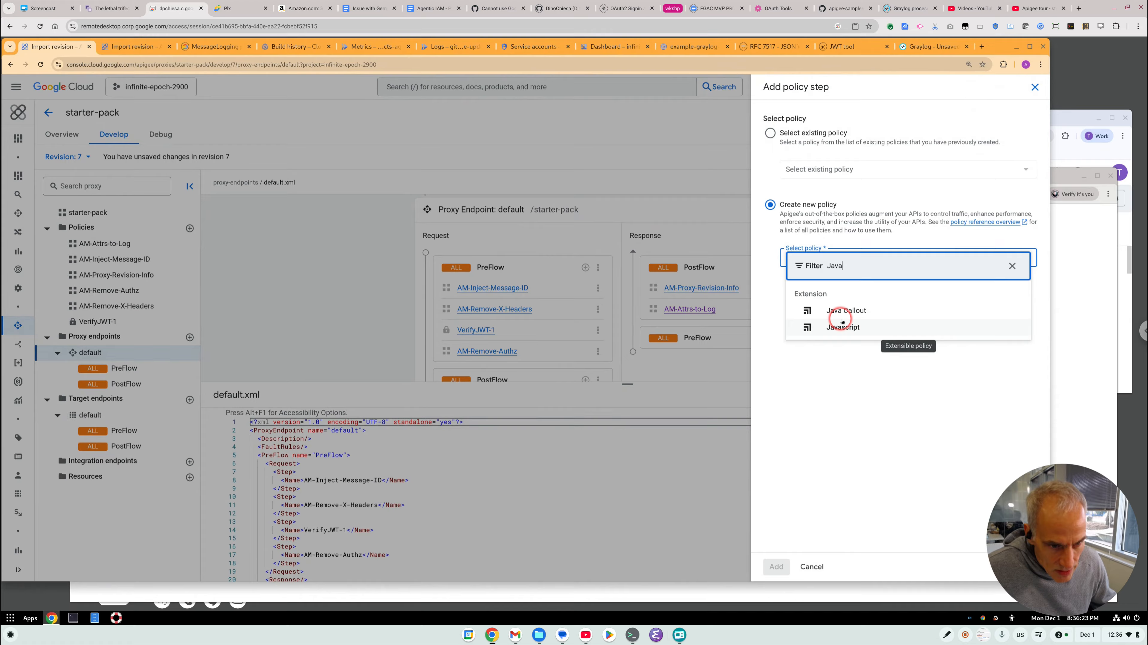
click(841, 322)
- Set the Javascript policy's name and display name to JS-Add-Times-and-Format-Payload
click(842, 311)
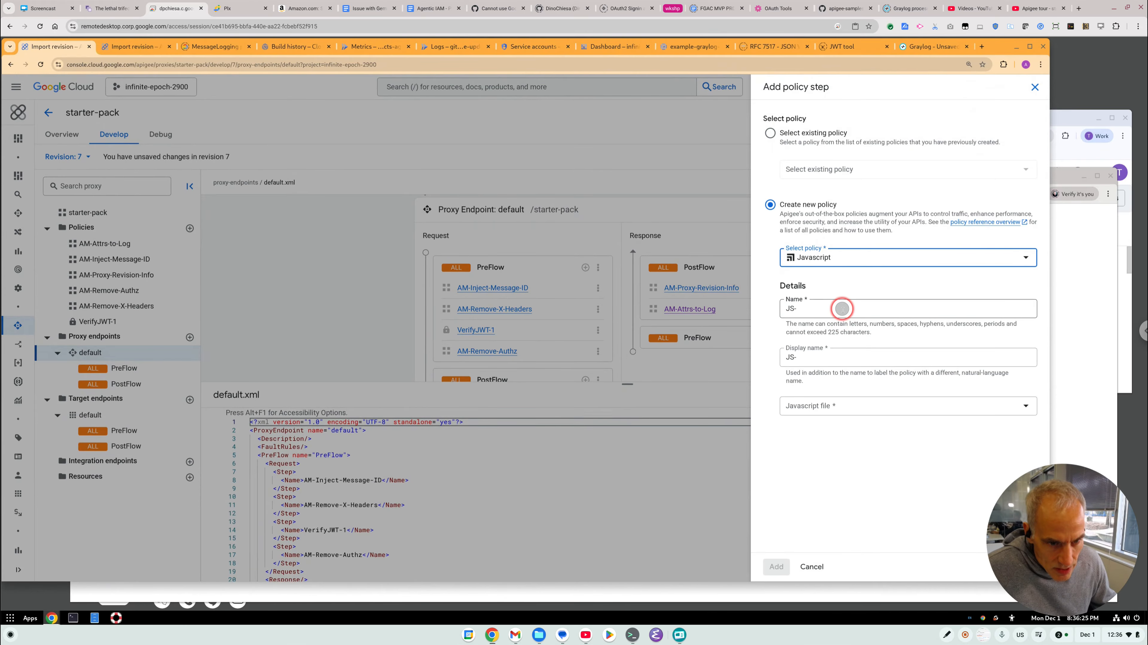
text(A)
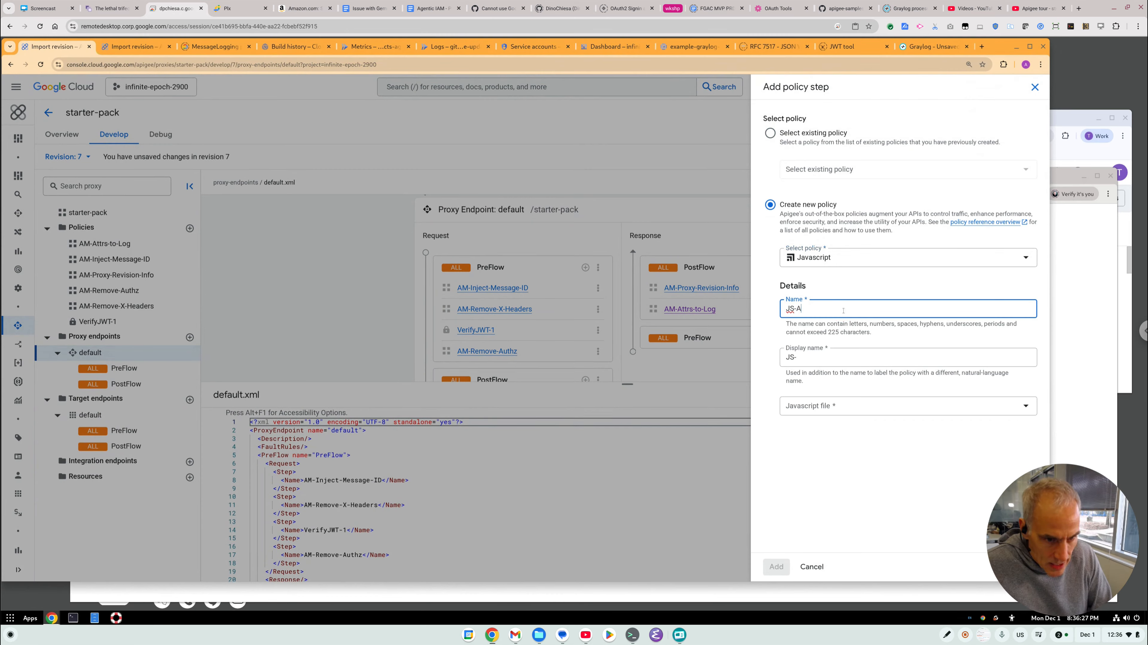
text(dd-Times-and-Format-Payloa)
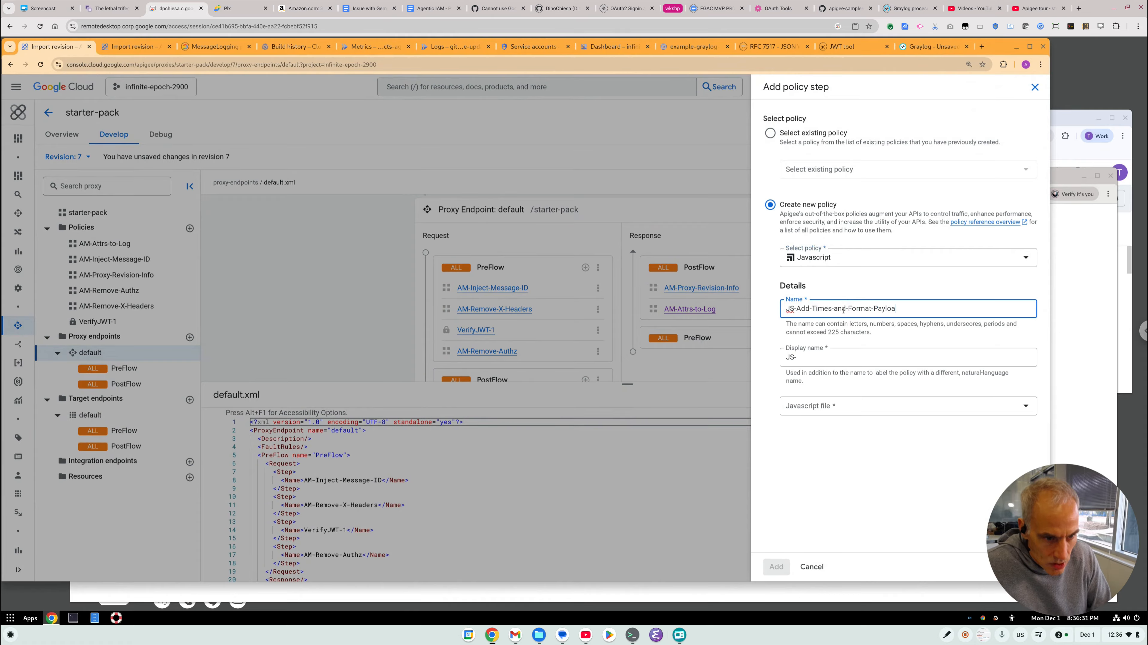
text(d)
key(ctrl+a)
key(ctrl+c)
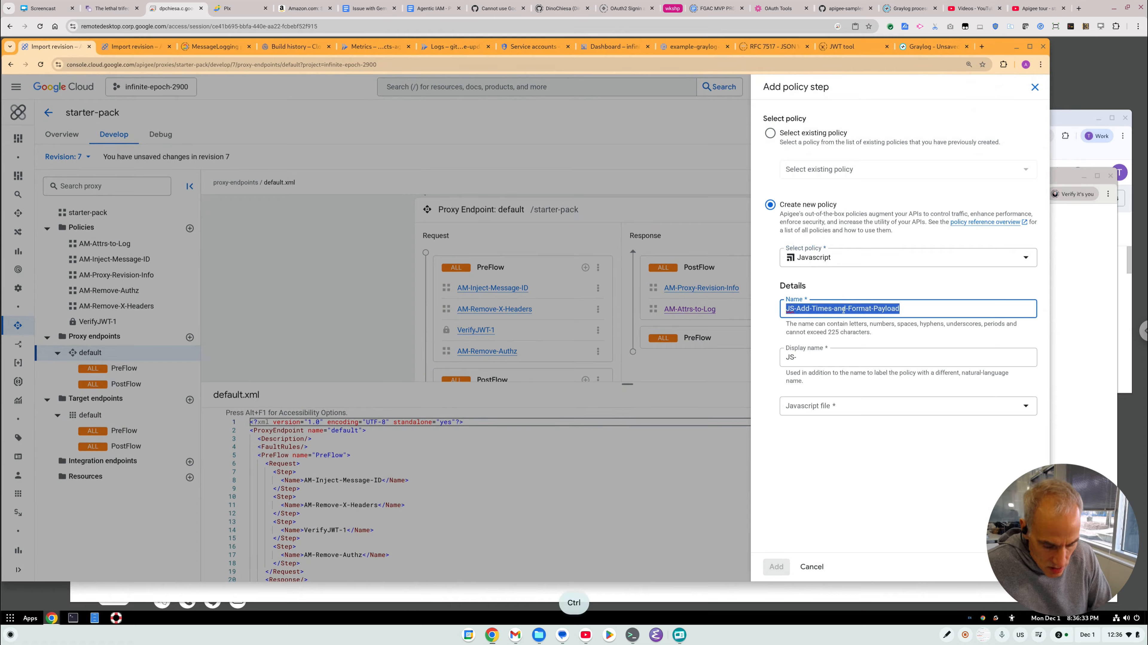
key(Tab)
key(ctrl+v)
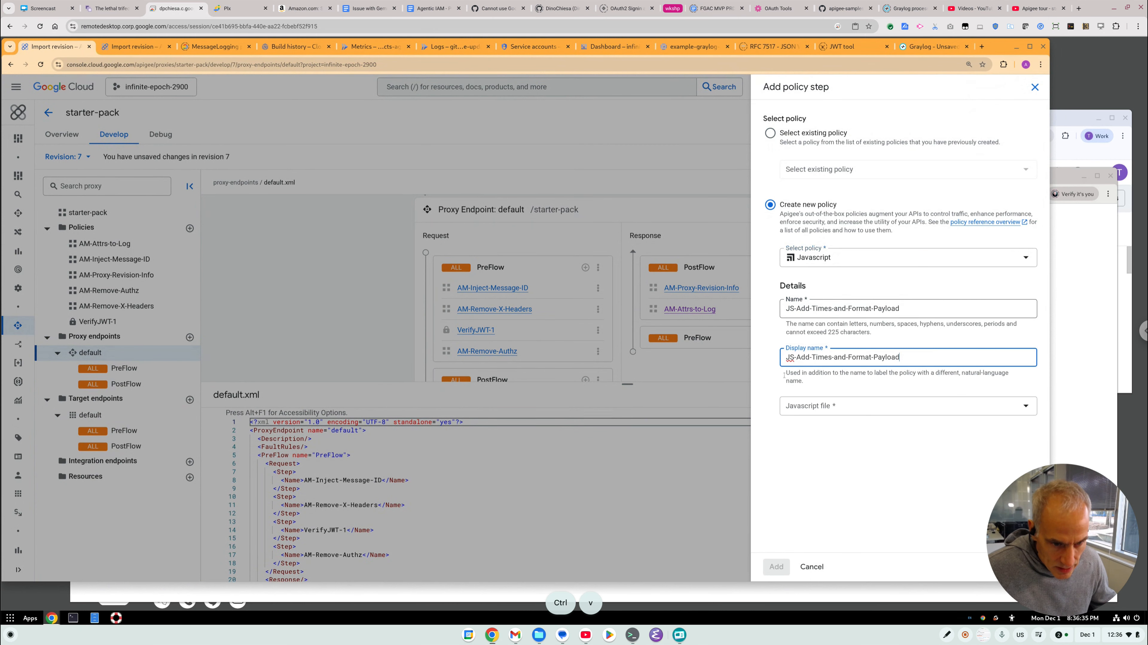
- Create a new Javascript resource file named Resource-1.js, choose it as the policy's Javascript file and add the policy step
click(844, 405)
click(849, 429)
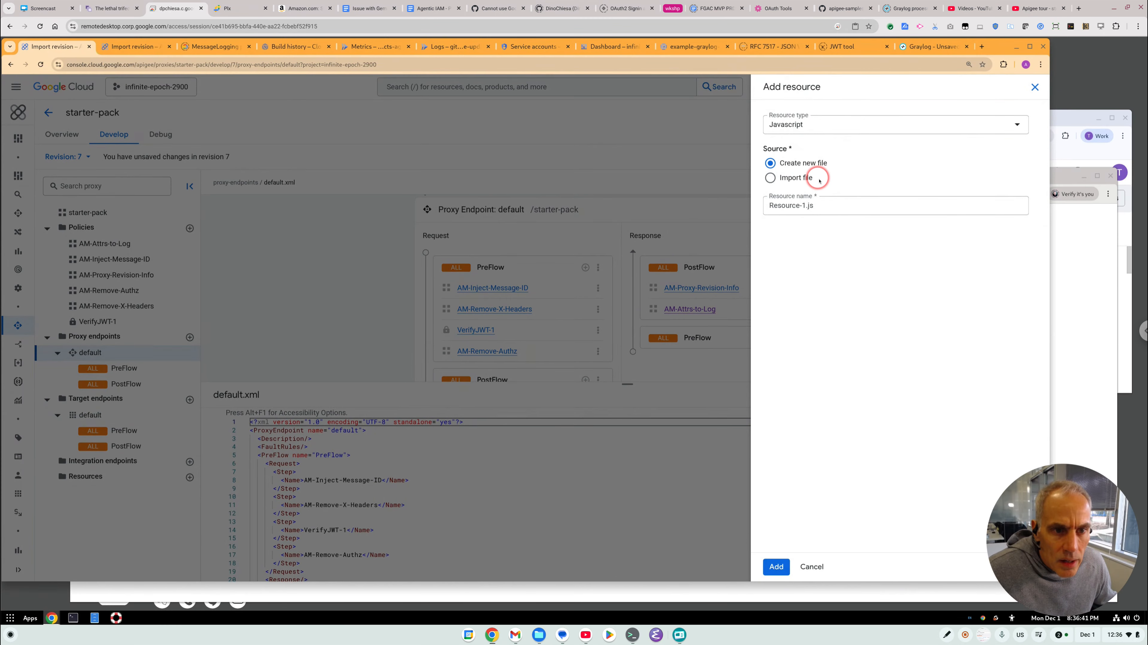
click(775, 567)
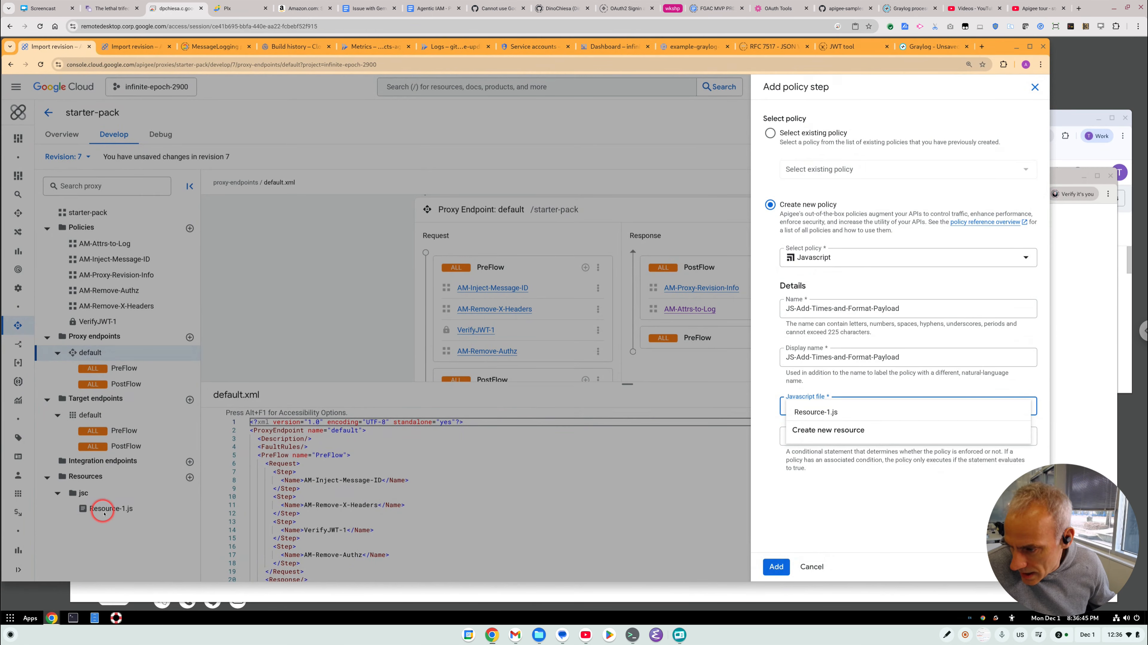
click(784, 568)
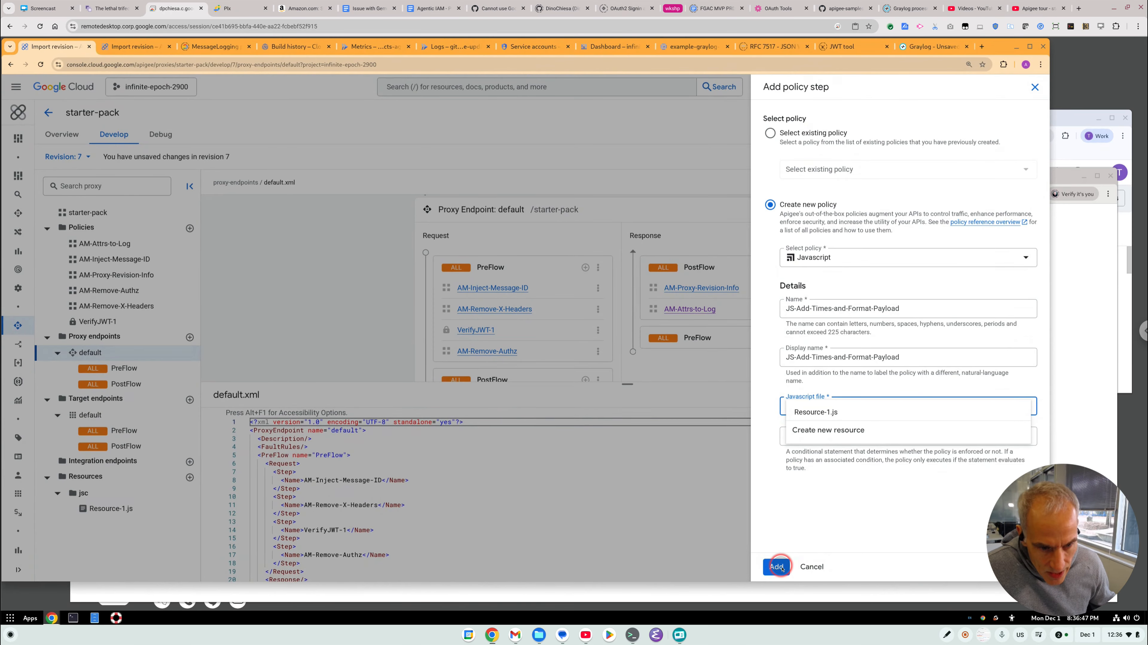
click(811, 410)
click(811, 411)
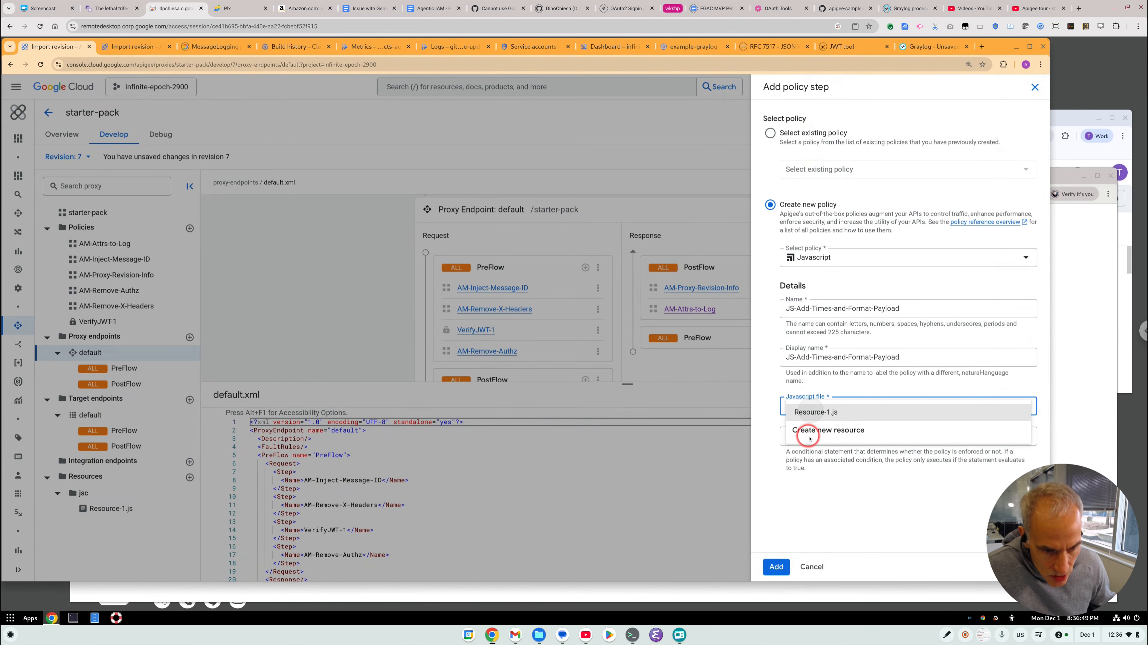
click(811, 406)
click(777, 566)
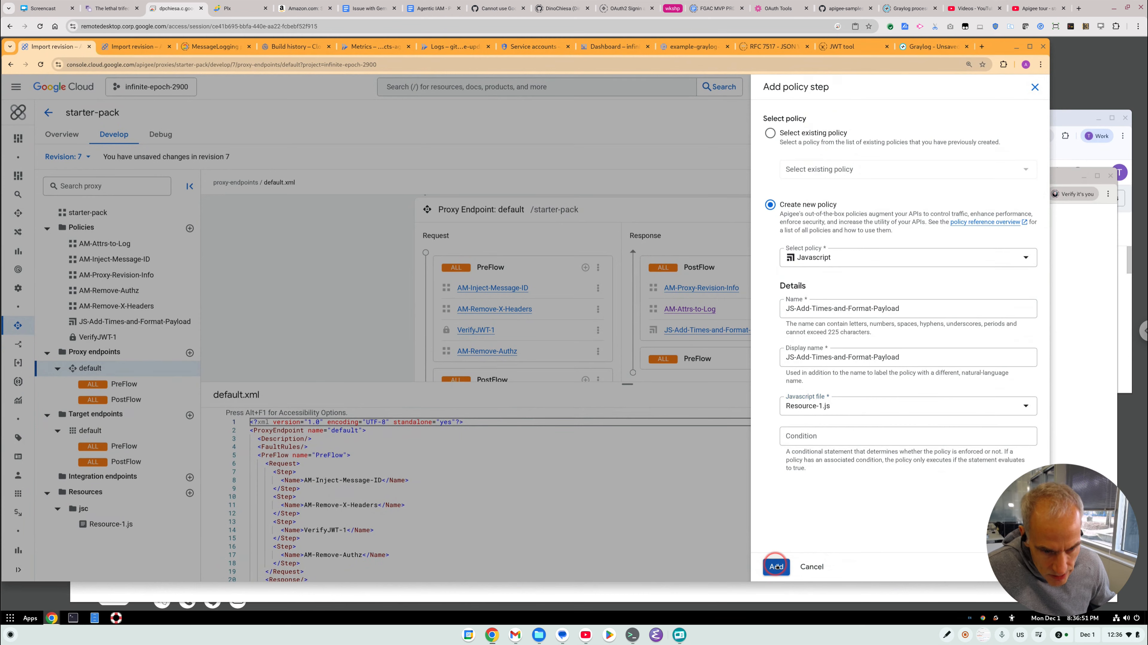
- Remove the DisplayName and Properties elements from the JS-Add-Times-and-Format-Payload policy XML
click(124, 320)
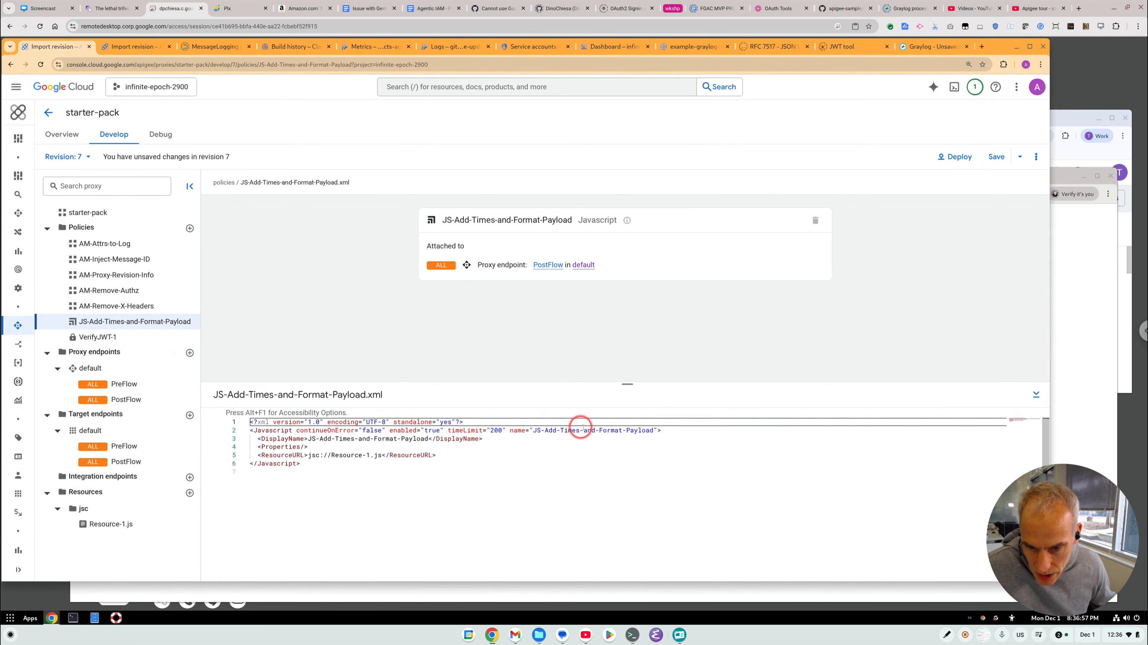
click(510, 440)
key(shift+Home)
key(shift+Home)
key(BackSpace)
key(shift+Down)
key(shift+Down)
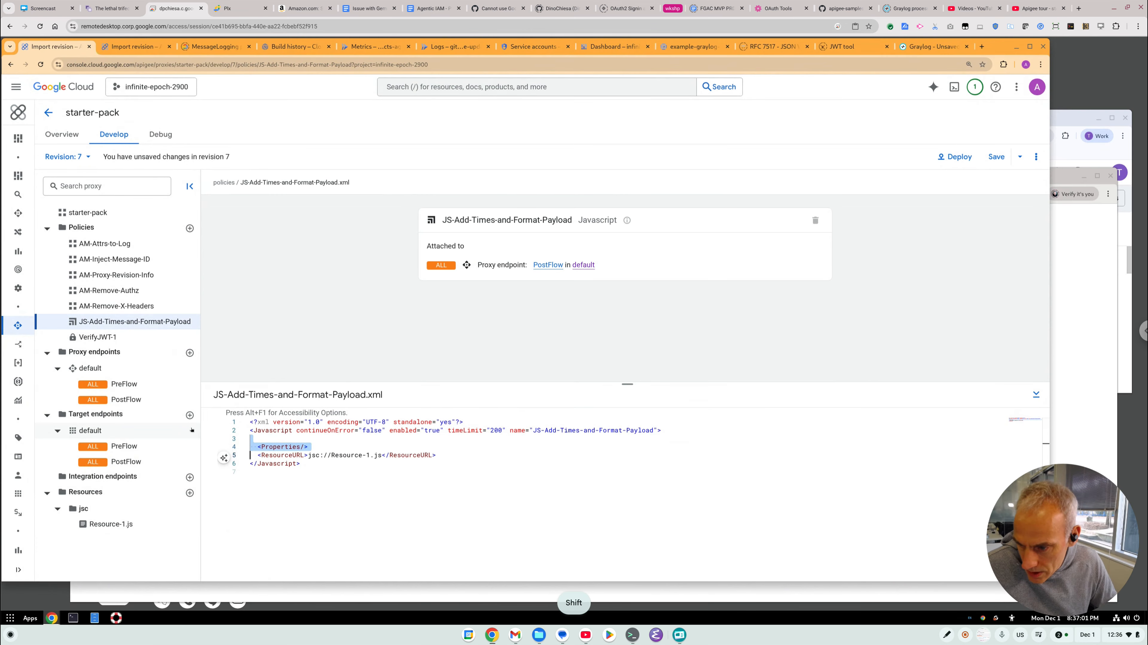
key(BackSpace)
click(350, 439)
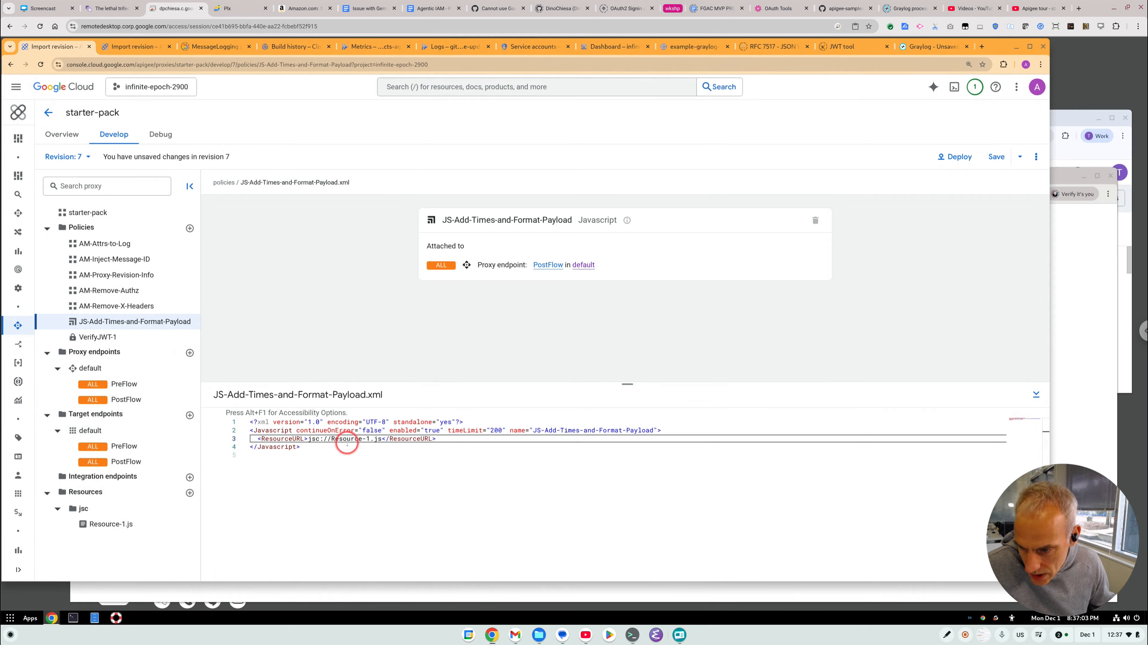
- Fill Resource-1.js with the prepared script that computes target and total times and sets formattedLogPayload, and enlarge the code editor
click(109, 525)
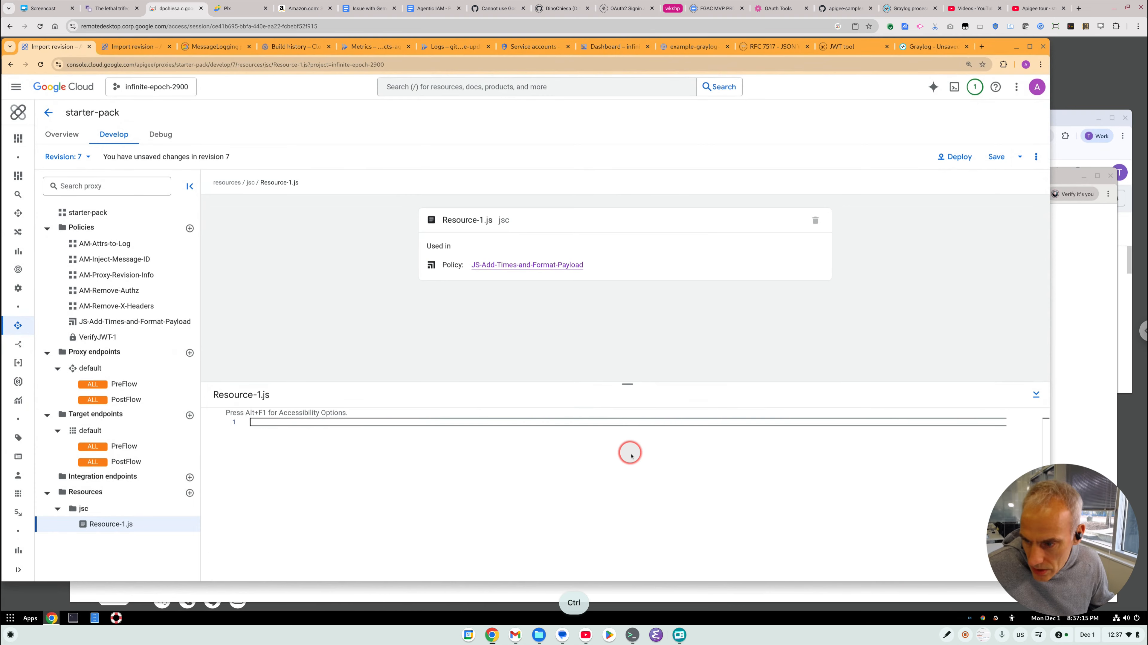
click(627, 427)
text(var start, end, delta1, delta2;  start = context.getVariable('target.sent.start.timestamp'); end = context.getVariable('target.received.end.timestamp'); delta1 = Math.floor(end - start);  start = context.getVariable('client.received.start.timestamp'); end = context.getVariable('system.timestamp'); delta2 = Math.floor(end - start);  var payload = JSON.parse(context.getVariable('AttrsToLog')); payload.times = { target: delta1, total: delta2 }; context.setVariable('formattedLogPayload',JSON.stringify(payload));)
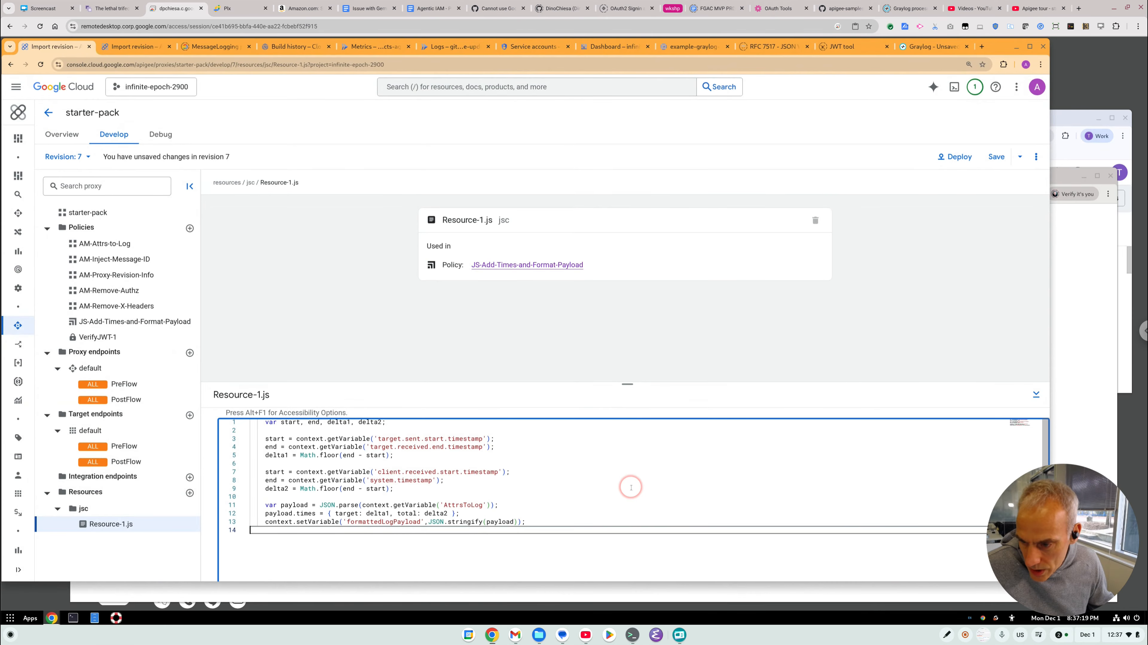
drag(629, 383, 626, 302)
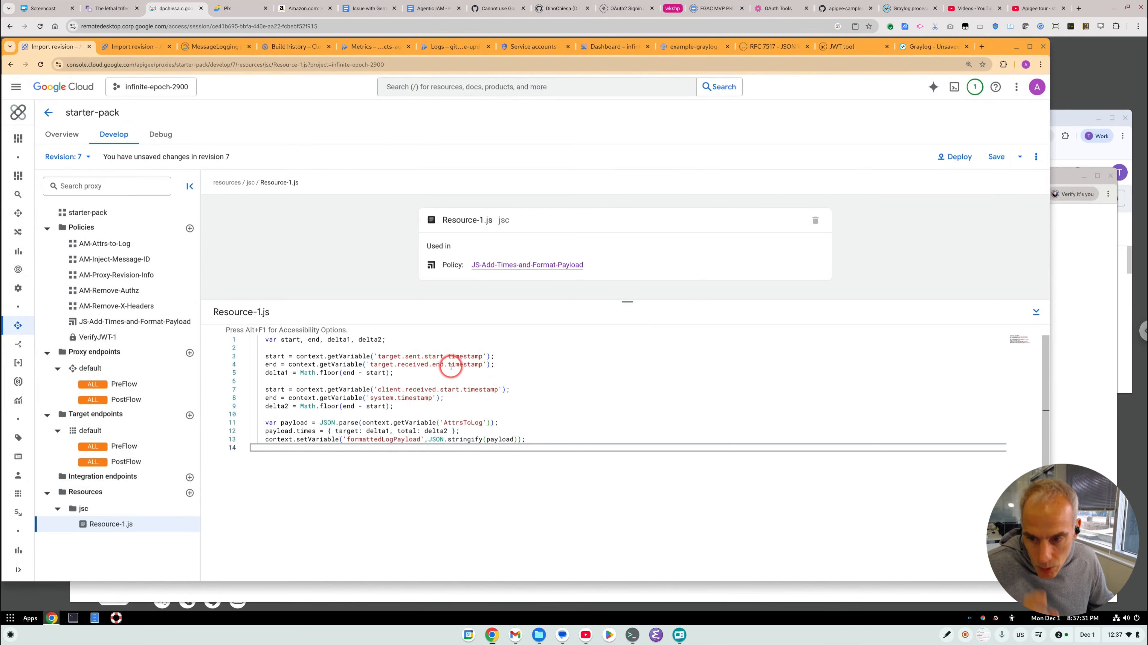
- Examine the timestamp deltas, the payload.times assignment and the AttrsToLog variable in the Resource-1.js script
drag(501, 367, 255, 348)
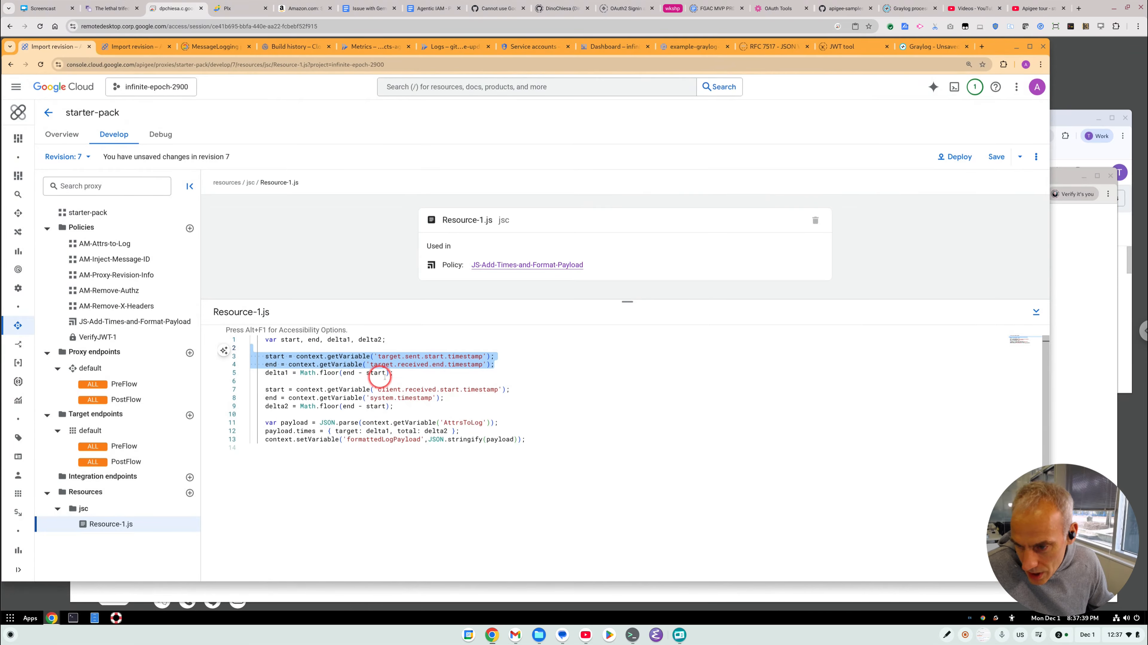
click(432, 364)
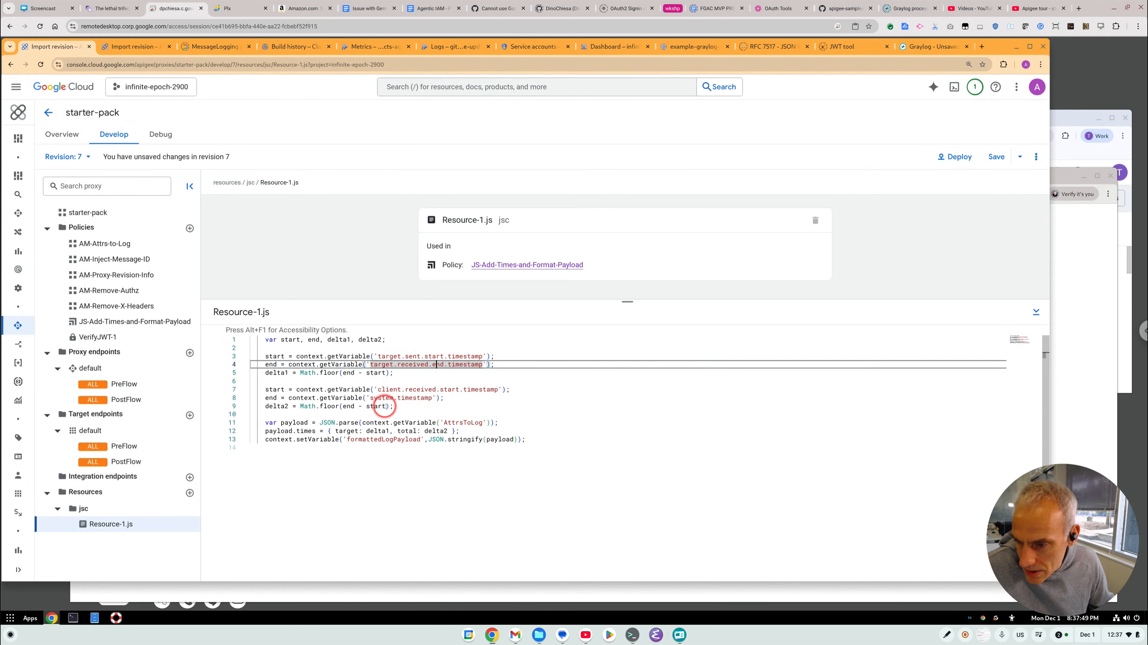
drag(387, 406, 303, 406)
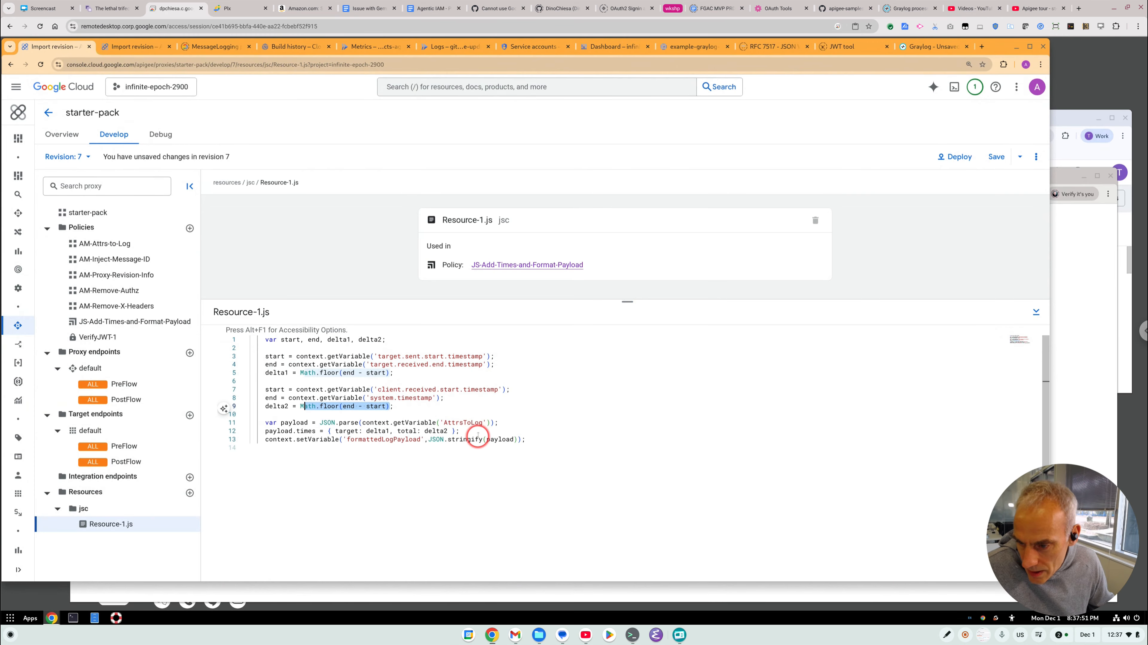
drag(459, 430, 258, 431)
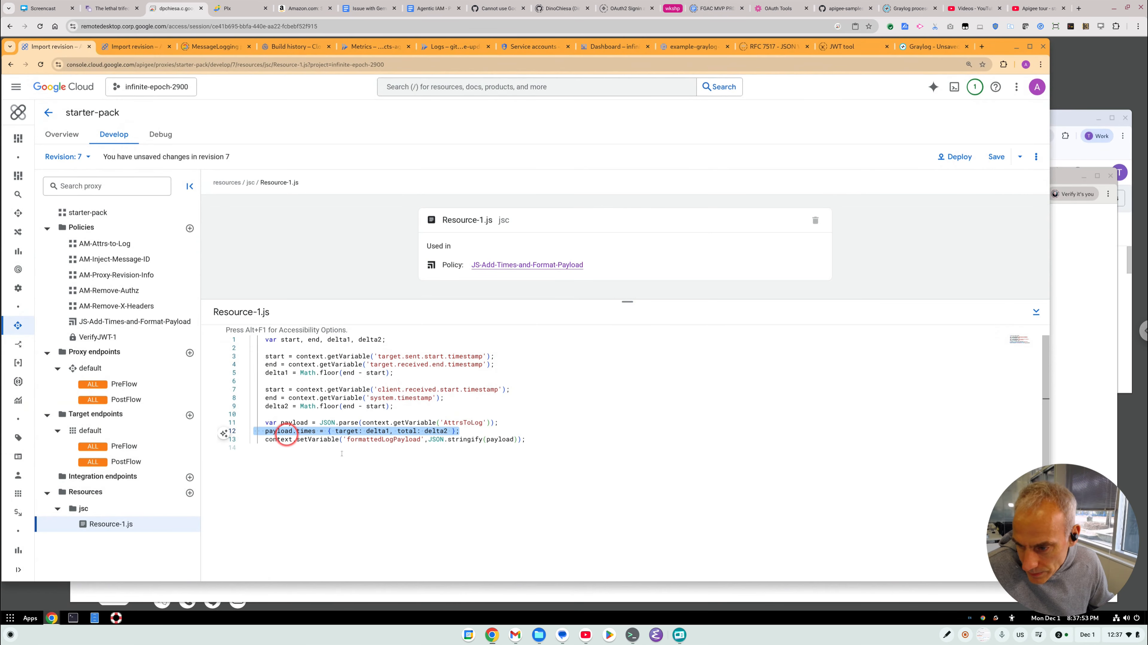
double_click(307, 430)
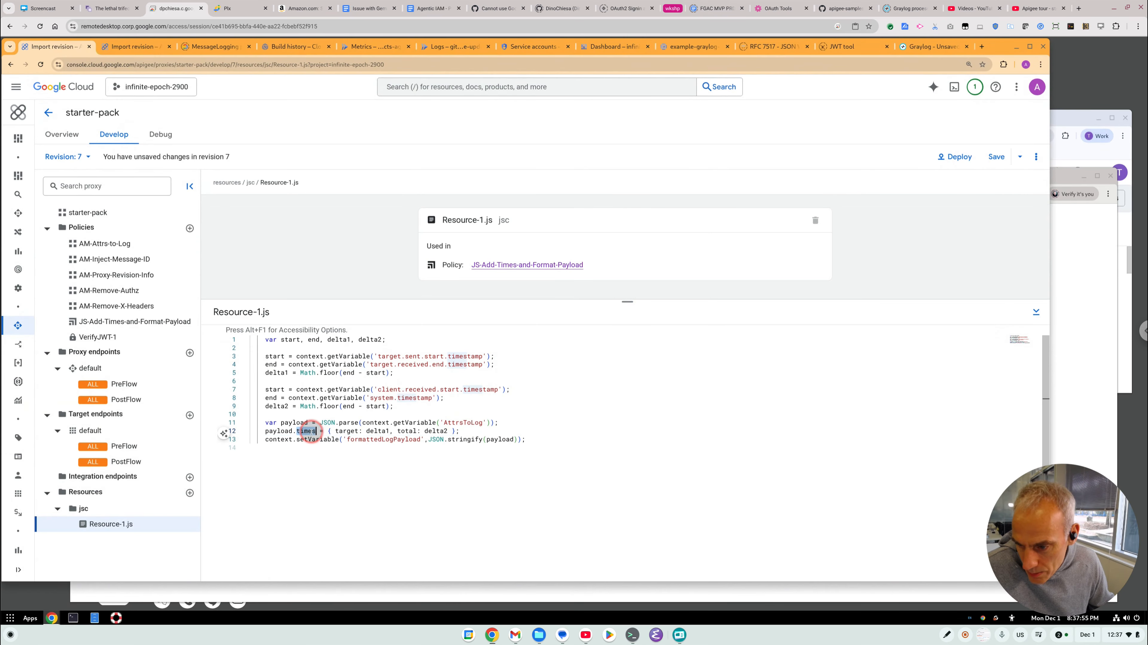
drag(469, 430, 305, 431)
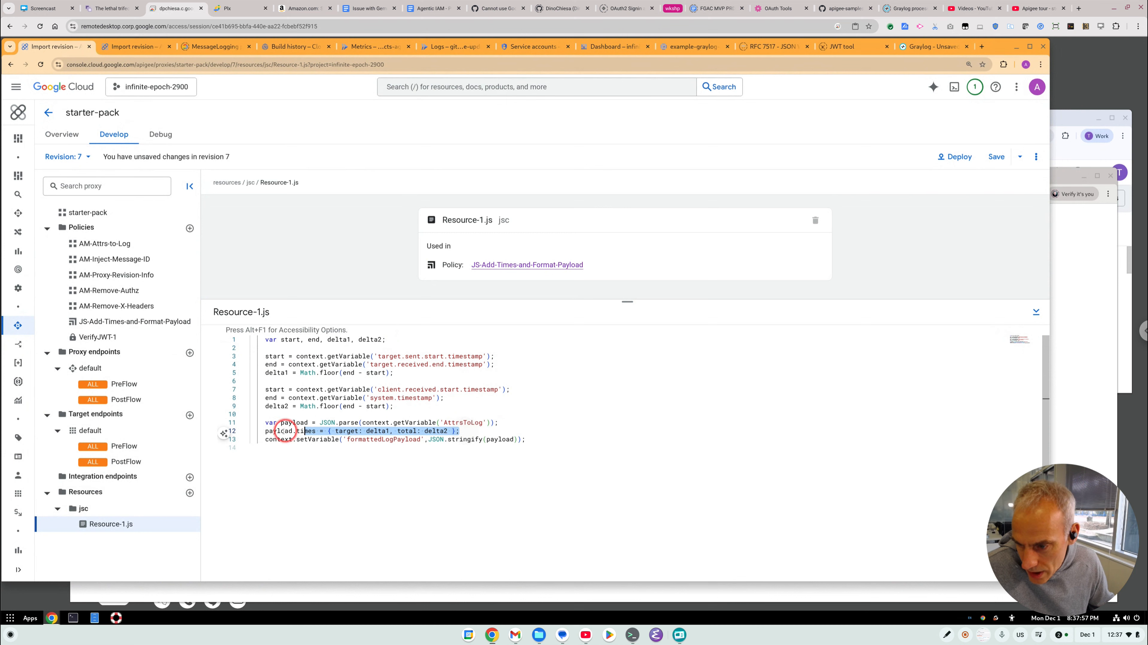
double_click(465, 423)
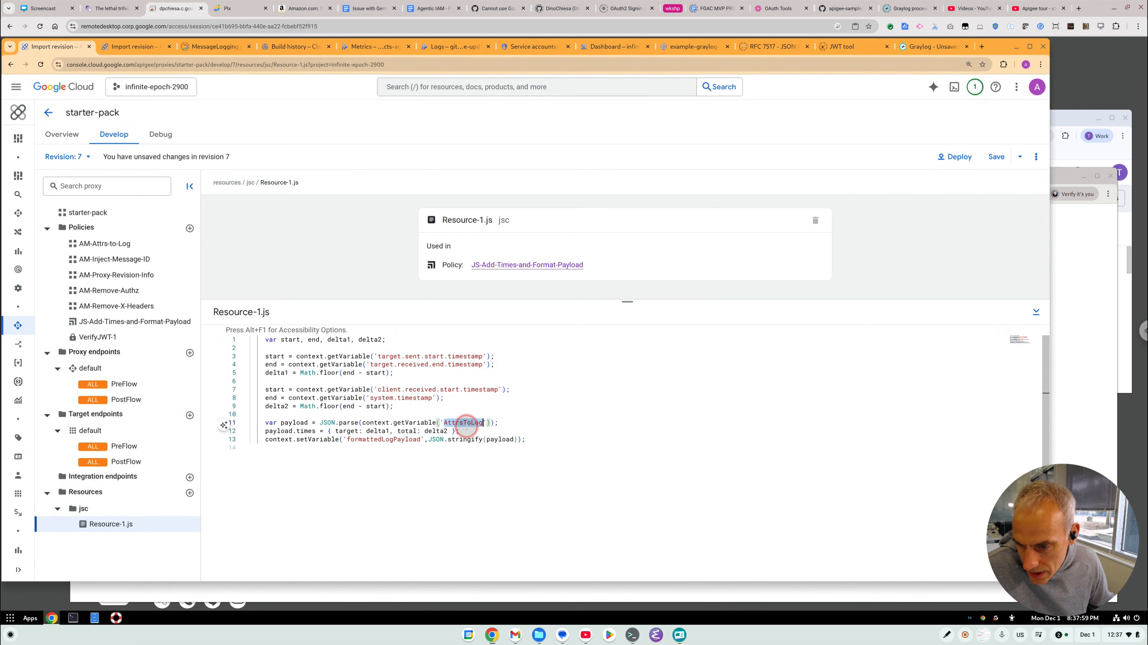
click(431, 477)
click(392, 479)
click(263, 462)
click(135, 358)
click(125, 351)
click(166, 330)
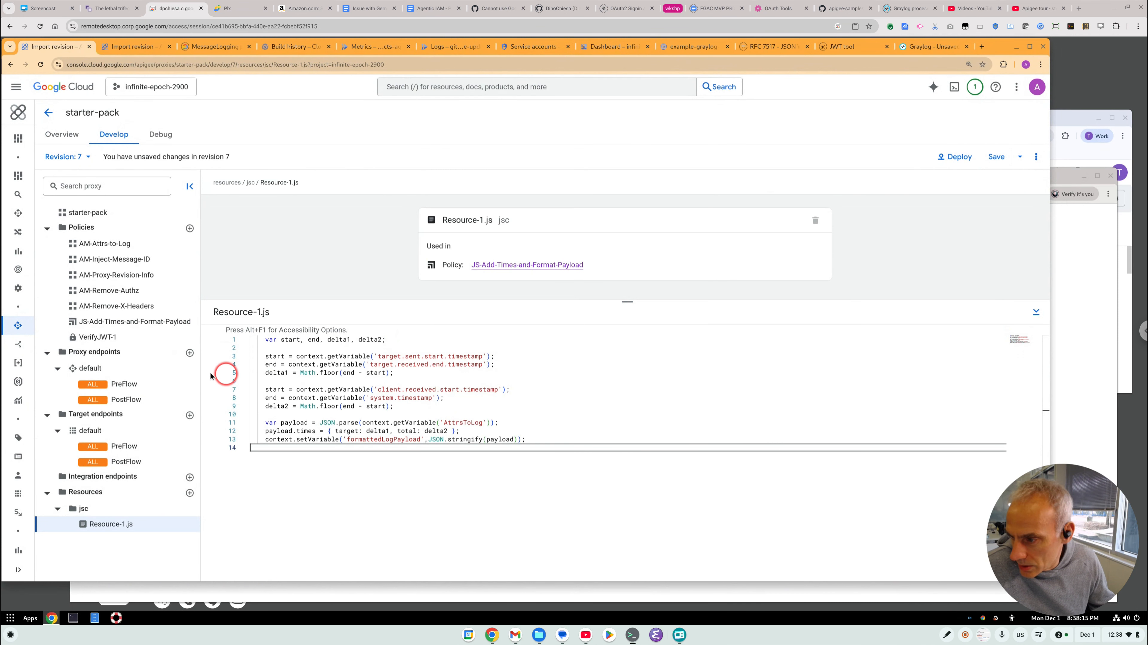
- Add a new Message Logging policy named ML-1 to the response PostFlow of the default proxy endpoint
click(99, 368)
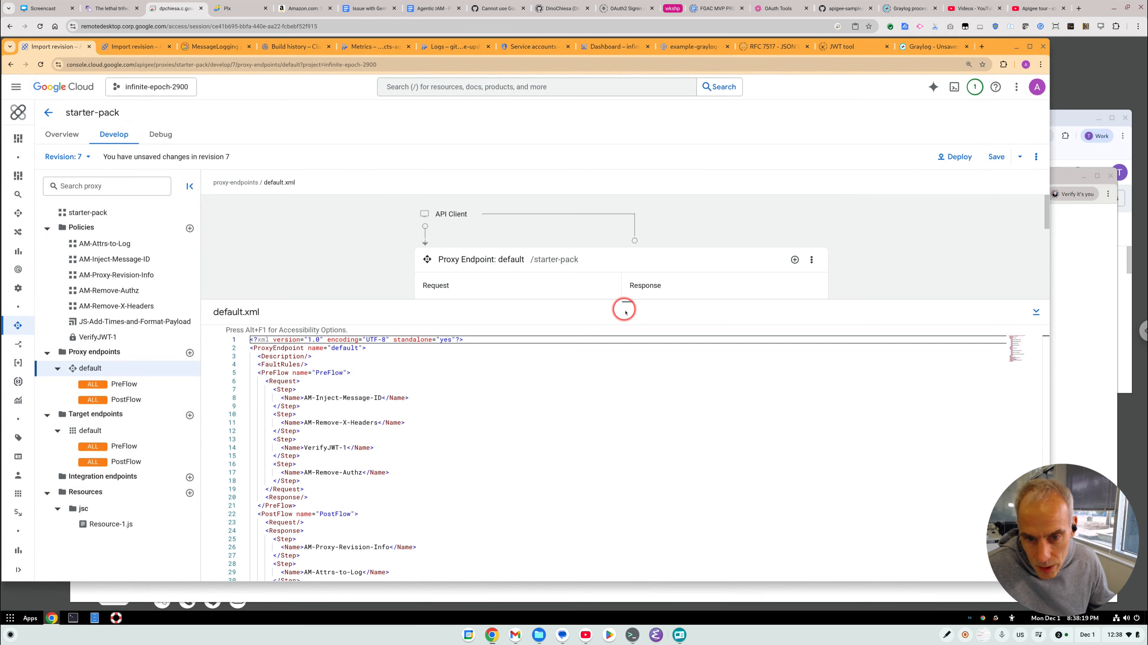
scroll(725, 256, down, 1)
click(792, 267)
click(792, 205)
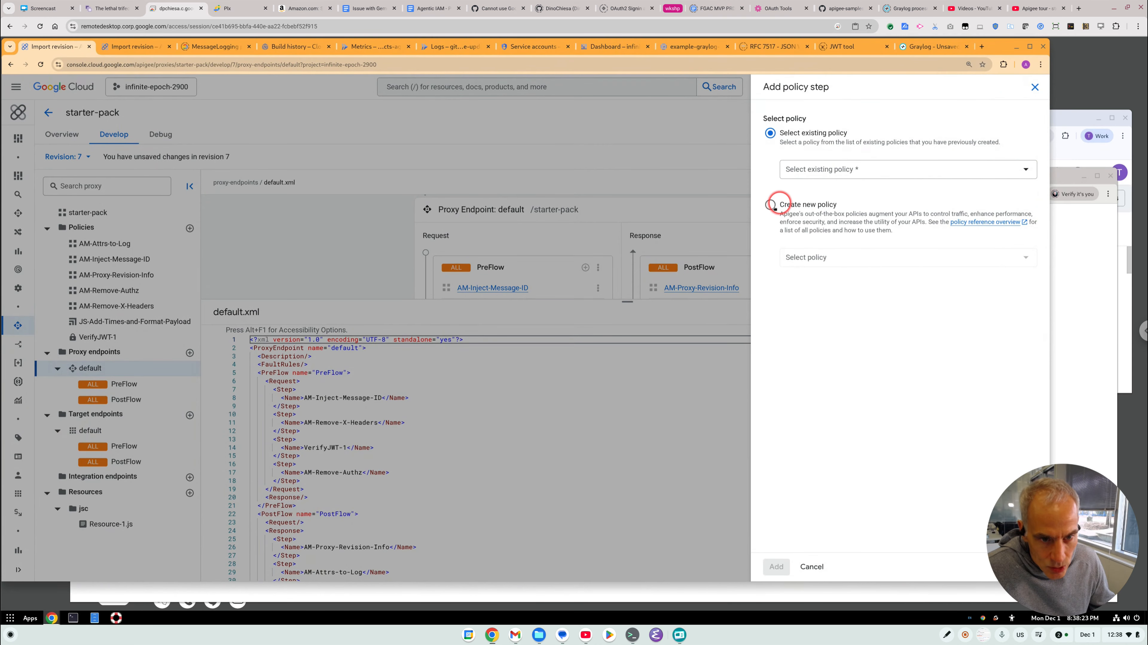
click(816, 257)
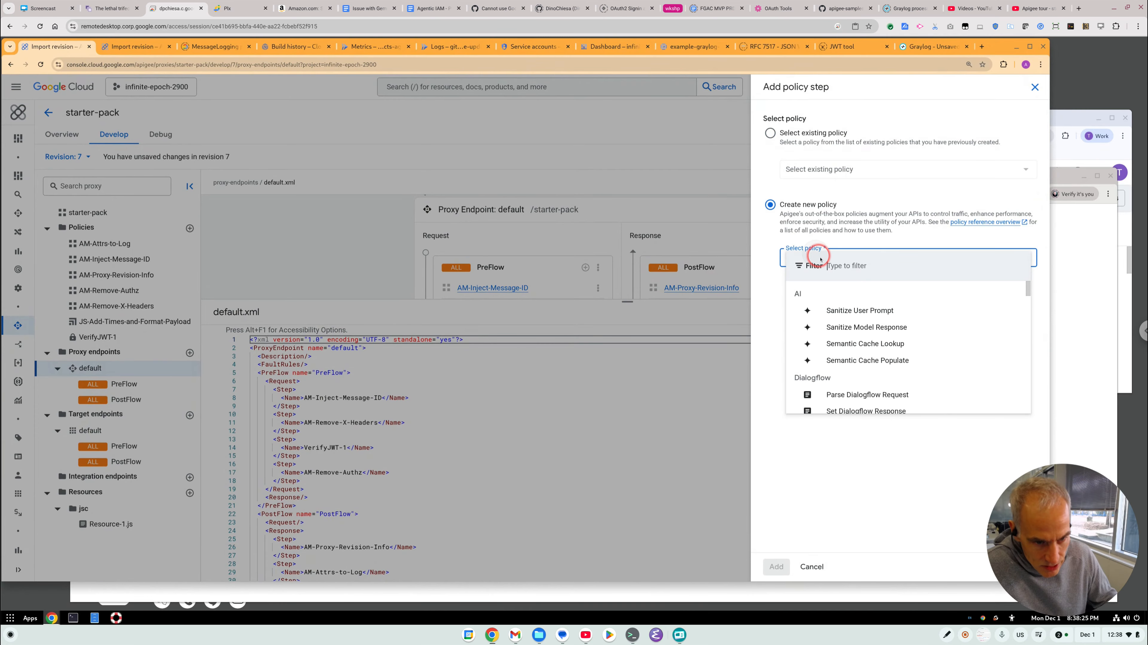
text(mess)
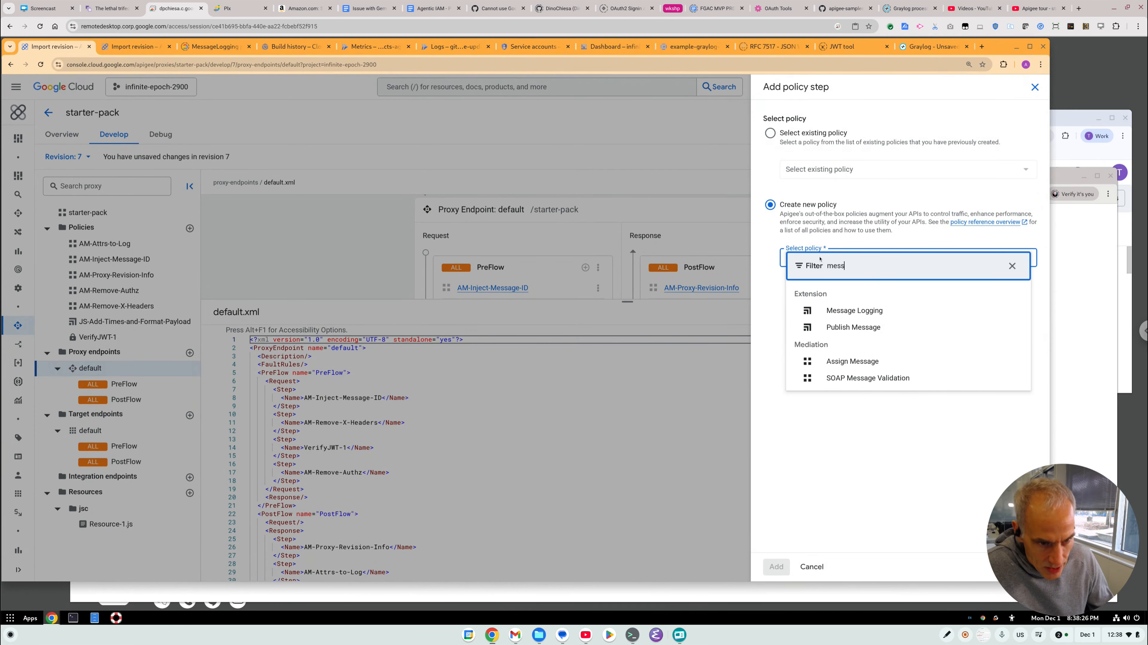
click(830, 310)
click(832, 311)
text(1)
click(815, 357)
text(1)
click(777, 566)
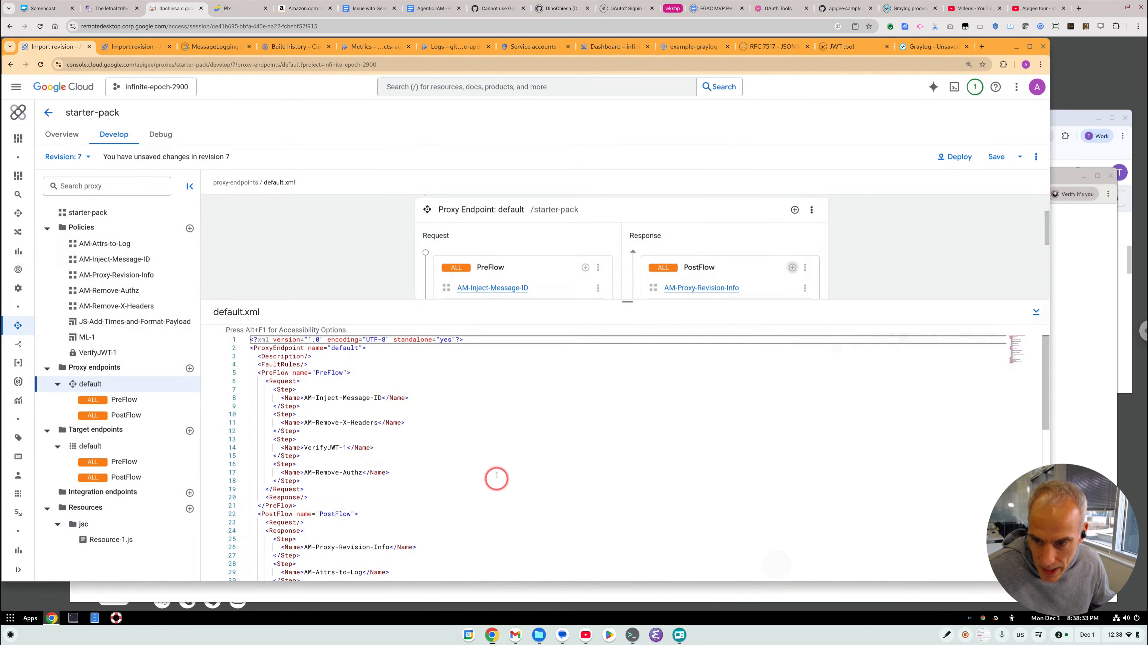
- Replace the ML-1 policy's Syslog XML with the prepared CloudLogging template that logs {formattedLogPayload} as application/json to apigeetestlog1
click(497, 442)
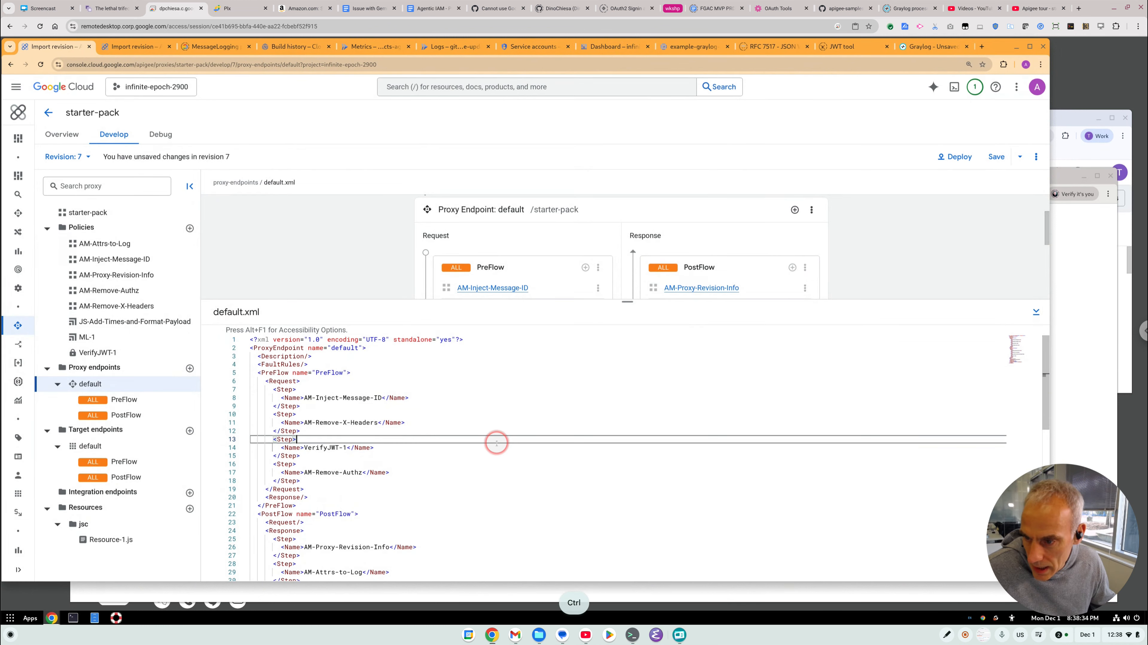
click(115, 336)
click(521, 434)
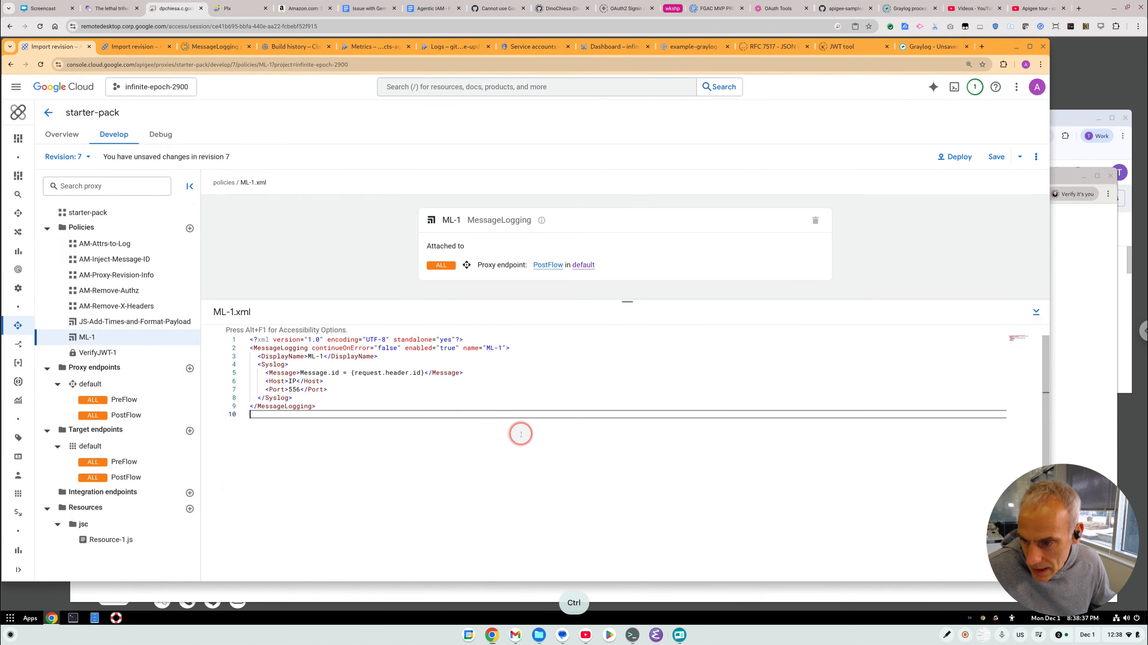
key(ctrl+a)
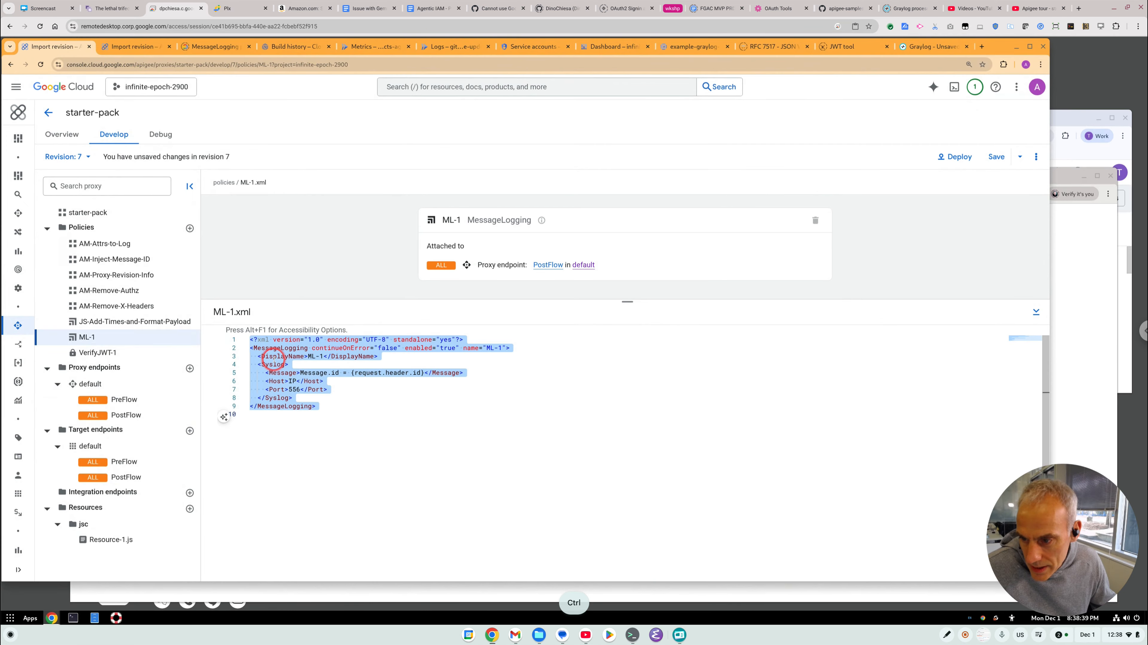
double_click(273, 365)
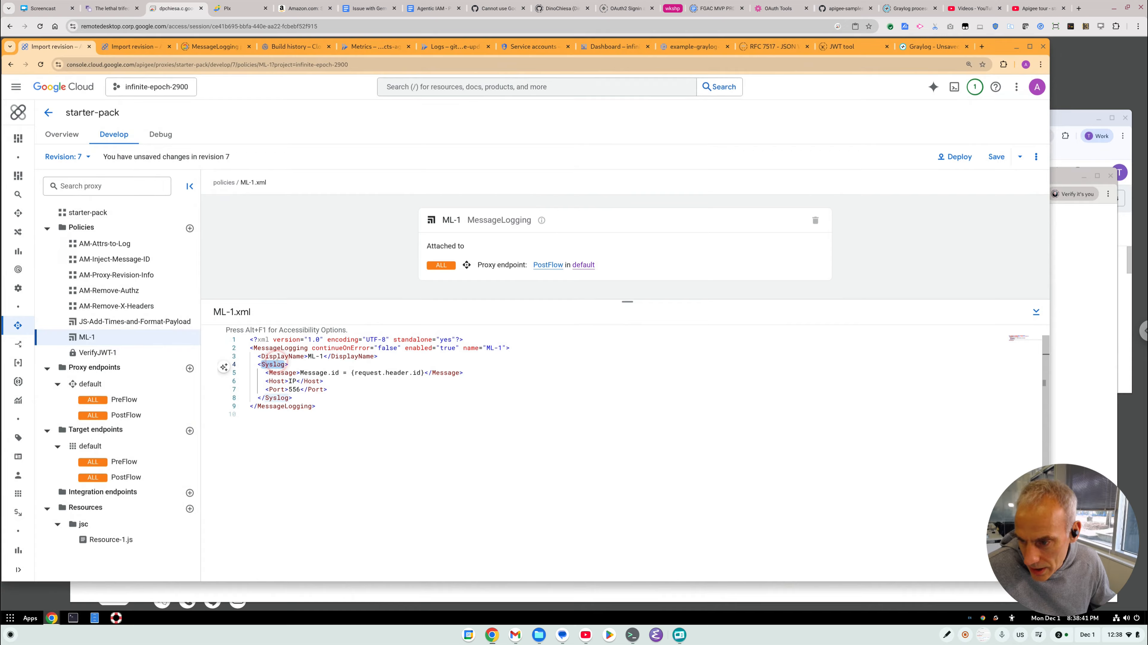
right_click(278, 364)
click(378, 453)
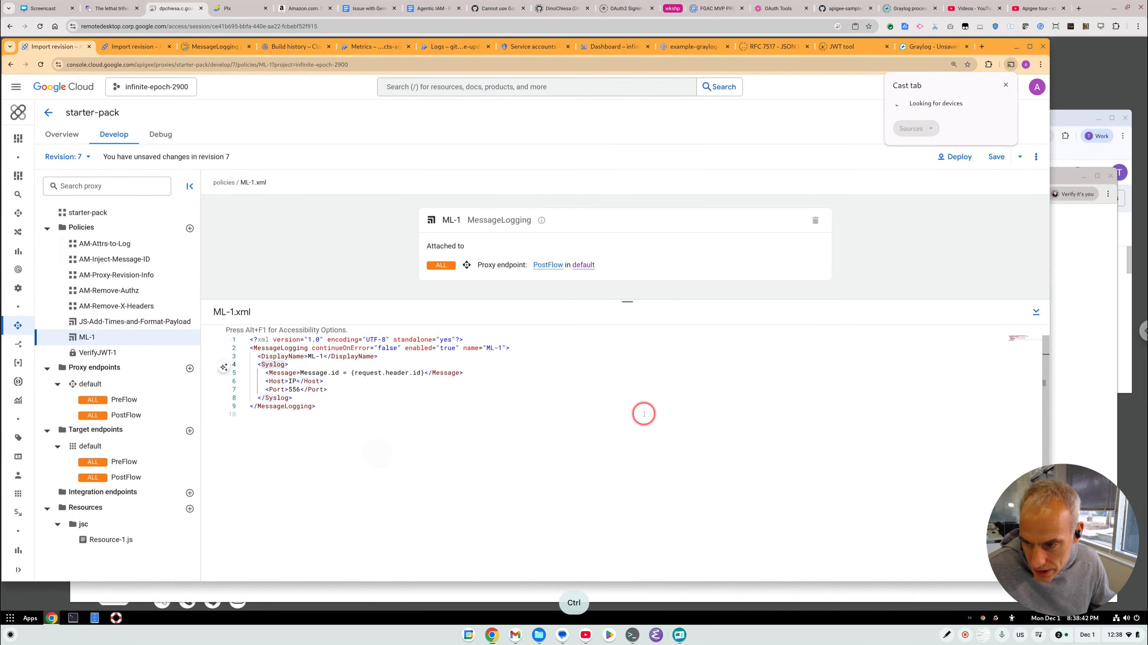
key(ctrl+a)
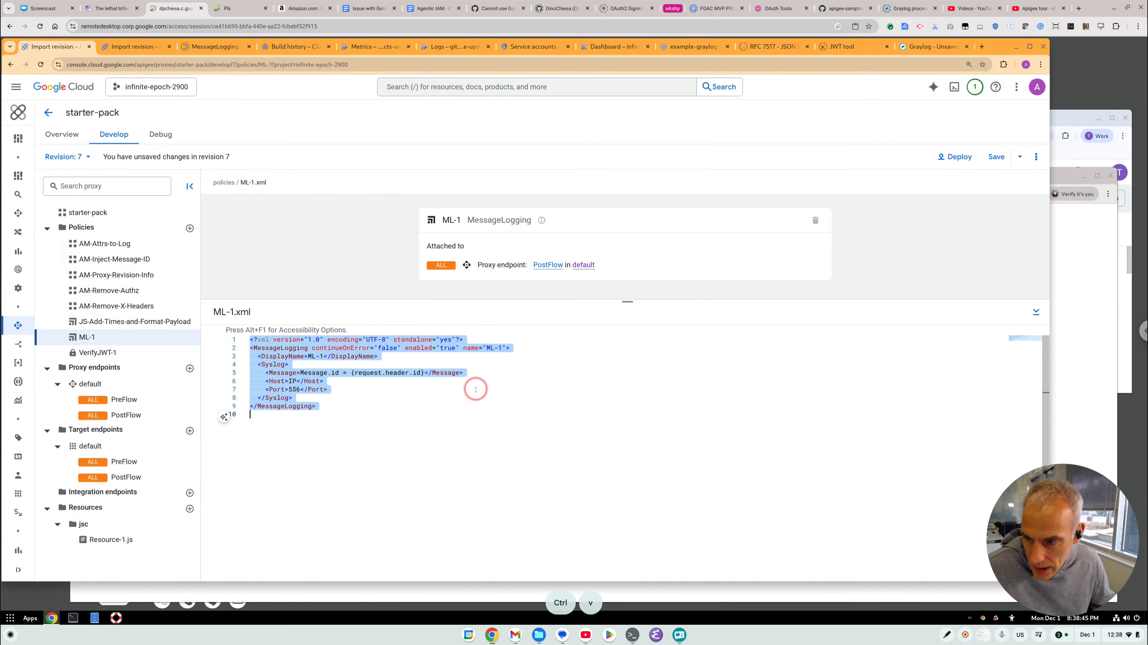
key(ctrl+v)
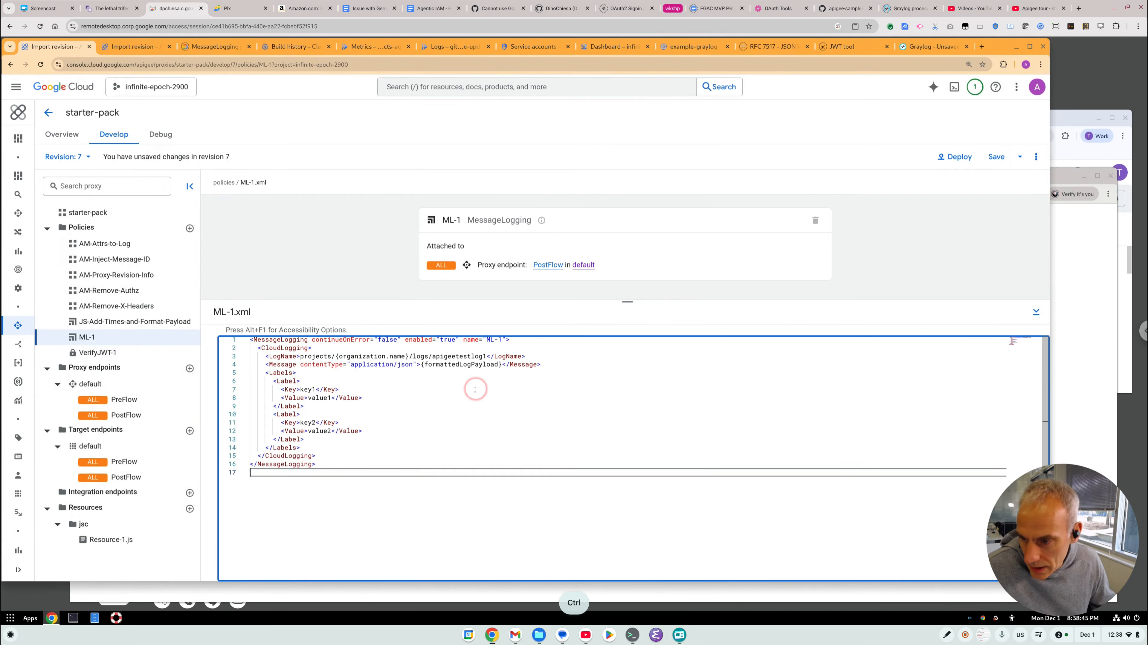
- Check the CloudLogging element in ML-1 and open the Message Logging policy reference documentation
click(296, 348)
double_click(297, 348)
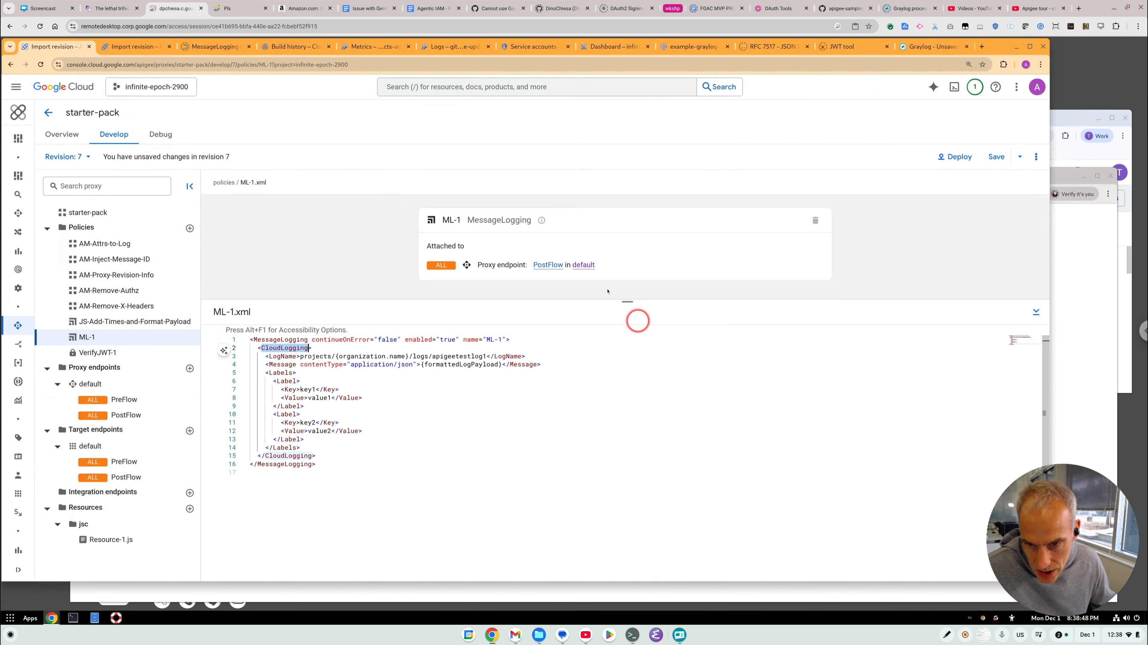
click(542, 220)
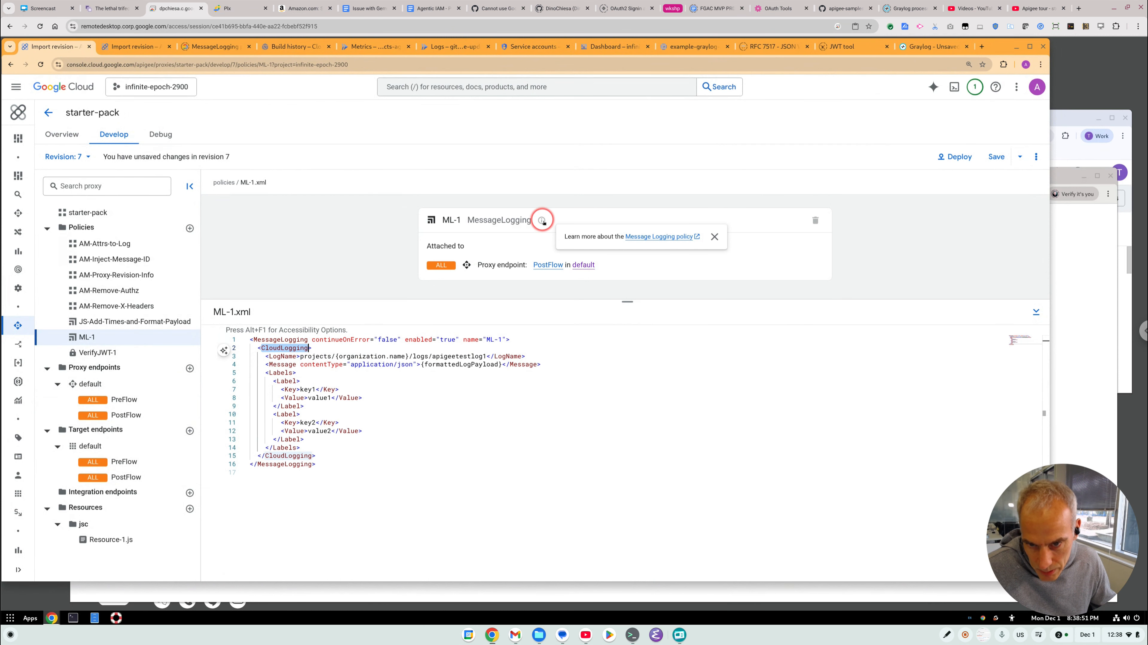
click(541, 221)
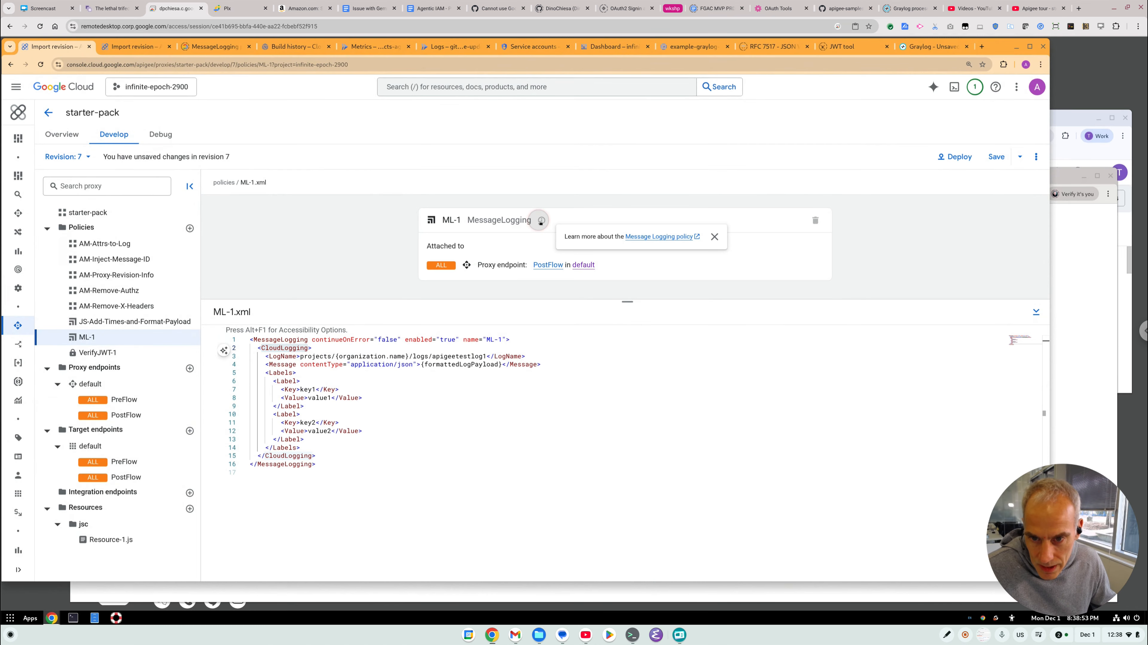
click(641, 236)
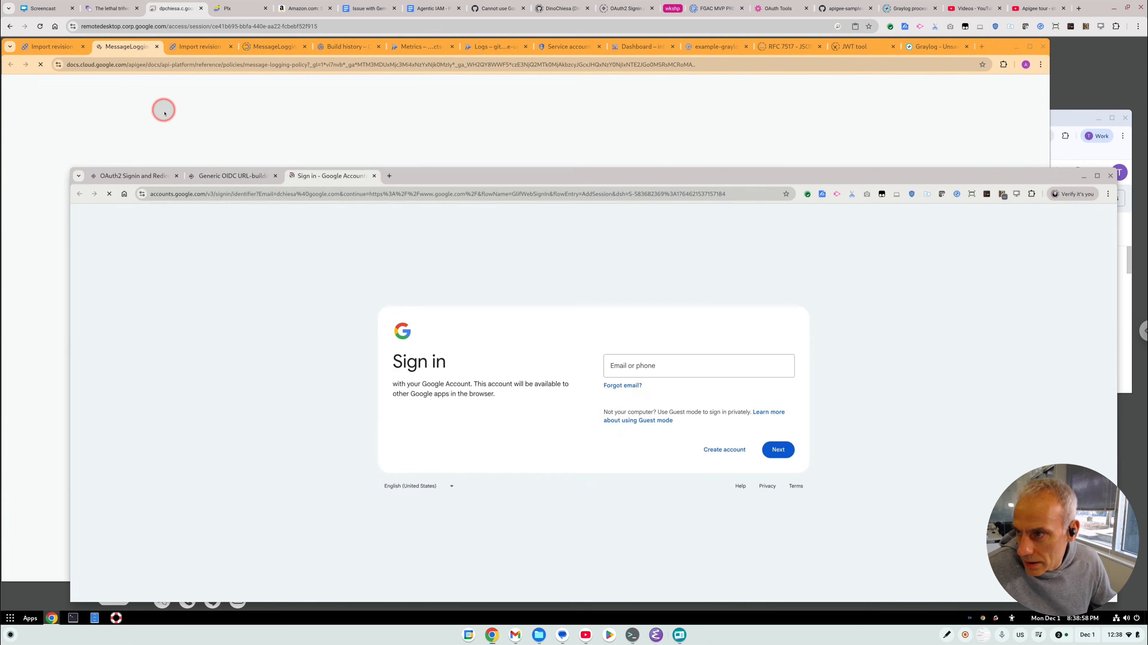
- Read the CloudLogging and Syslog descriptions and the element syntax in the MessageLogging policy documentation
click(164, 113)
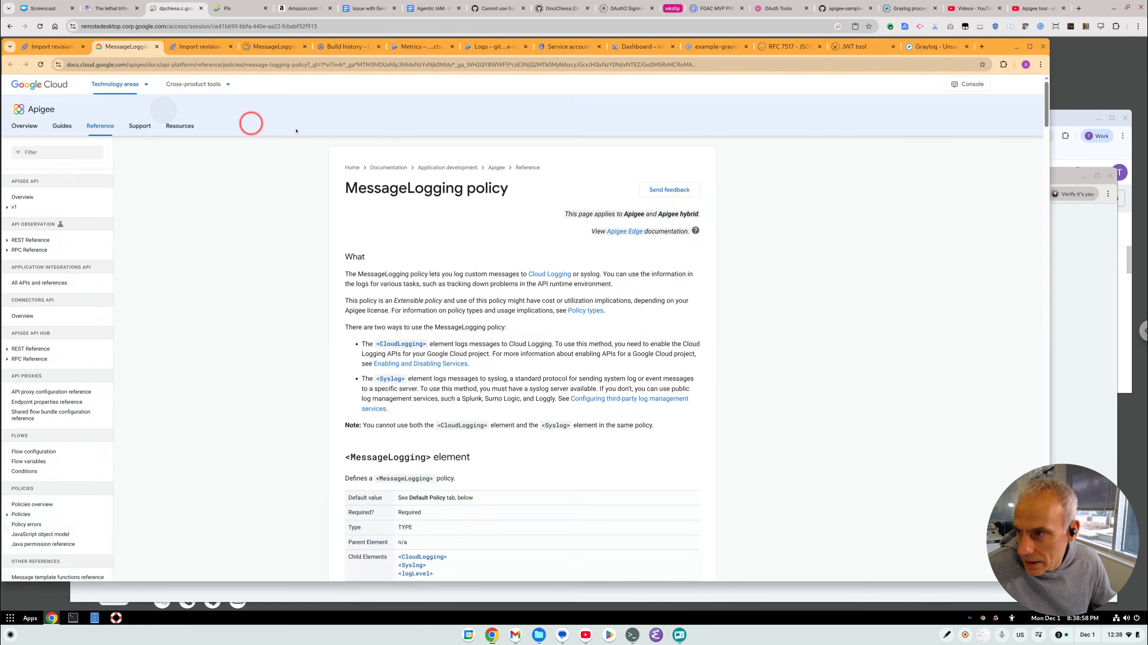
click(382, 273)
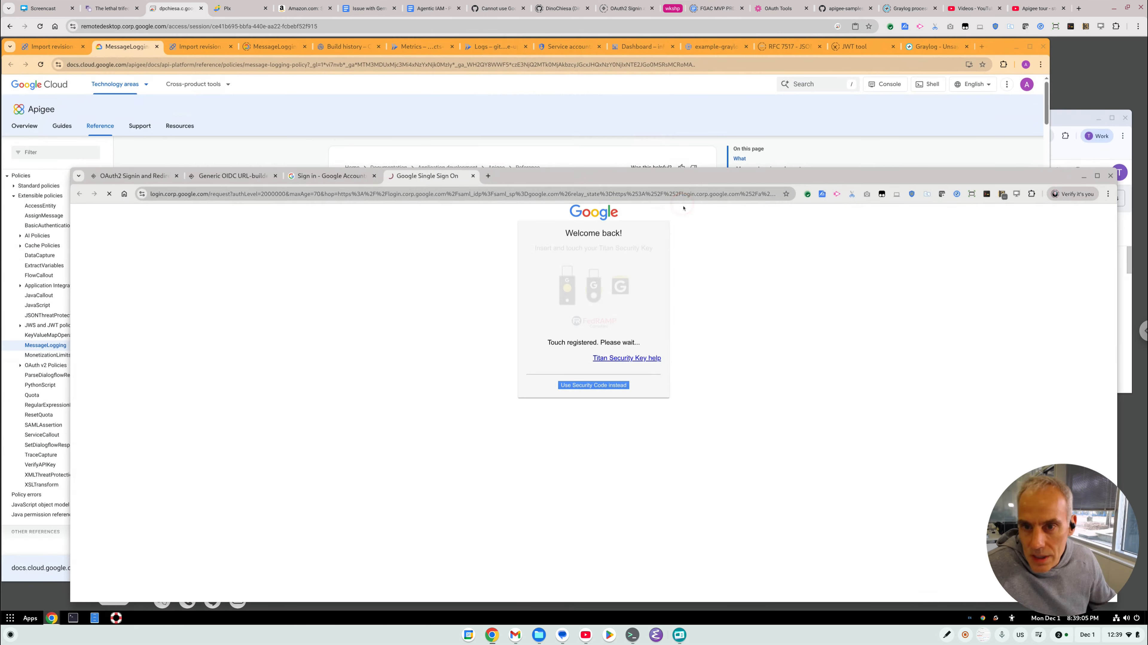
click(294, 145)
click(510, 318)
scroll(511, 322, down, 2)
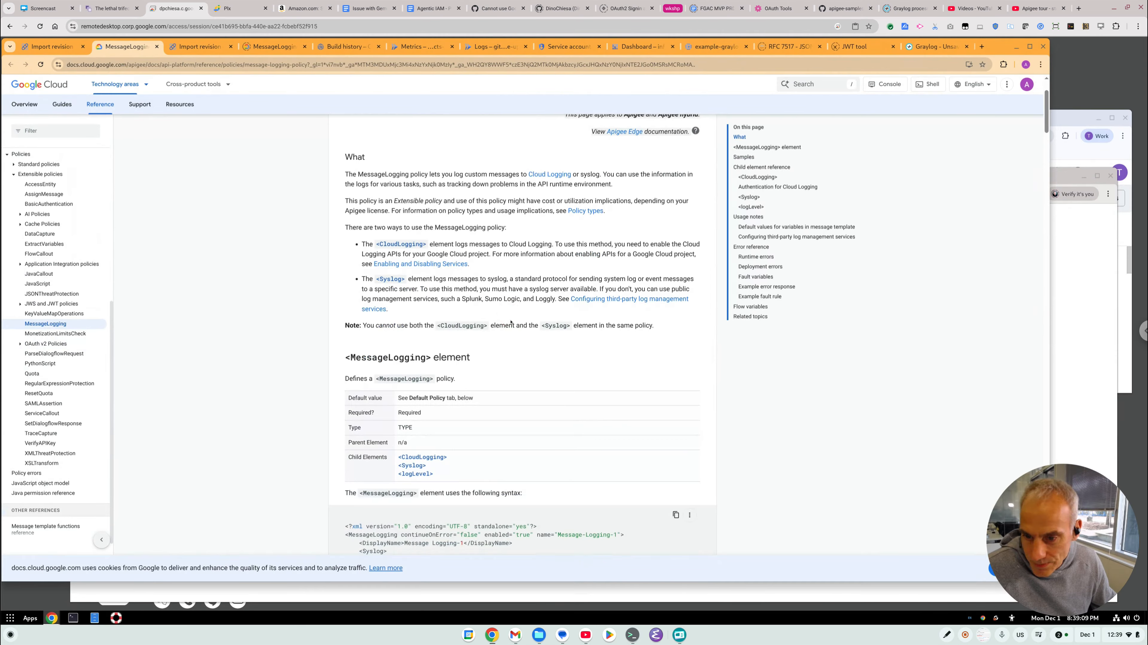
scroll(511, 322, down, 2)
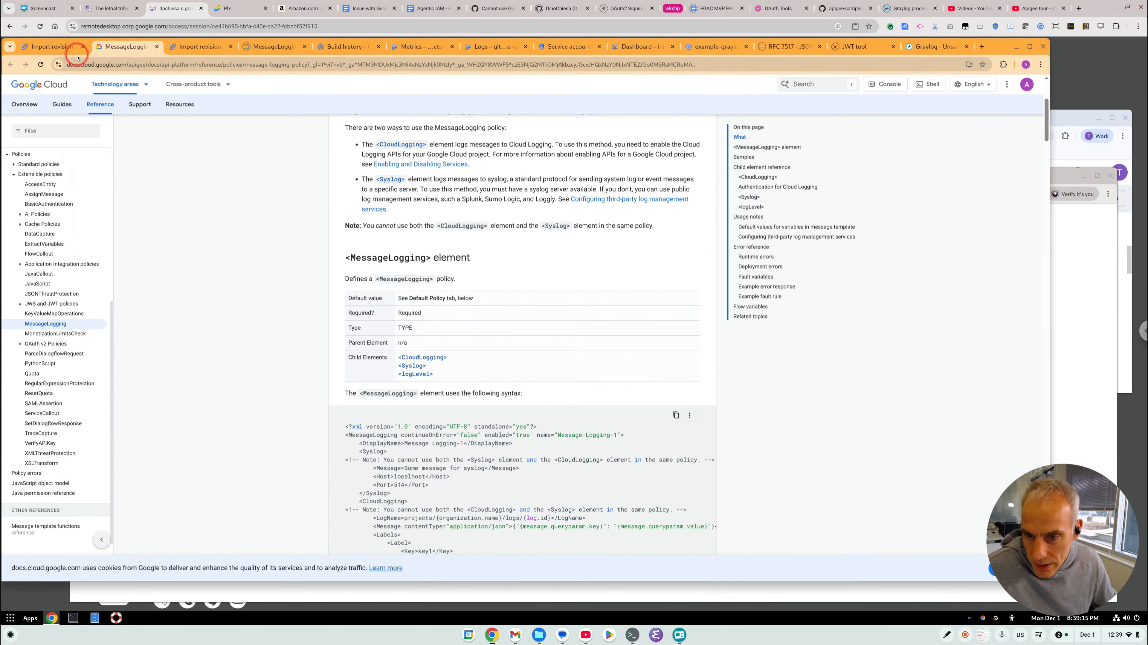
- Return to the ML-1 policy and examine the formattedLogPayload message and the organization.name and apigeetestlog1 parts of its LogName
click(53, 51)
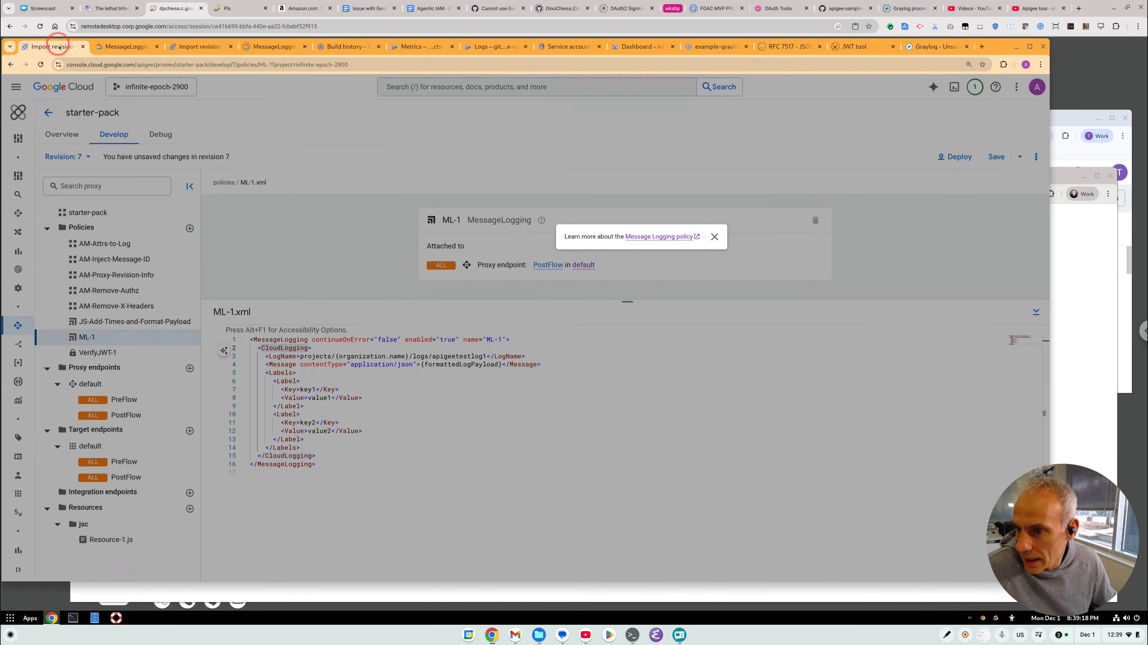
click(715, 235)
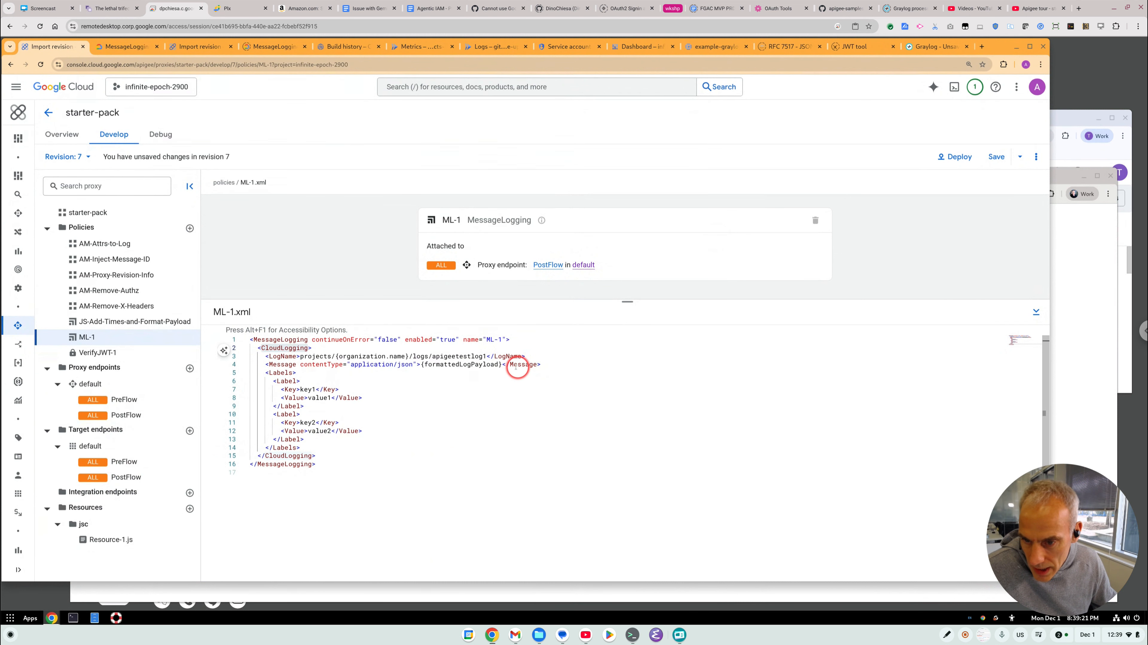
click(487, 364)
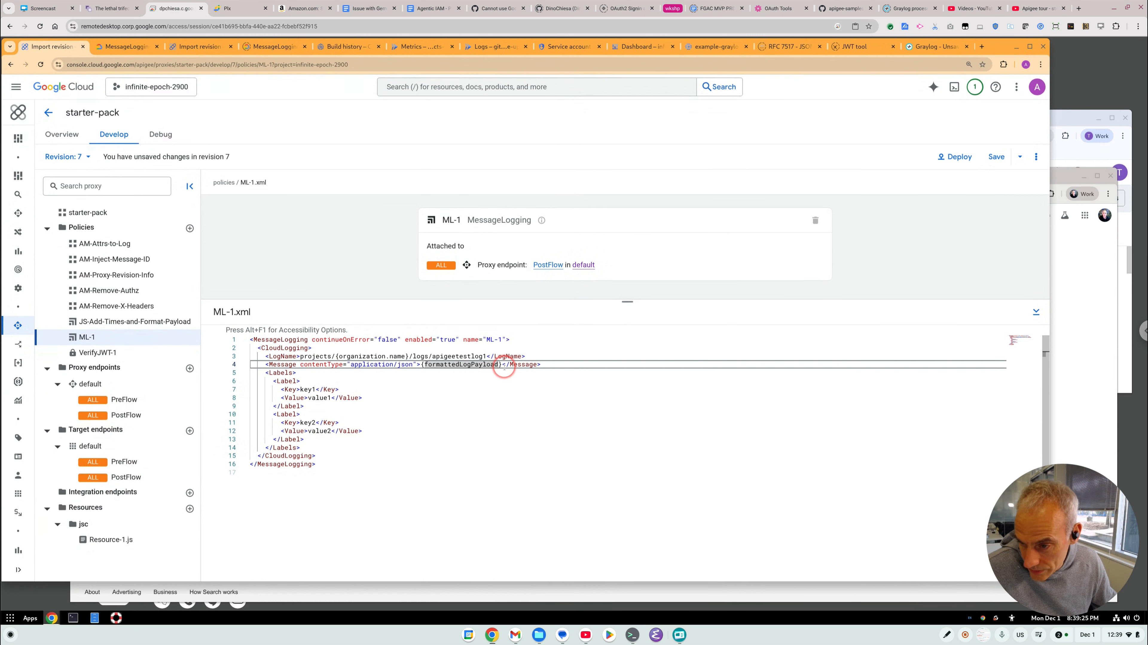
click(490, 365)
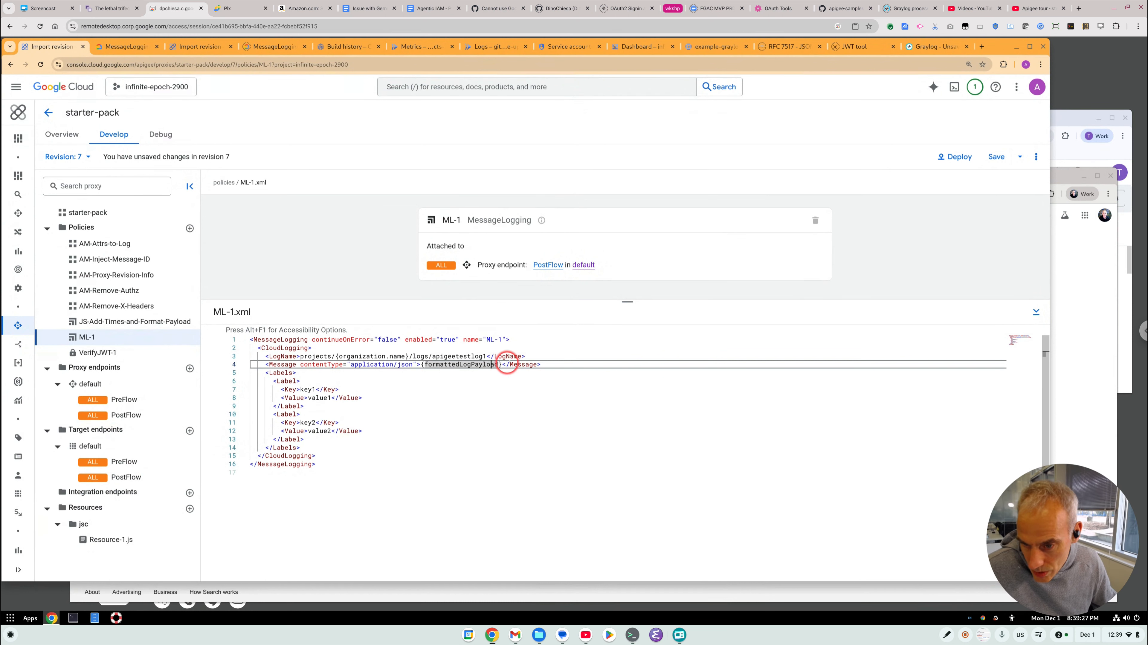
drag(486, 356, 299, 356)
double_click(355, 357)
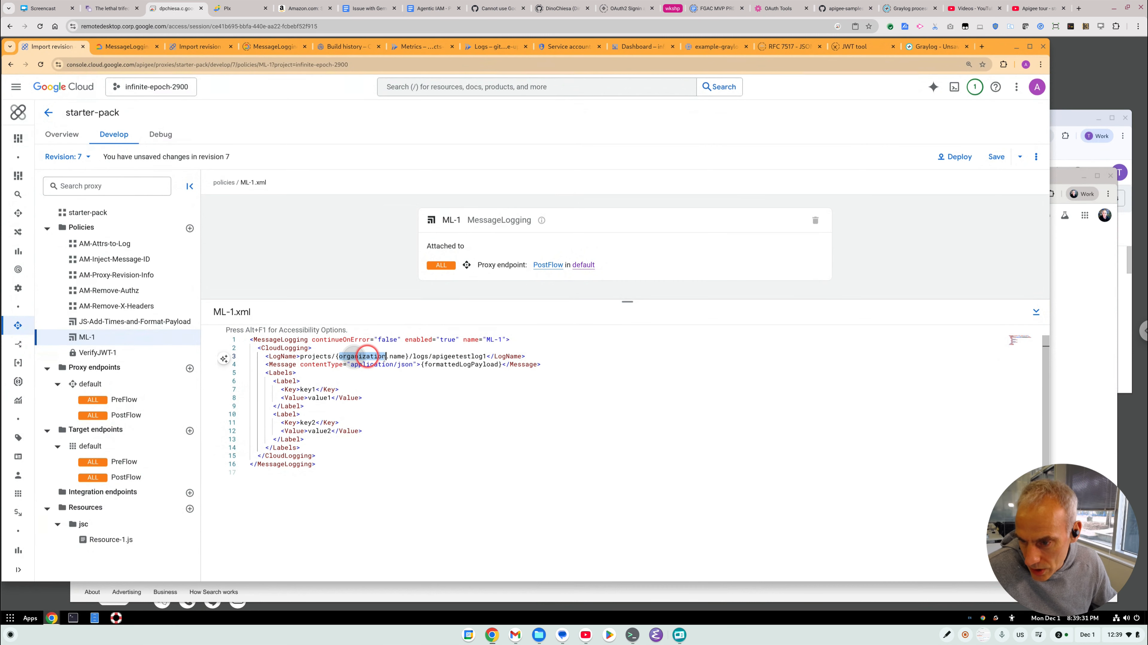
drag(404, 356, 345, 357)
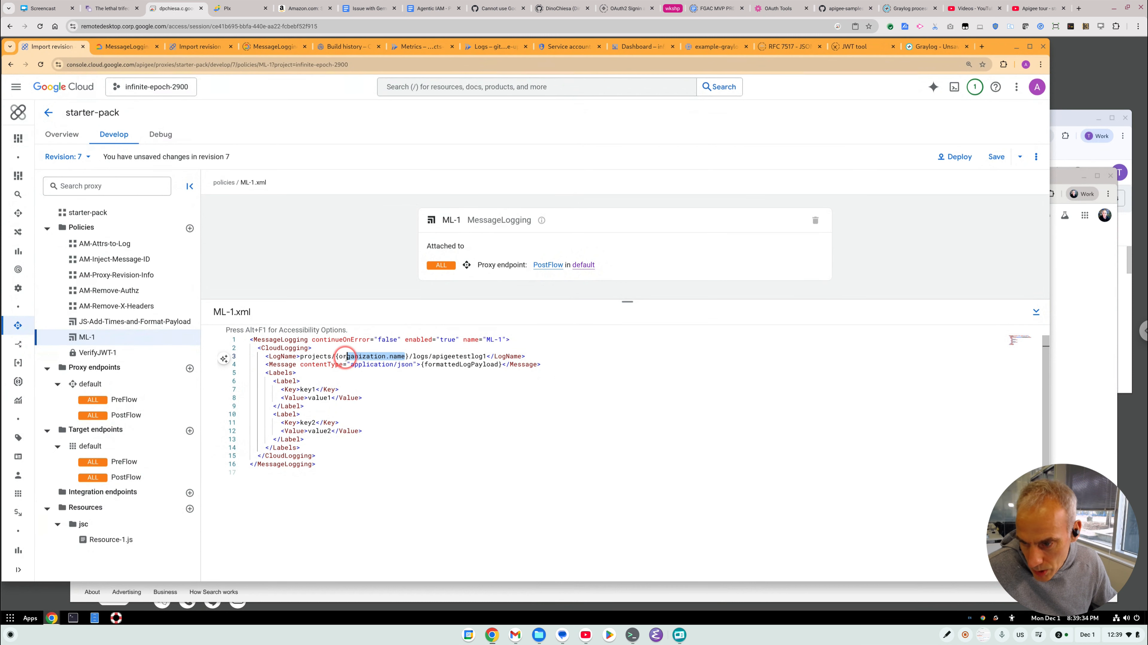
double_click(465, 357)
click(492, 474)
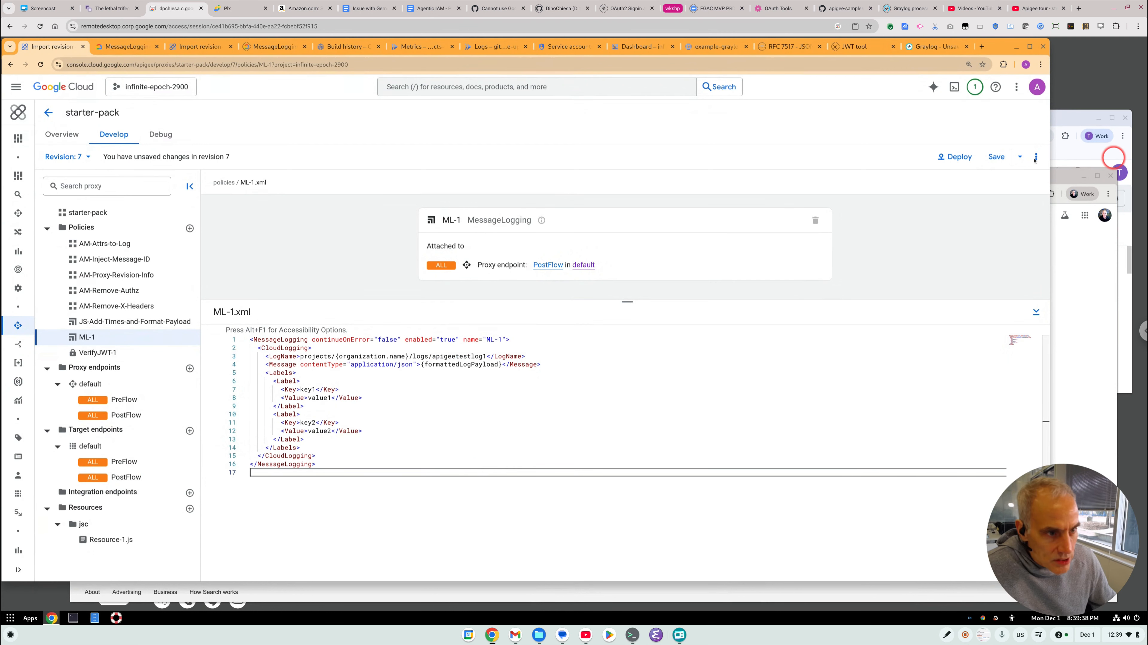
- Save the starter-pack changes as a new revision and deploy revision 8 to eval with the cloud-logger-example-sa service account
click(1004, 158)
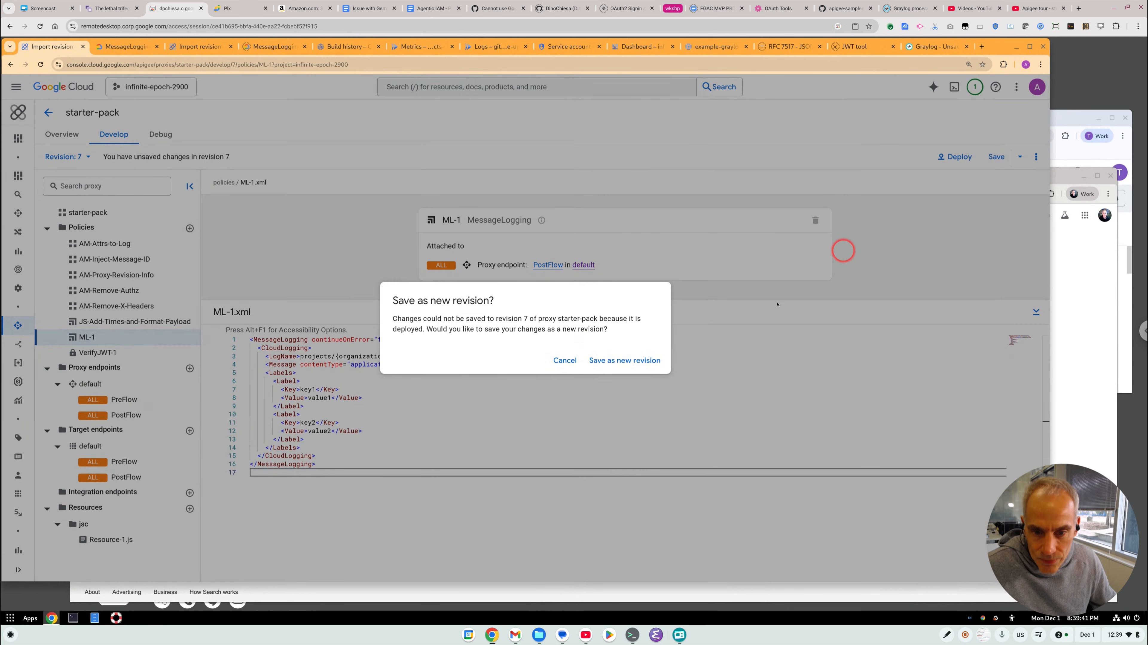
click(618, 360)
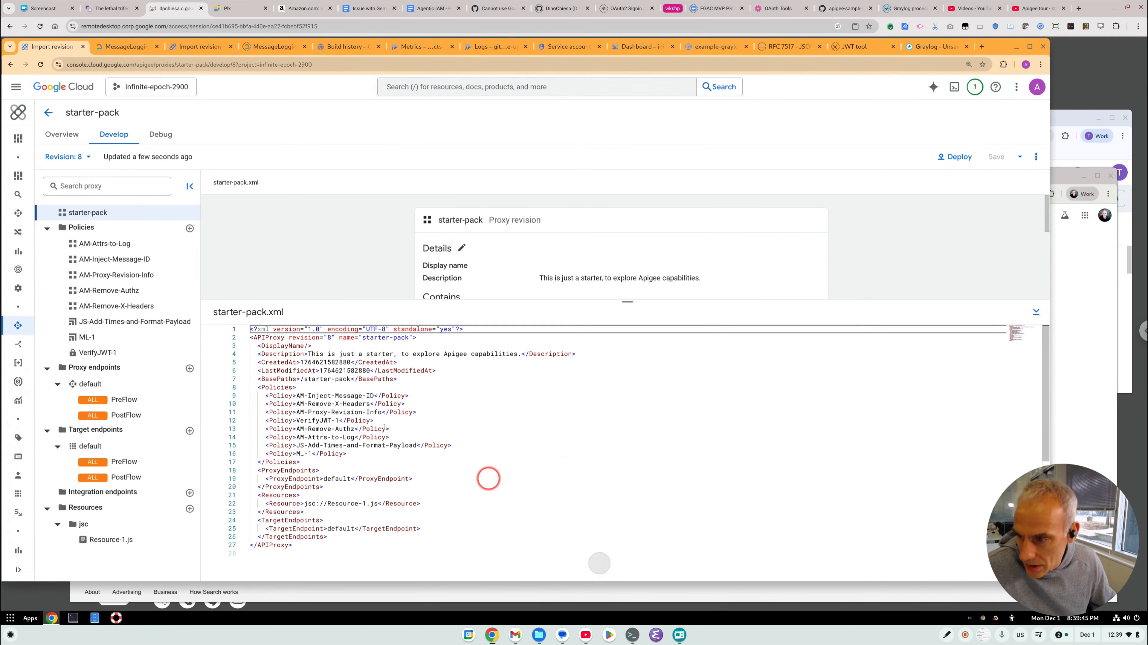
click(963, 157)
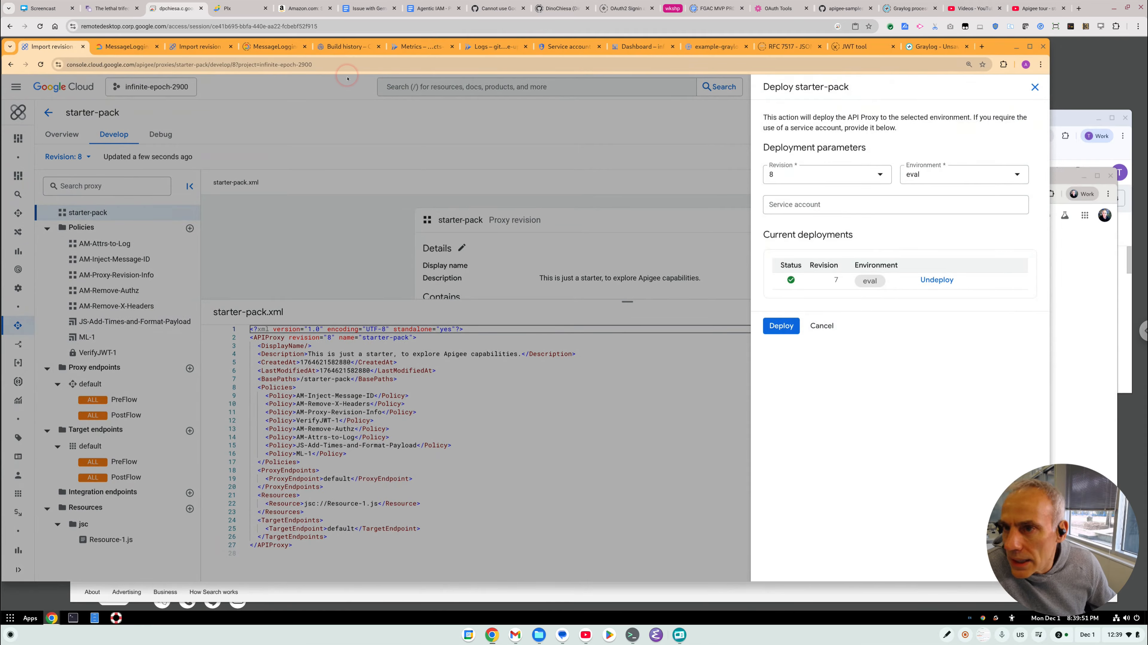
click(559, 45)
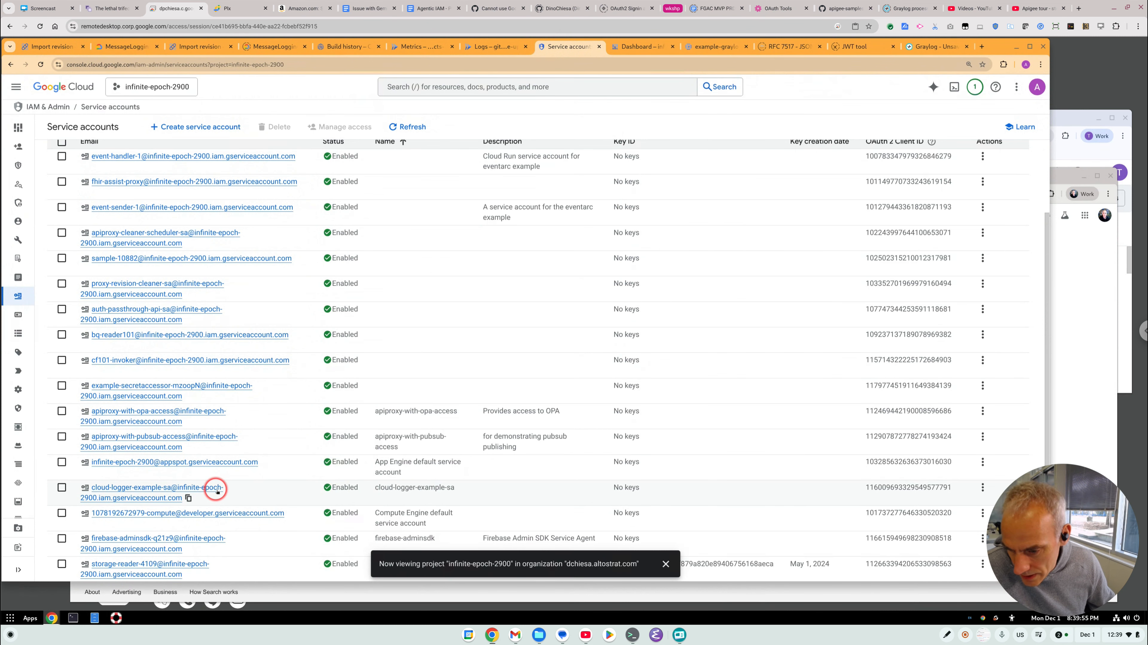
click(188, 497)
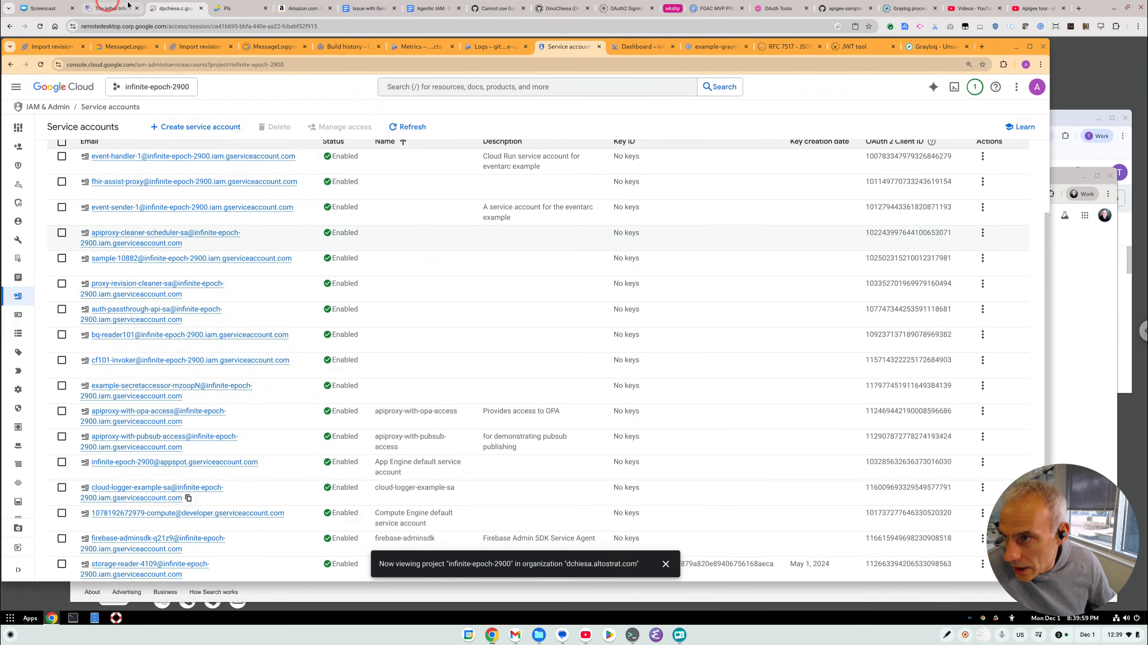
click(54, 46)
click(787, 204)
key(ctrl+v)
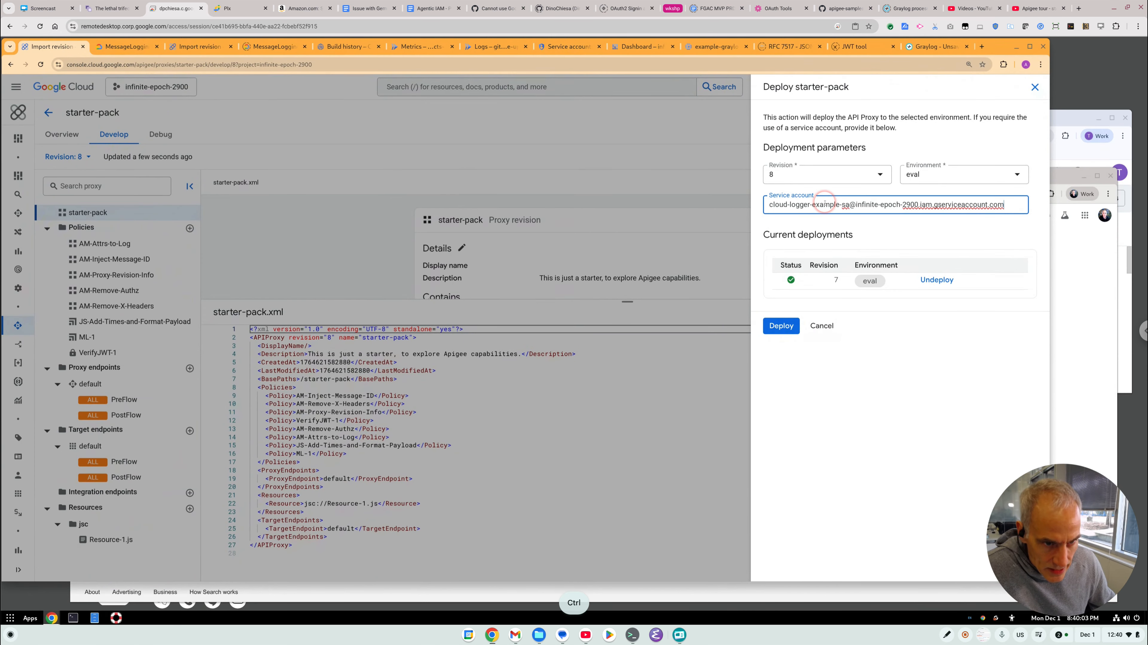
click(789, 326)
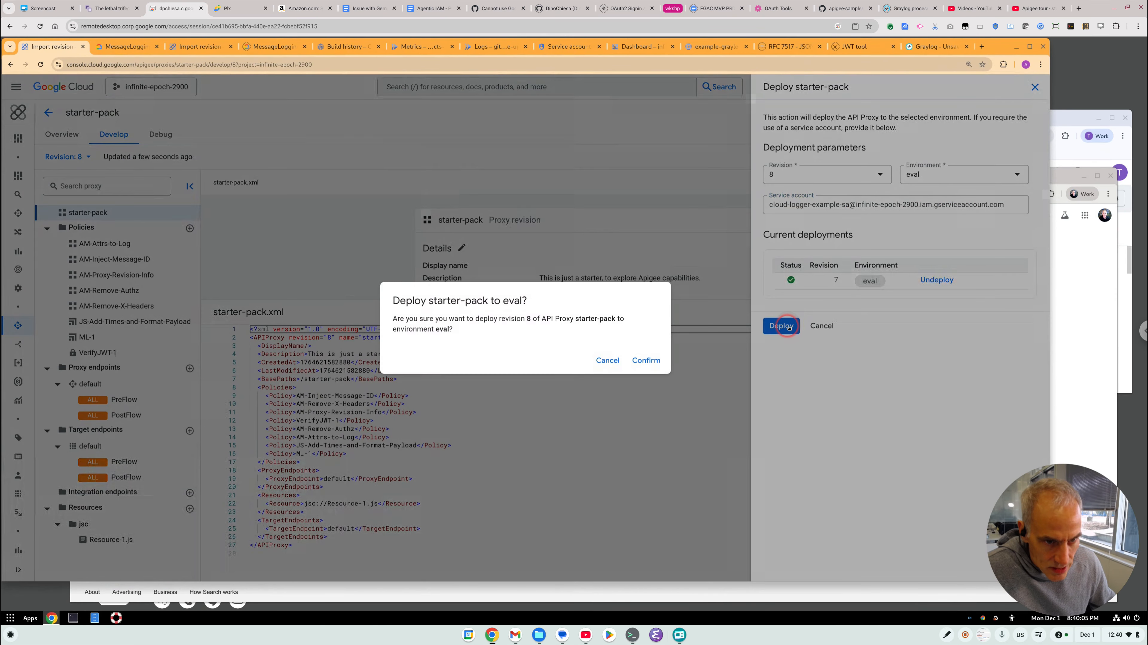
click(650, 359)
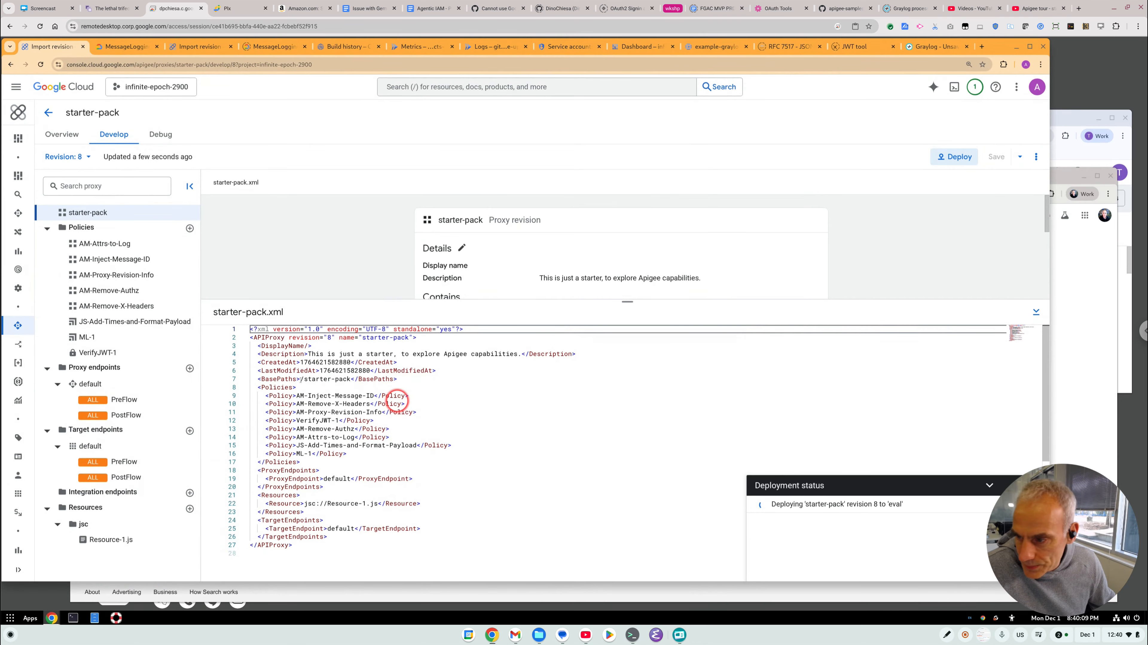
- Examine the request PreFlow and response PostFlow policies attached to the default proxy endpoint
click(120, 385)
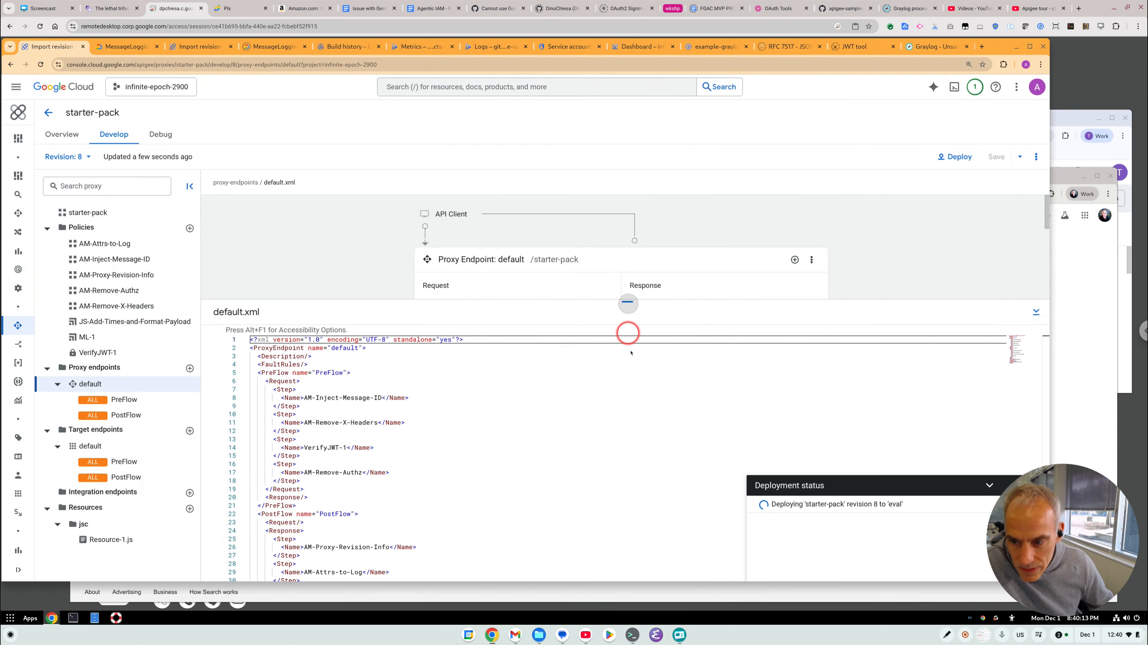
drag(628, 302, 627, 361)
scroll(546, 282, down, 1)
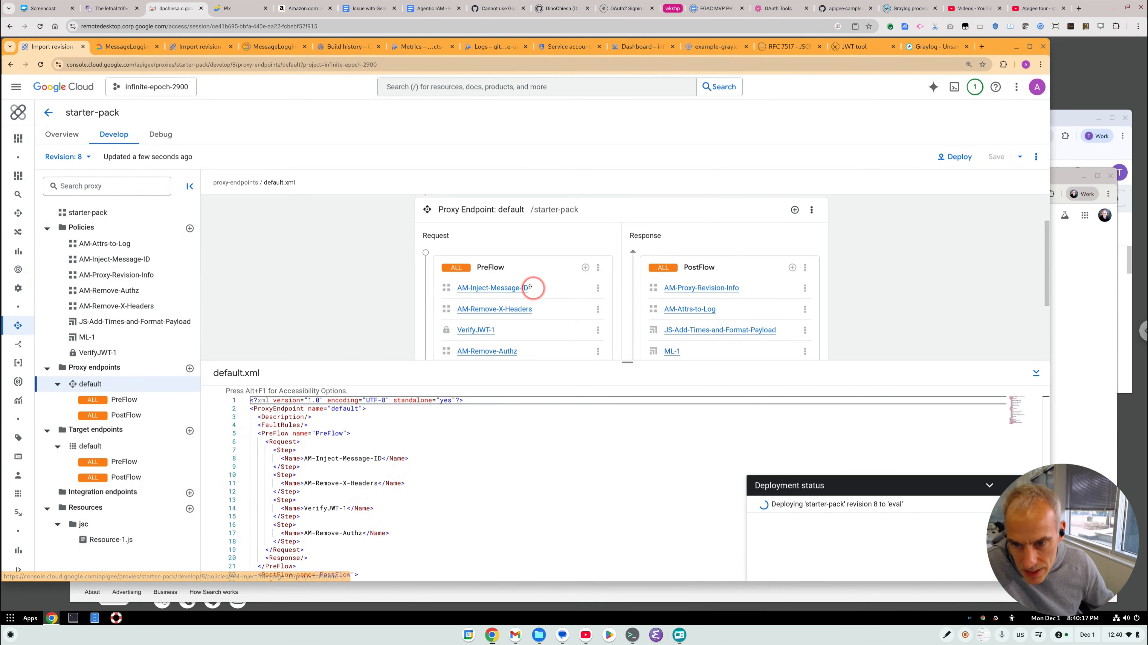
scroll(533, 312, down, 1)
scroll(533, 312, down, 1)
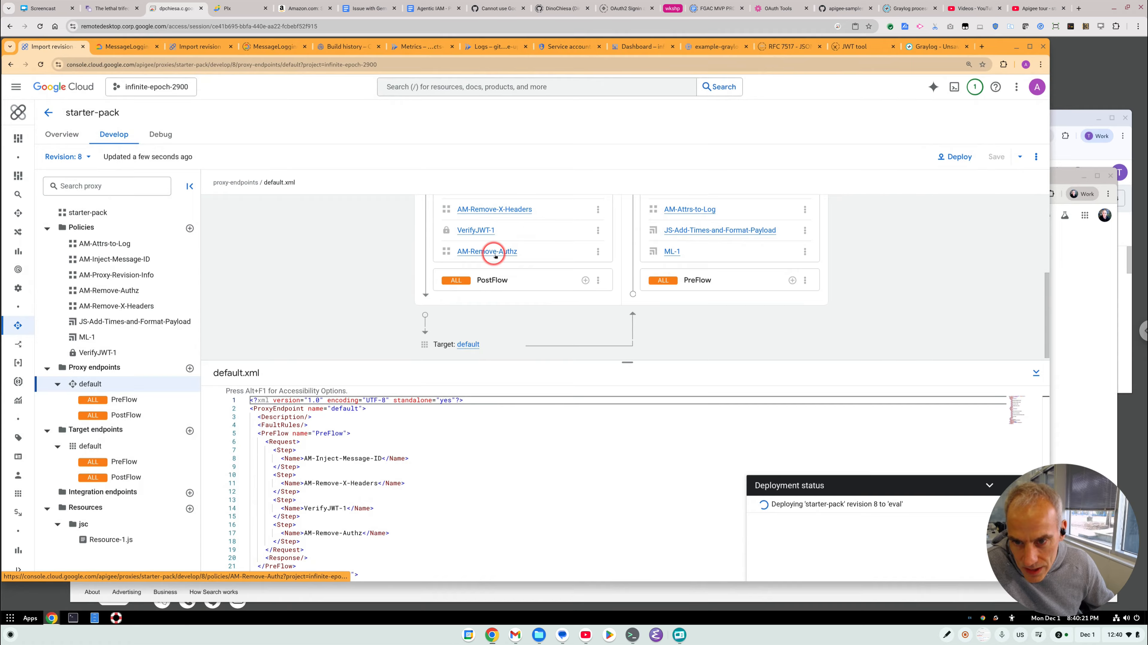
scroll(791, 310, up, 1)
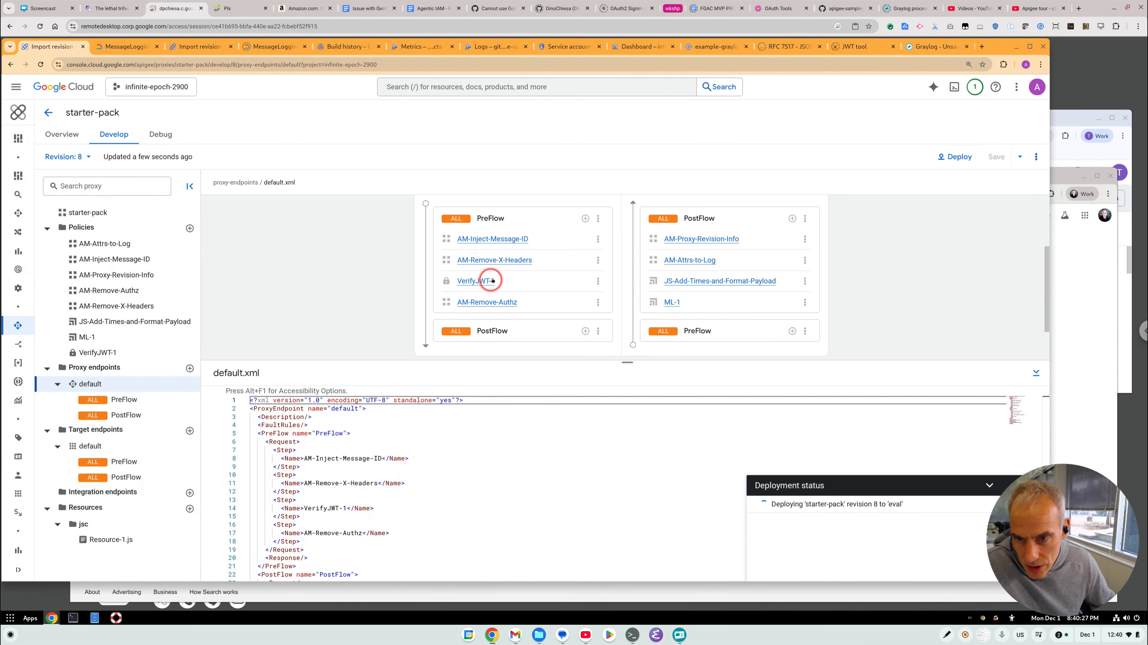
scroll(510, 271, up, 2)
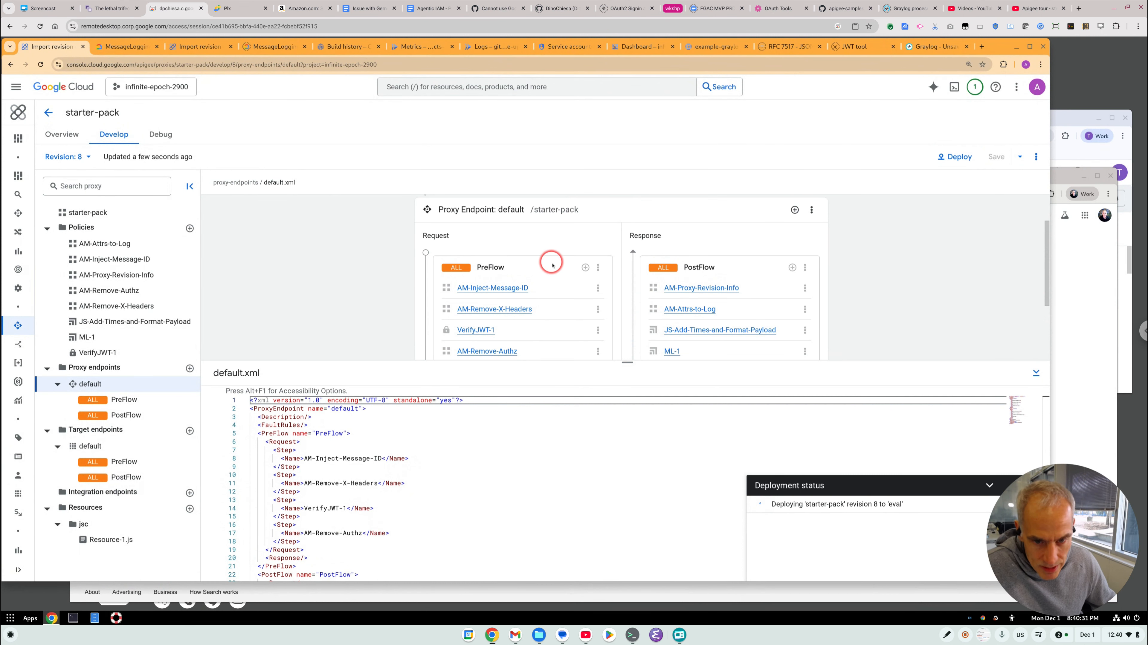
scroll(552, 265, down, 1)
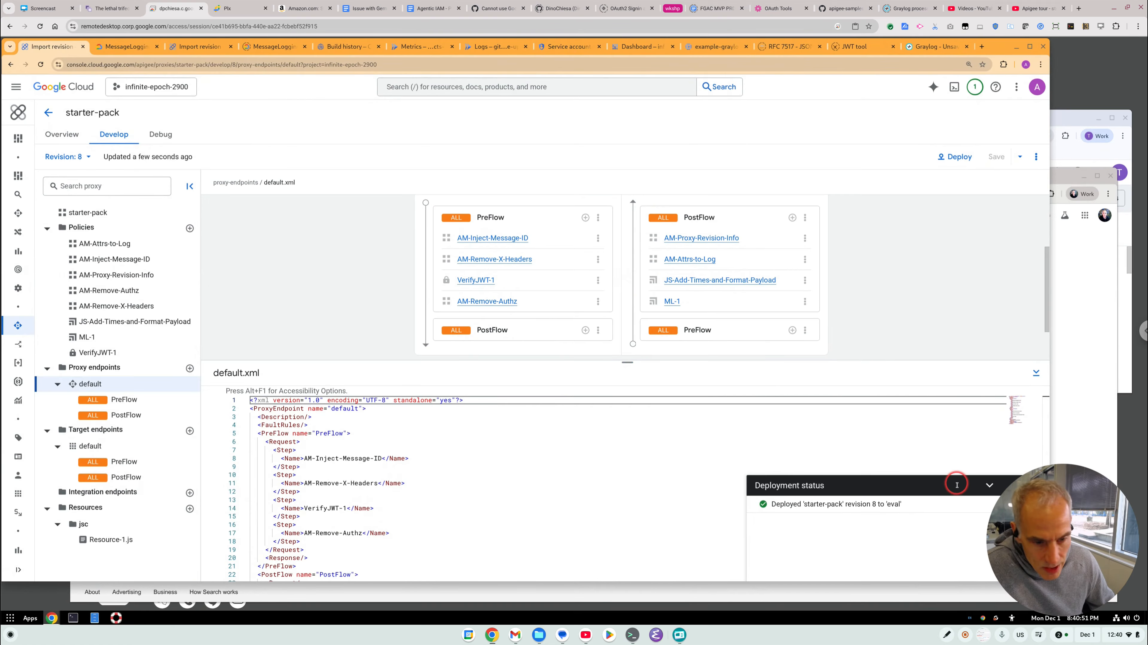
- Start a debug session for starter-pack revision 8 in the eval environment with no transaction filter
click(171, 135)
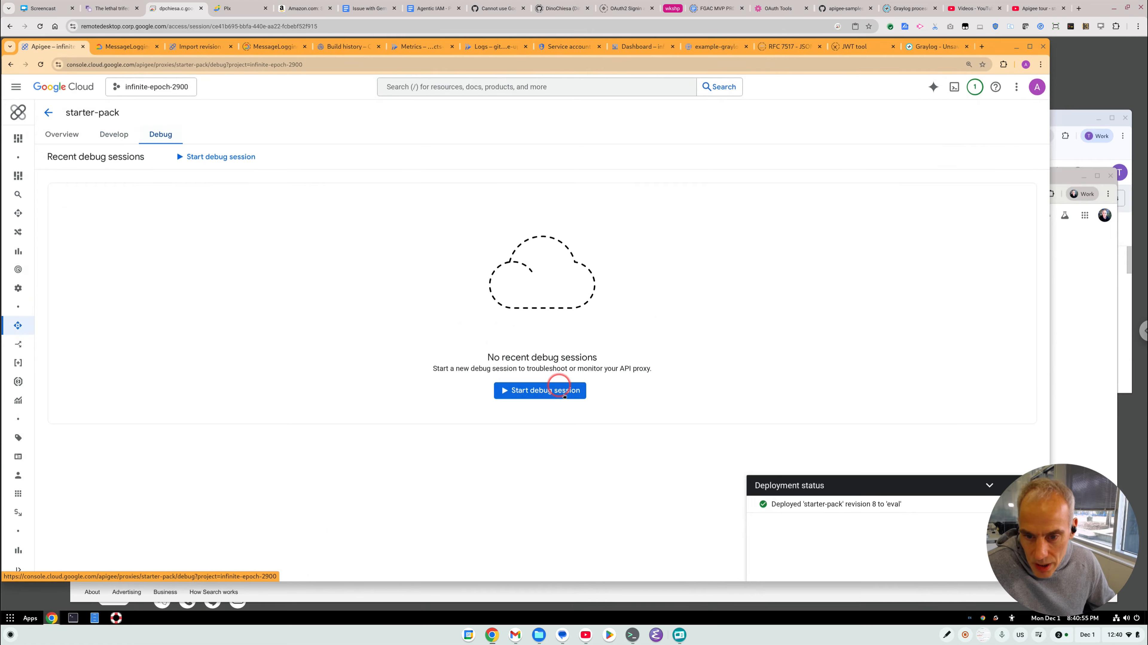
click(567, 394)
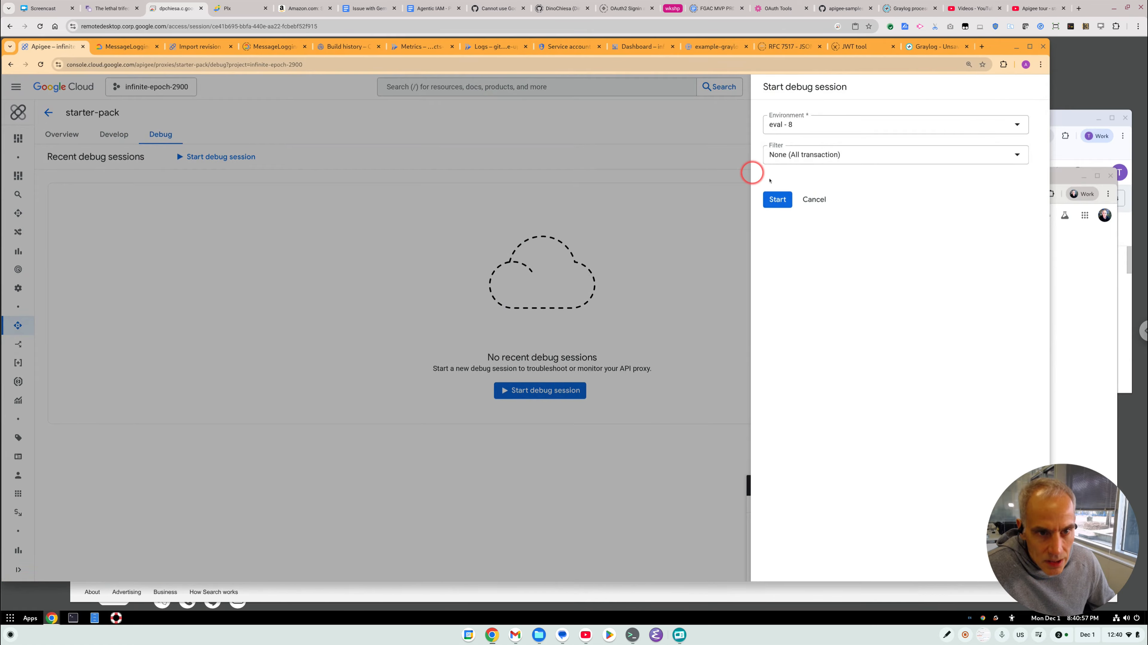
click(784, 201)
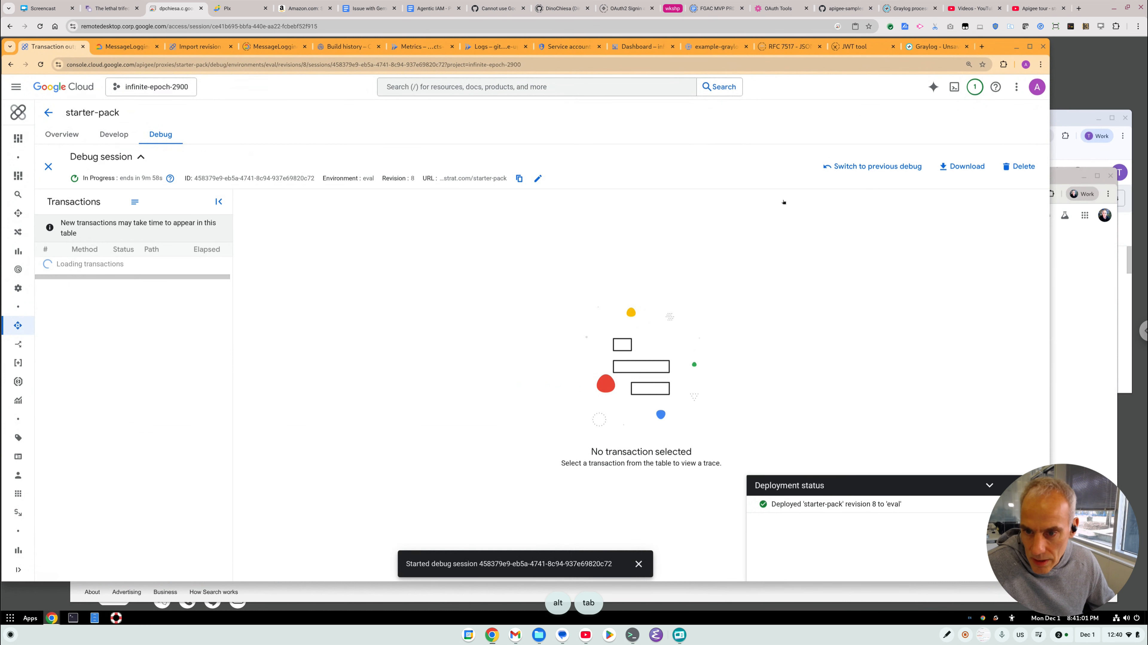
- Switch to the Cloud Shell terminal and clear its screen
key(alt+Tab)
key(alt+Tab)
key(alt+Tab)
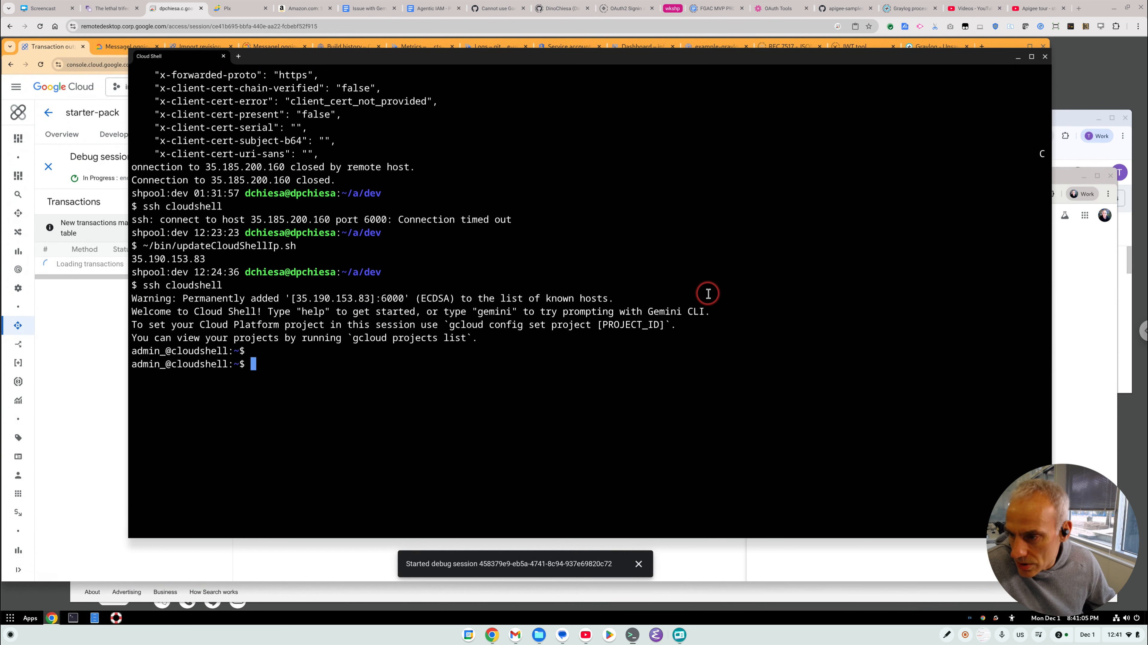
text(clear)
key(Return)
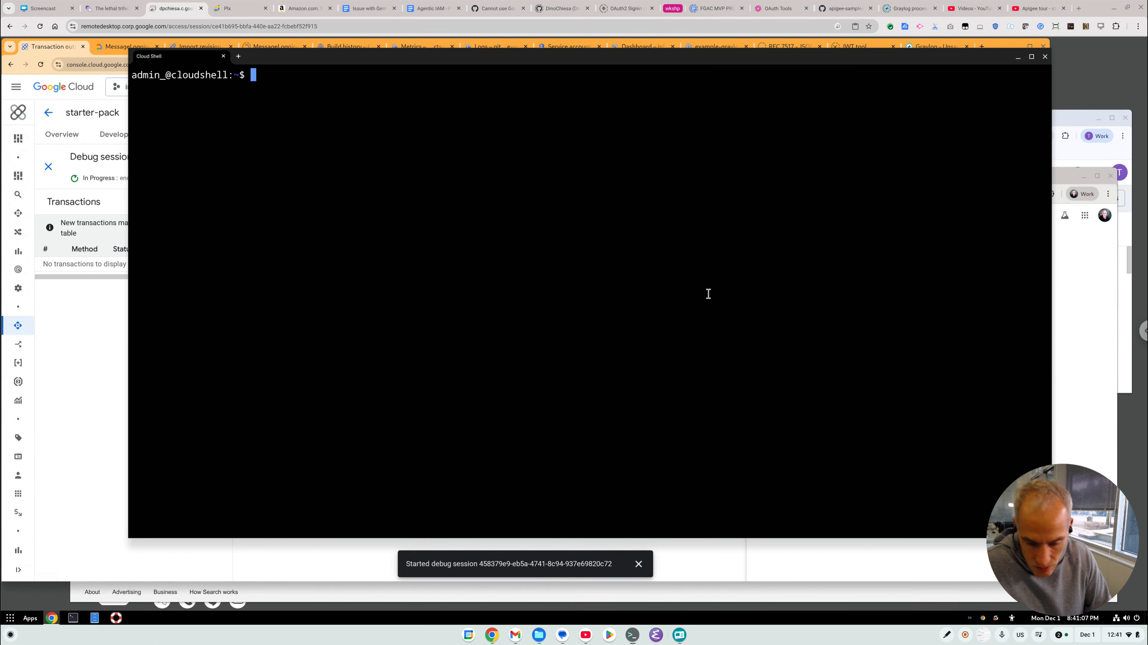
- Store a Google identity token in a shell variable by running TOKEN=$(gcloud auth print-identity-token)
text(TOK)
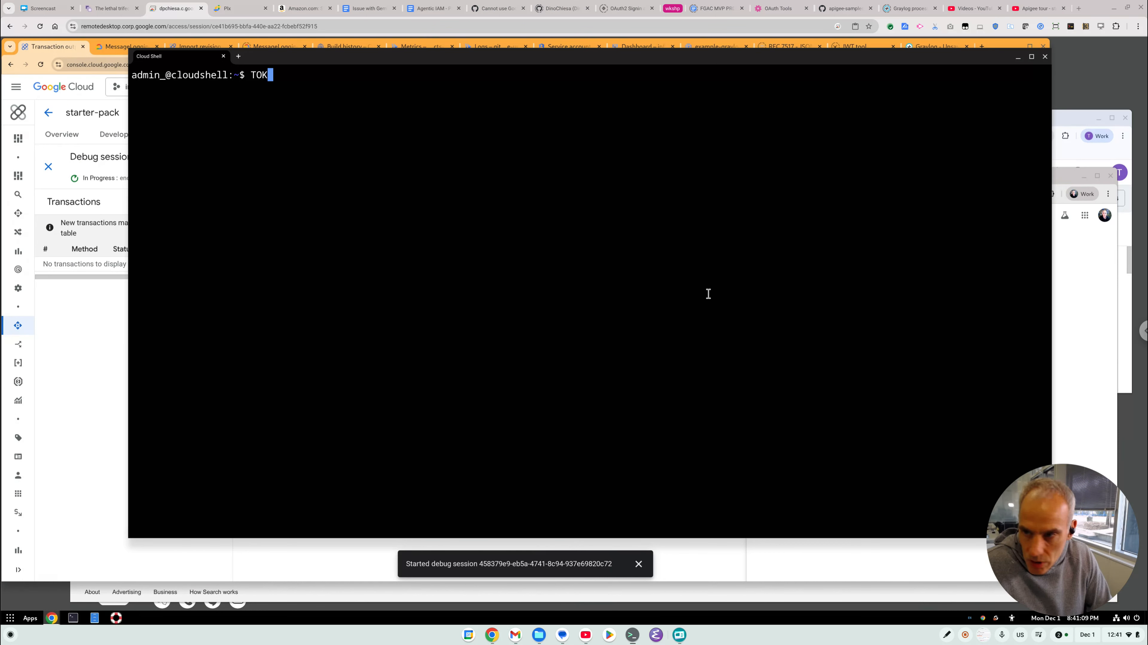
text(EN=$()
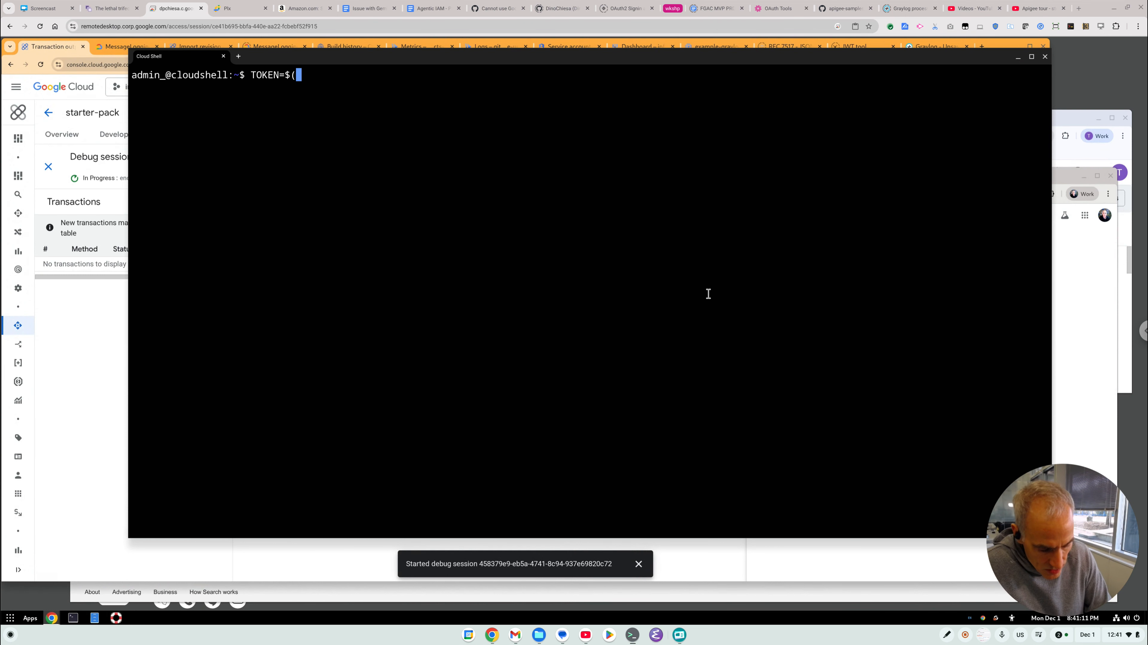
text(gcloud auth print)
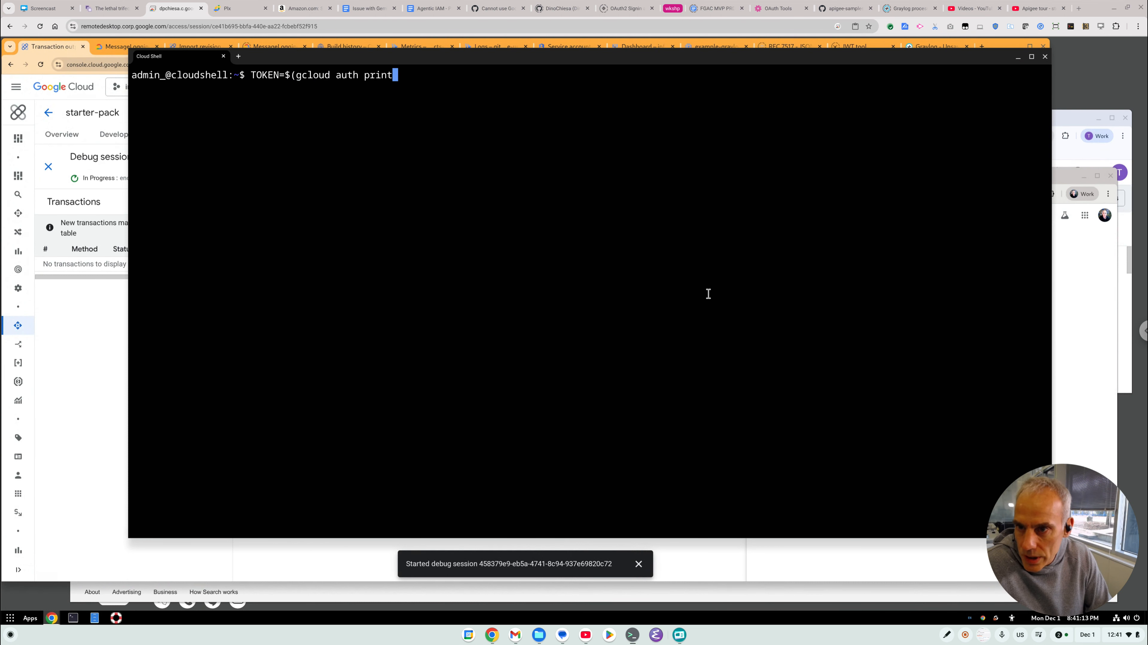
text(-identity-token))
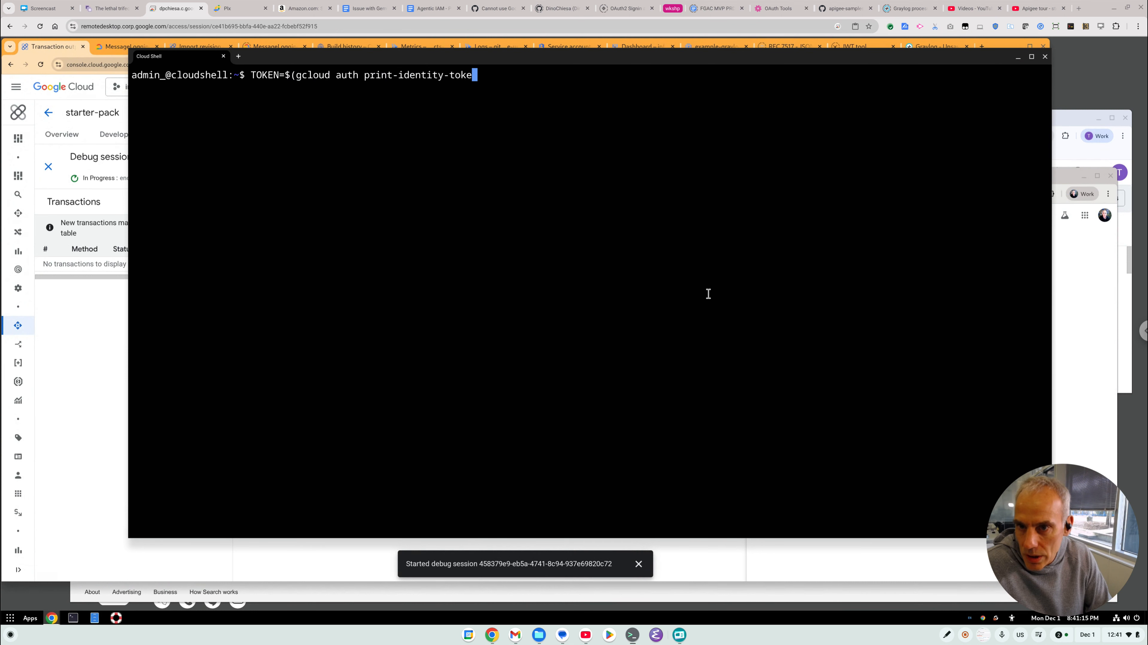
key(Return)
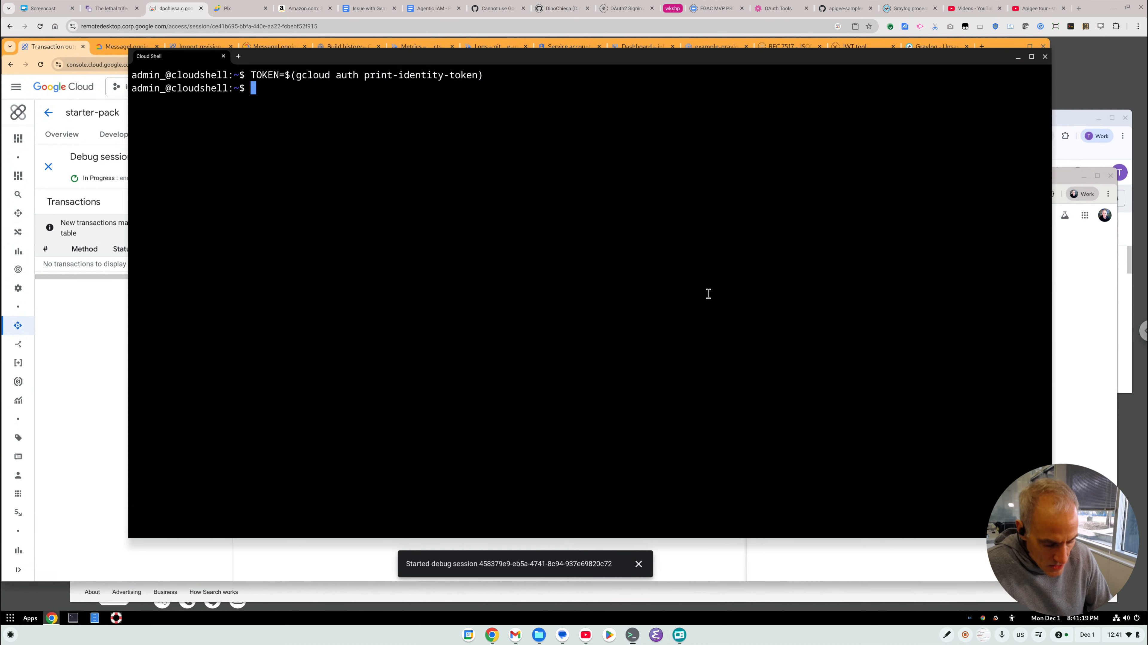
- Recall the earlier curl -i request for the ml-1 path from the shell history, without its watch -n 8 prefix
key(Return)
key(ctrl+r)
text(curl)
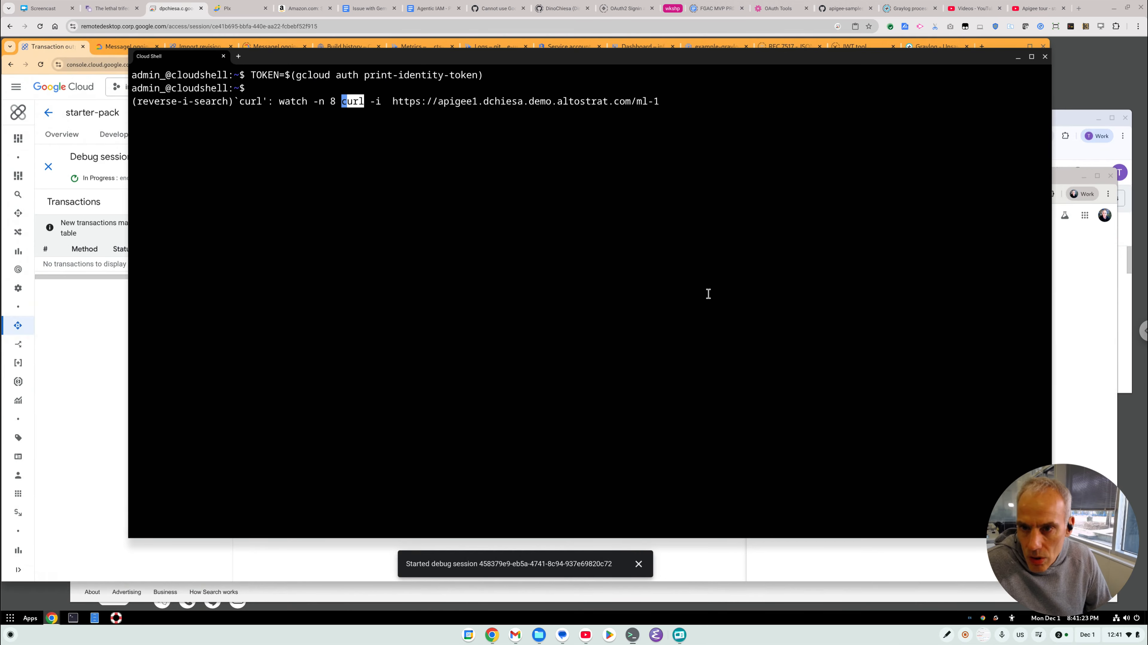
key(Right)
key(BackSpace)
key(BackSpace)
key(BackSpace)
key(BackSpace)
key(BackSpace)
key(BackSpace)
key(BackSpace)
key(BackSpace)
key(BackSpace)
key(BackSpace)
key(BackSpace)
key(ctrl+k)
text(clear)
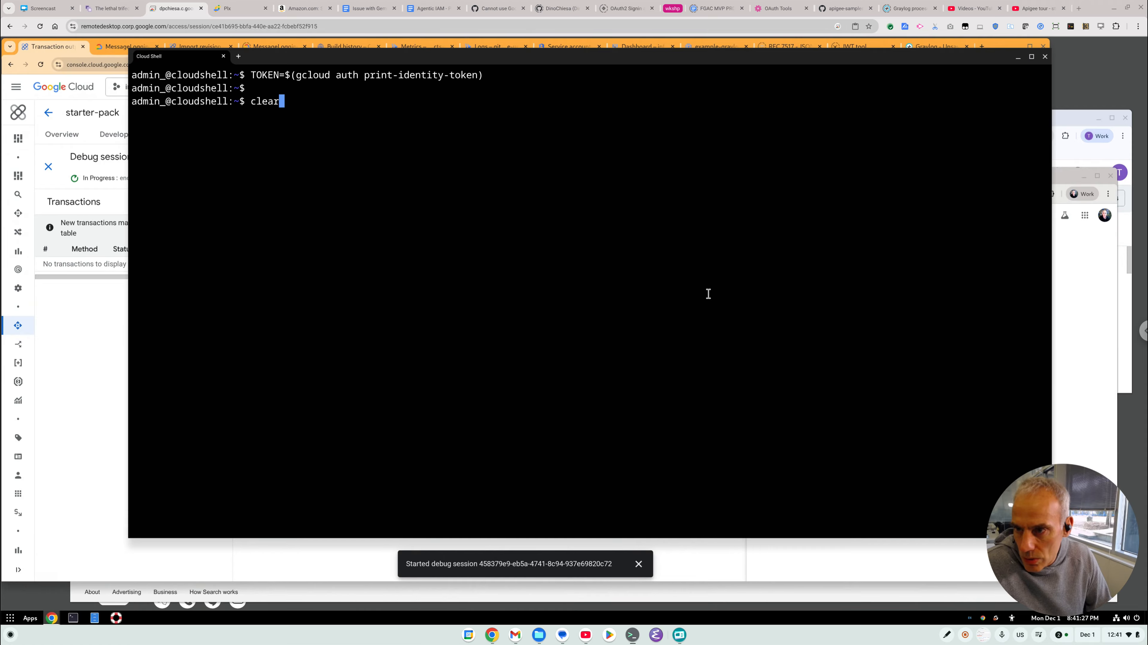
key(Up)
key(Up)
key(Up)
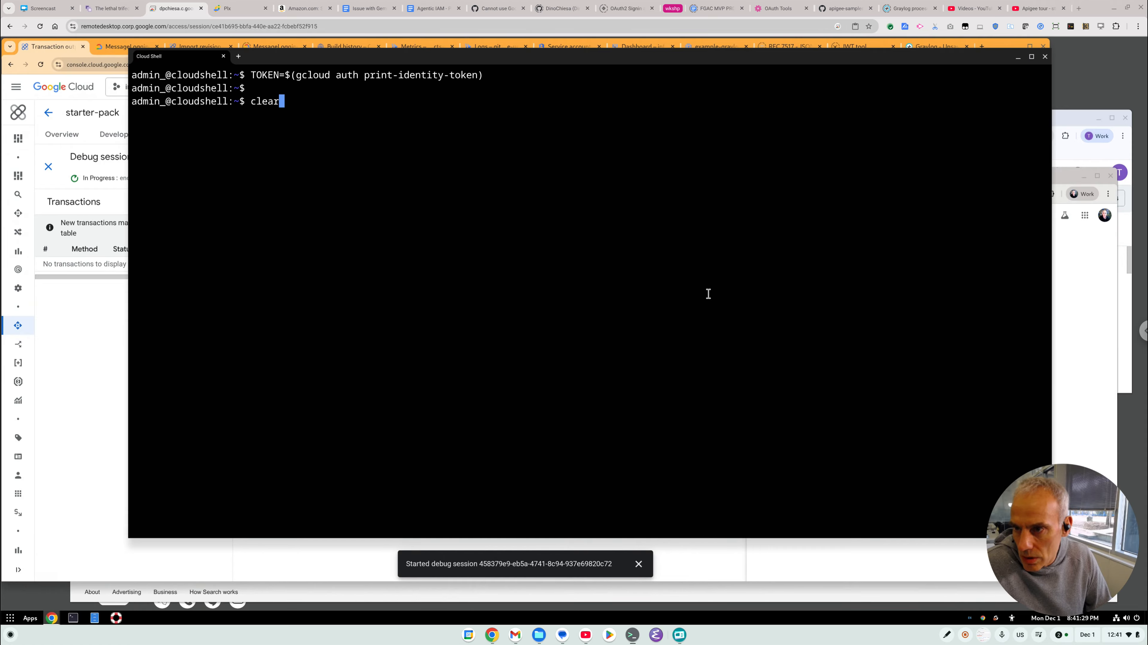
key(Left)
key(Left)
key(Left)
key(Left)
key(Left)
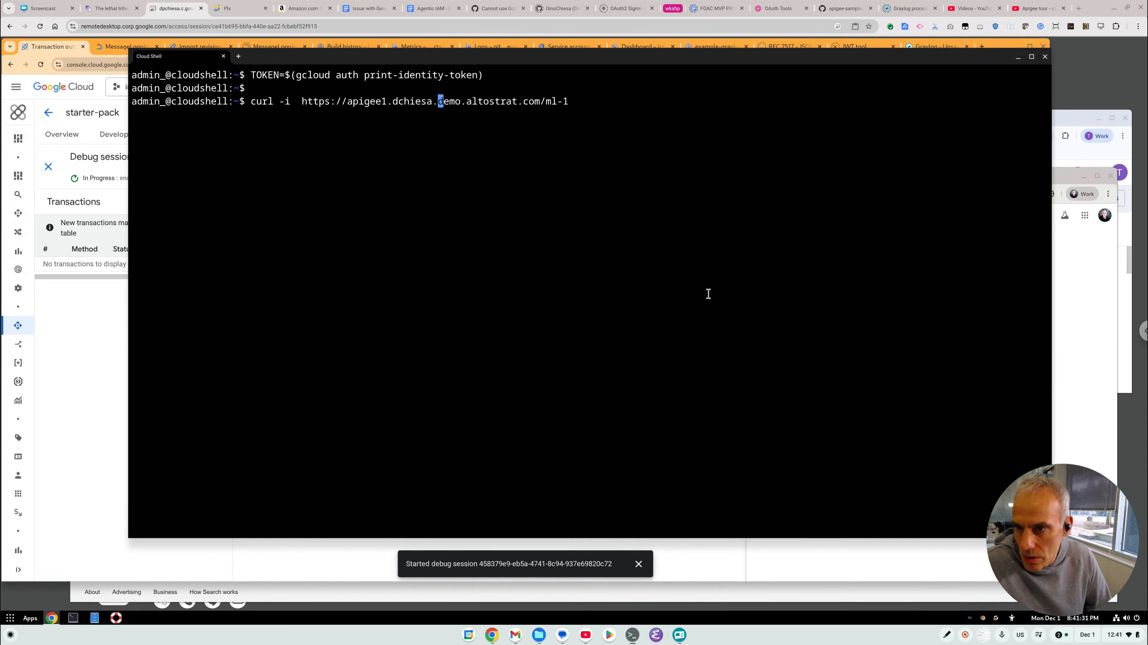
- Insert the header option -H "Authorization: Bearer $TOKEN" before the URL in the curl command
text(-H ")
text(Authorixat)
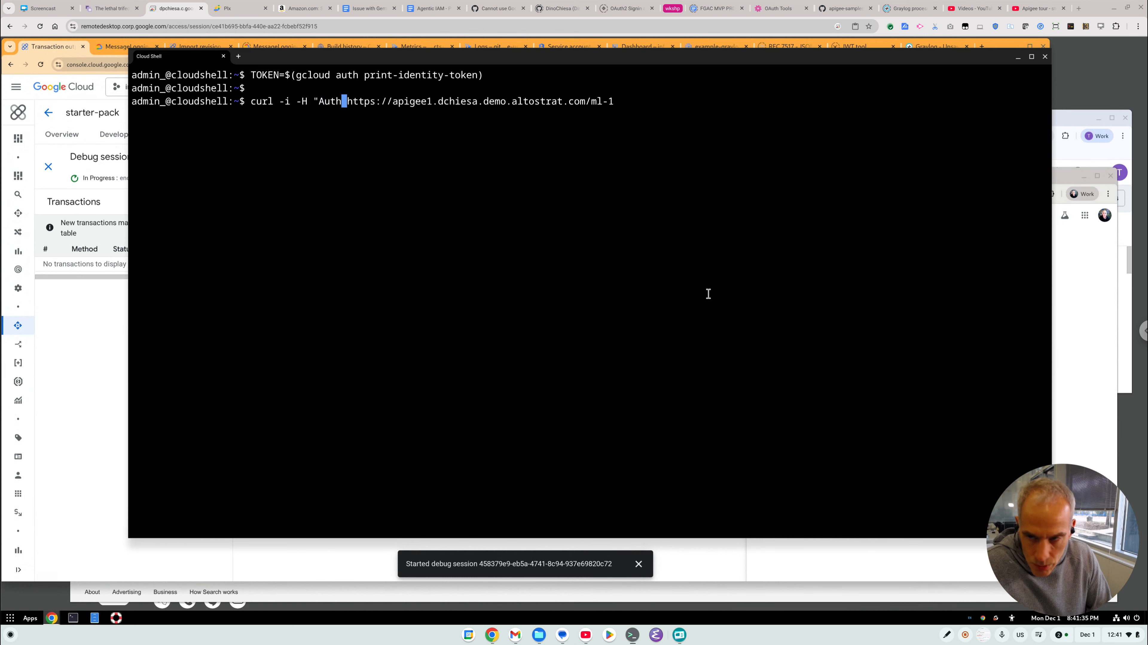
key(BackSpace)
key(BackSpace)
key(BackSpace)
text(zation: )
text(Bearer )
text($TOKEN")
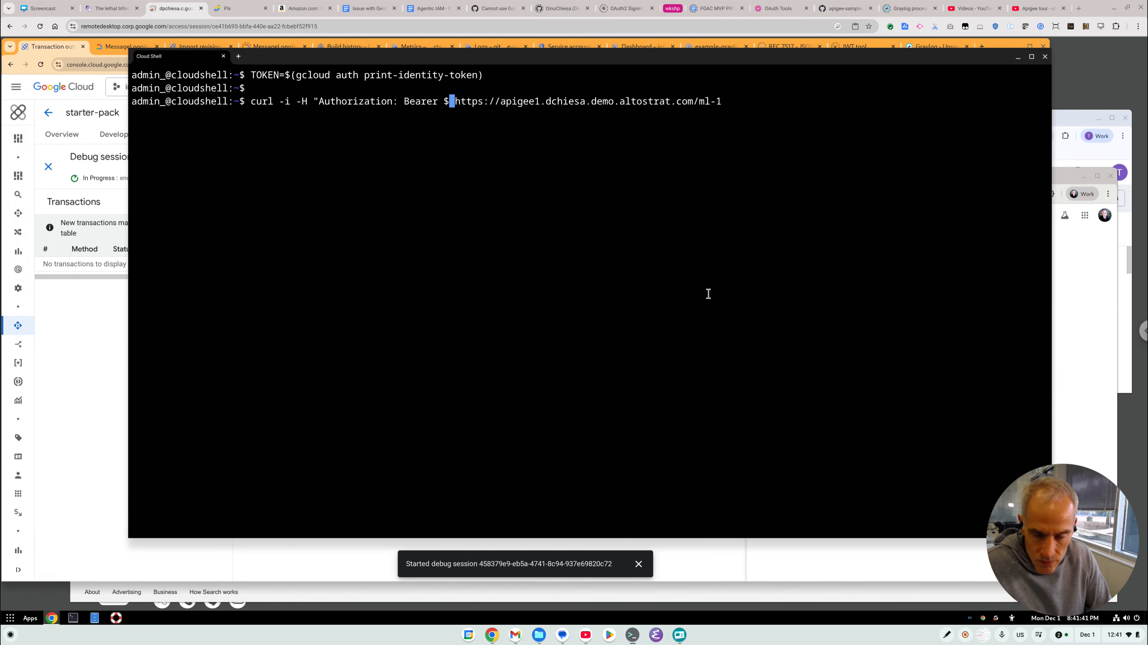
- Replace the URL path ml-1 with starter-pack, run the curl request and check the error code and claim in its response
key(Right)
key(Right)
key(Right)
key(Right)
key(Right)
key(Right)
key(Right)
key(Right)
key(Right)
key(Right)
key(Right)
key(Right)
key(Right)
key(Right)
key(Right)
key(Right)
key(Right)
key(Right)
key(Right)
key(Right)
key(Right)
key(Right)
key(Right)
key(Right)
key(Right)
key(Right)
key(Right)
key(Right)
key(Right)
key(Right)
key(Right)
key(Right)
key(Right)
key(Right)
key(BackSpace)
text(starter-pack)
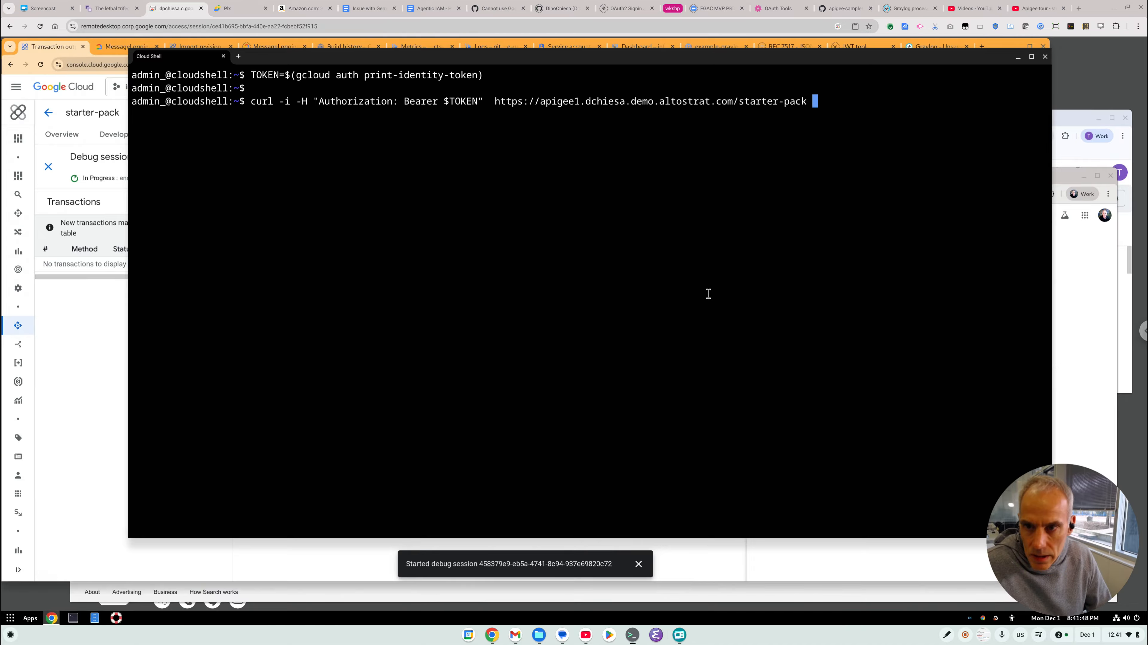
key(Return)
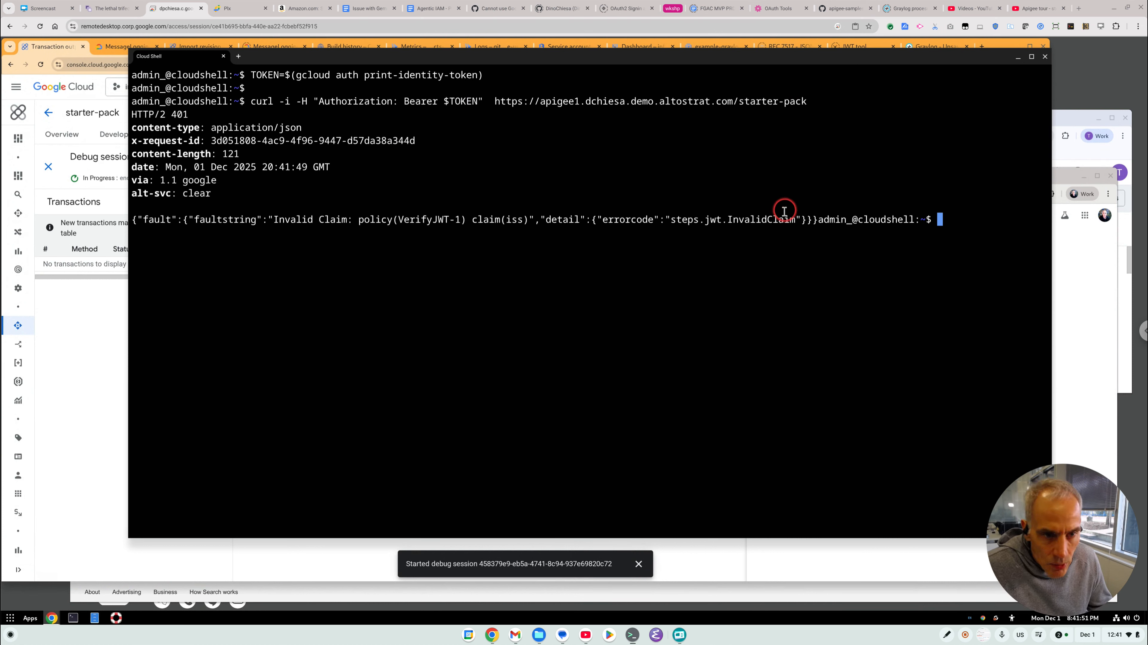
double_click(779, 219)
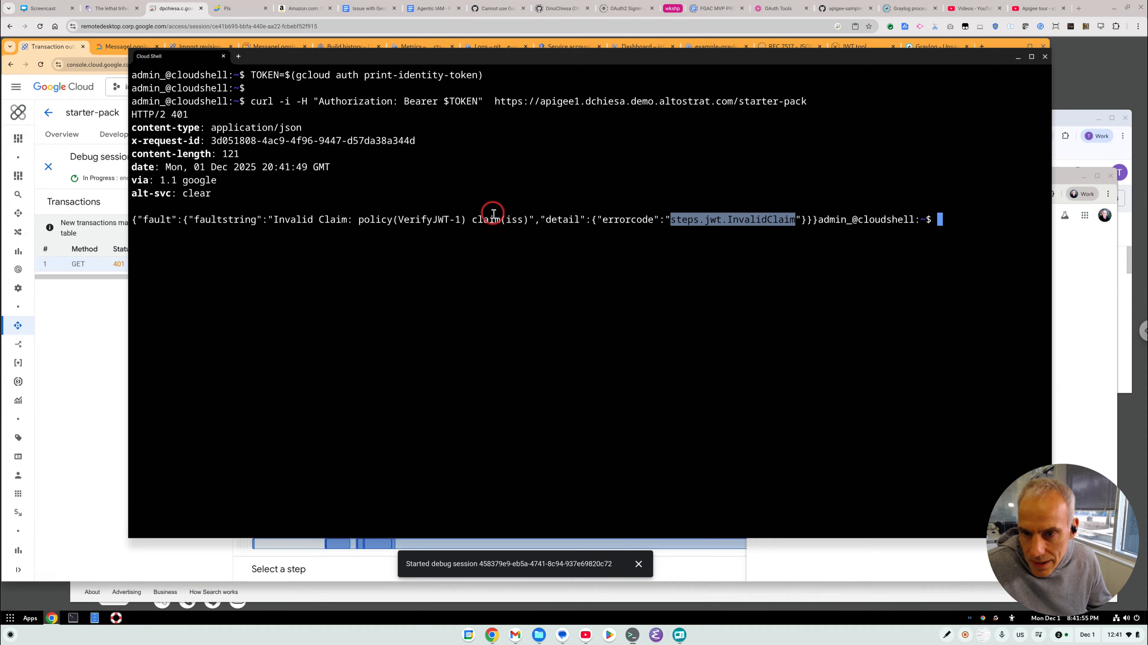
double_click(515, 219)
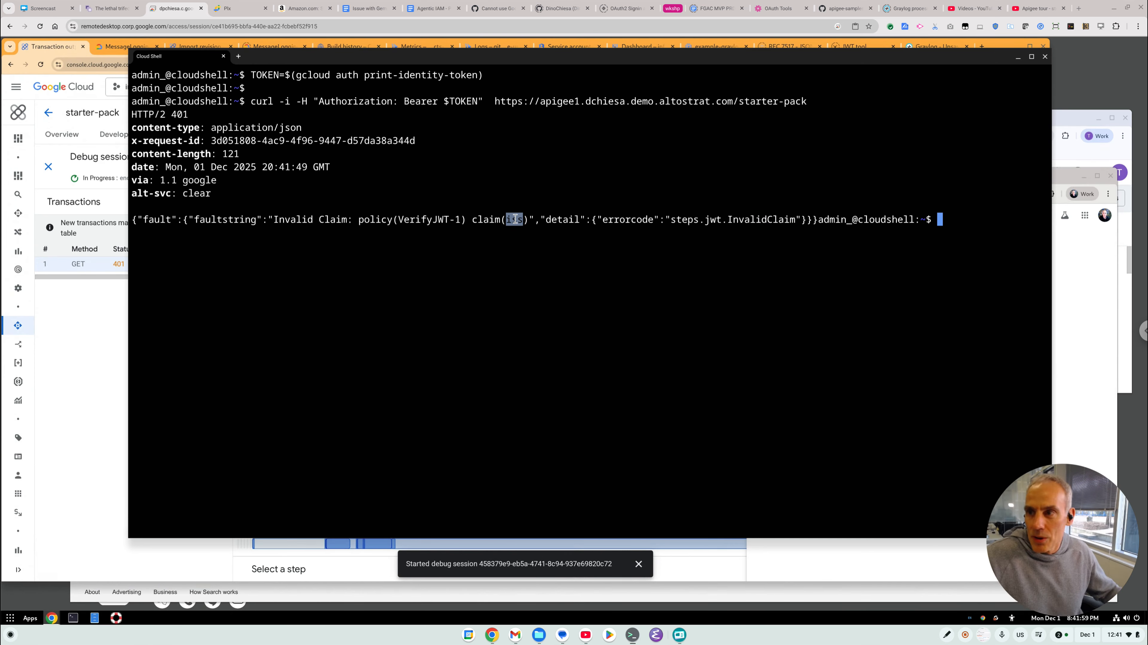
- Leave the debug session and open the VerifyJWT-1 policy in the starter-pack proxy's development view
click(171, 122)
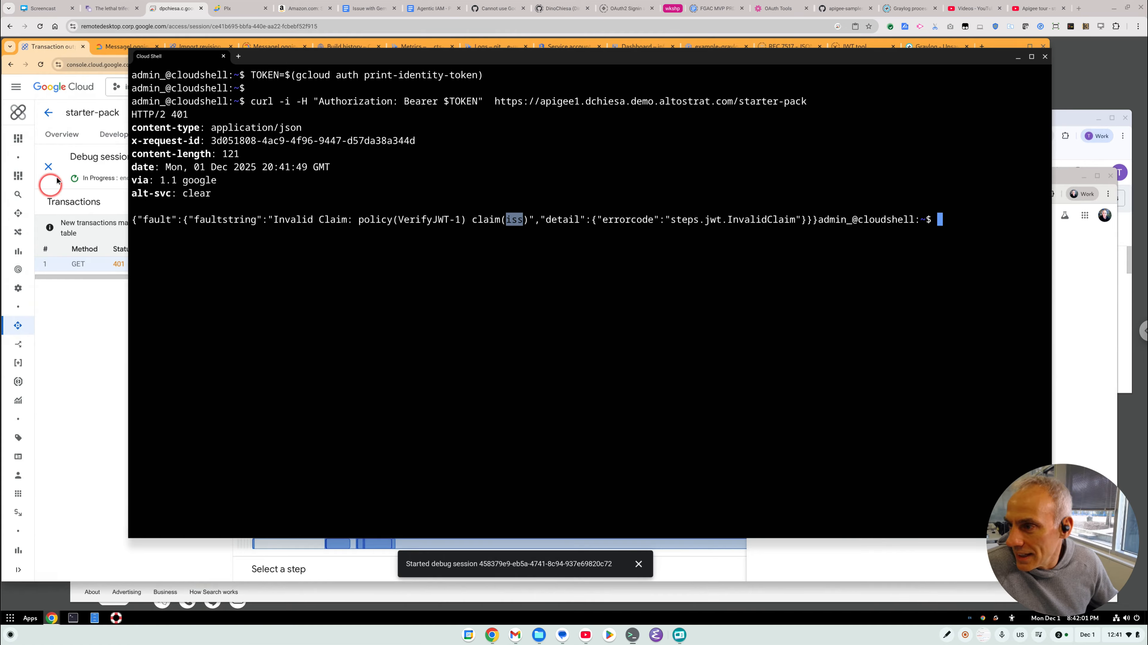
click(49, 167)
click(48, 167)
click(223, 220)
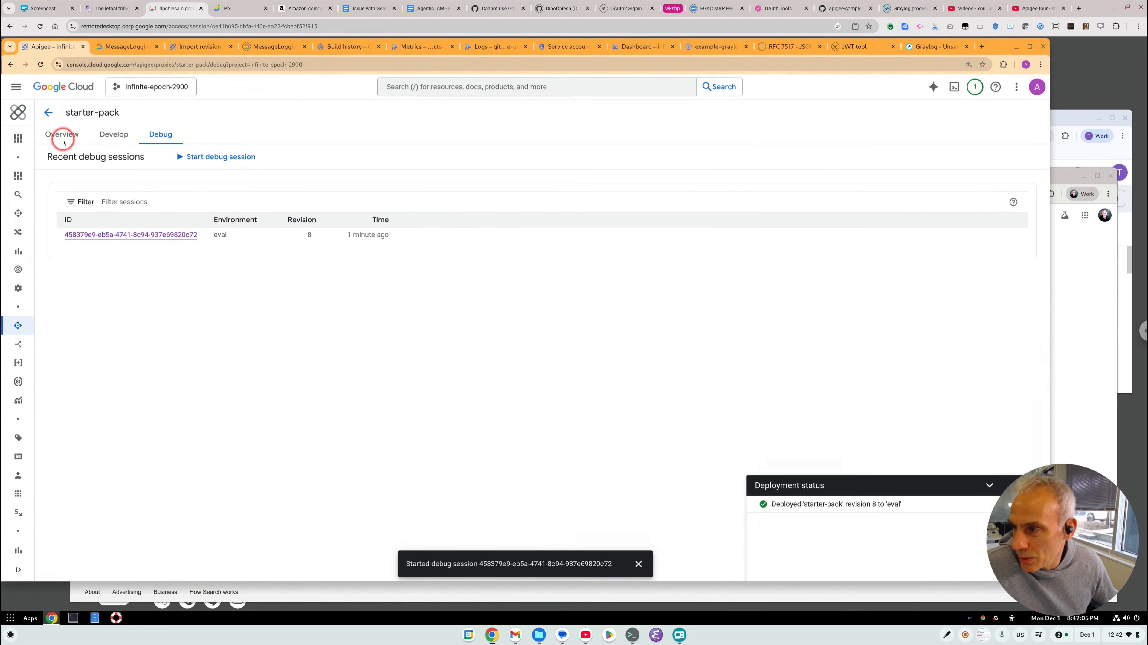
click(114, 134)
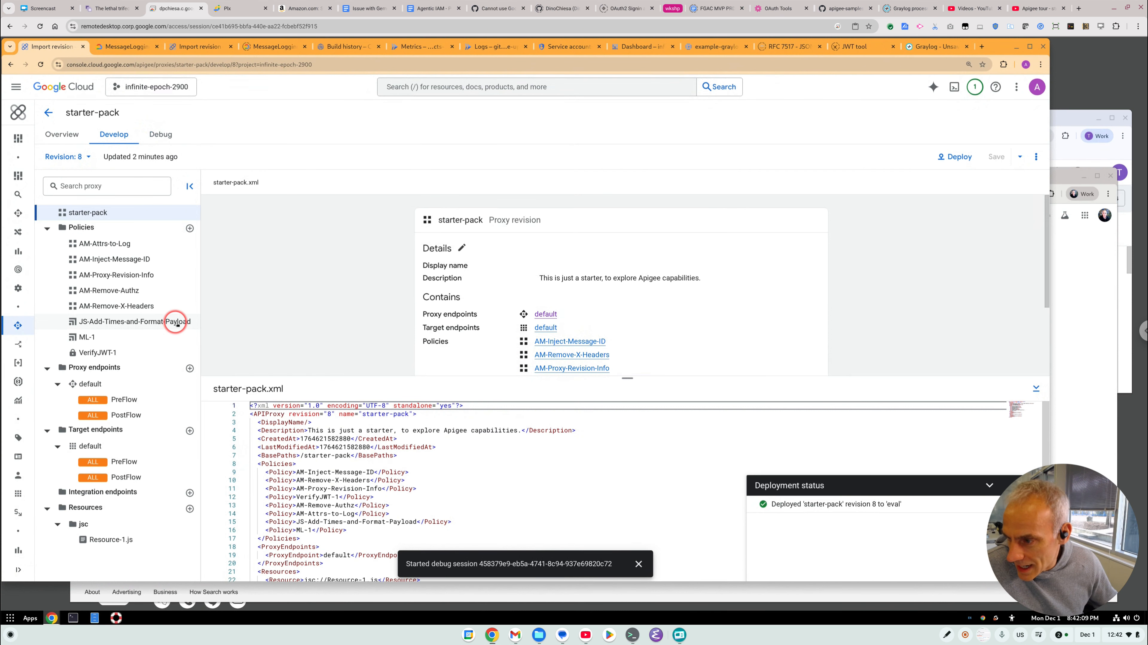
click(116, 351)
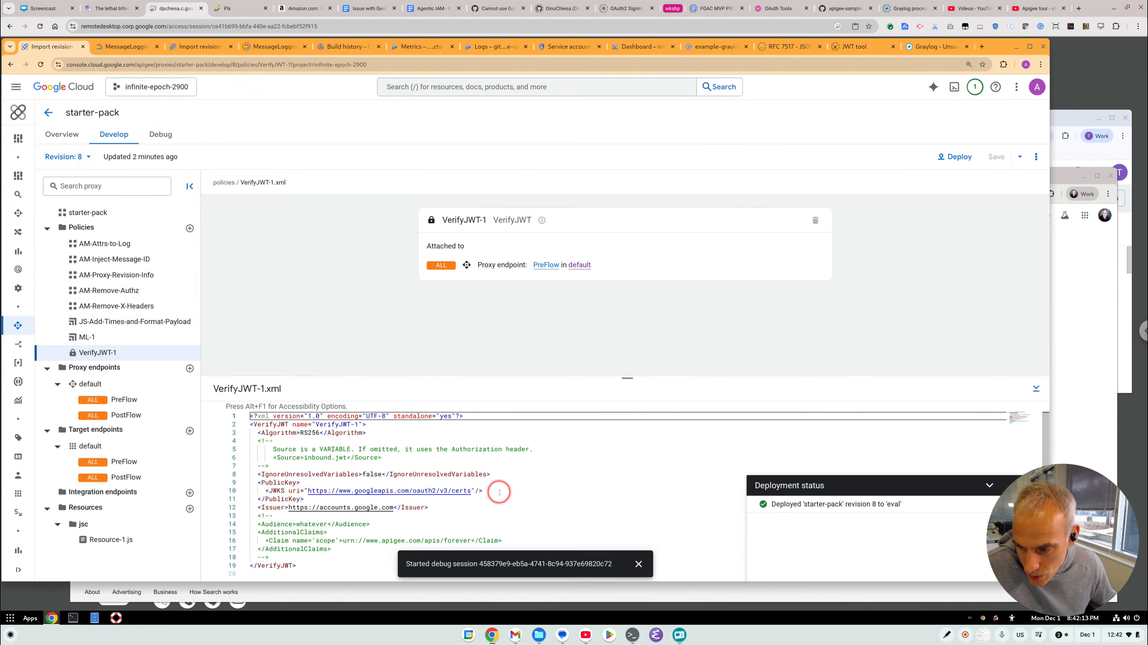
scroll(500, 492, down, 1)
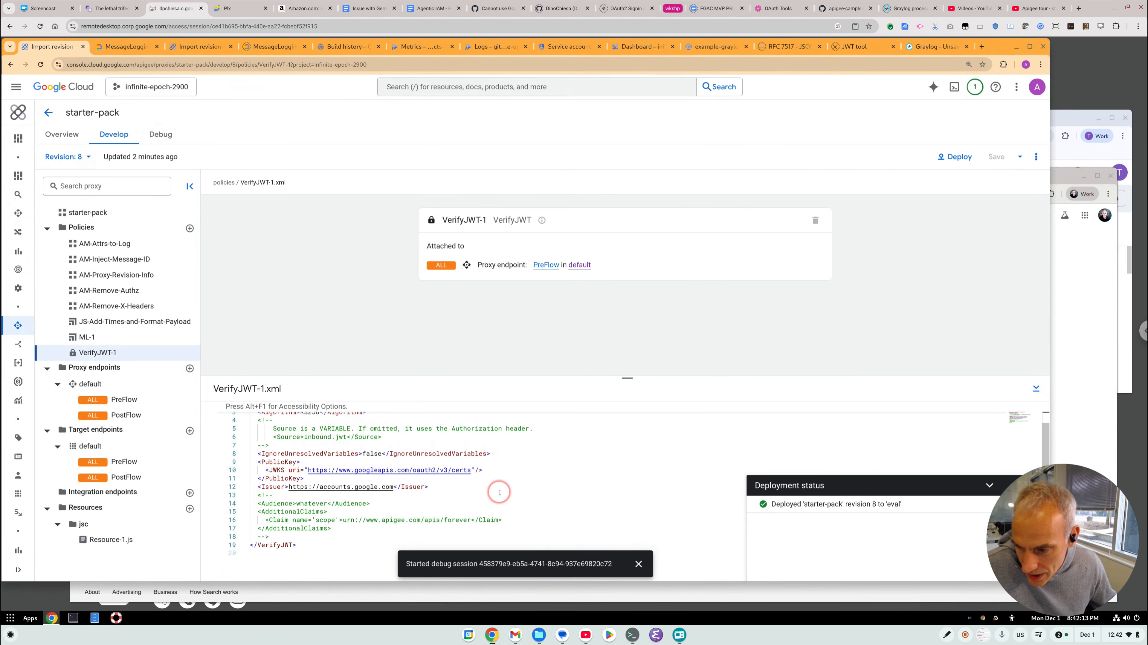
click(320, 486)
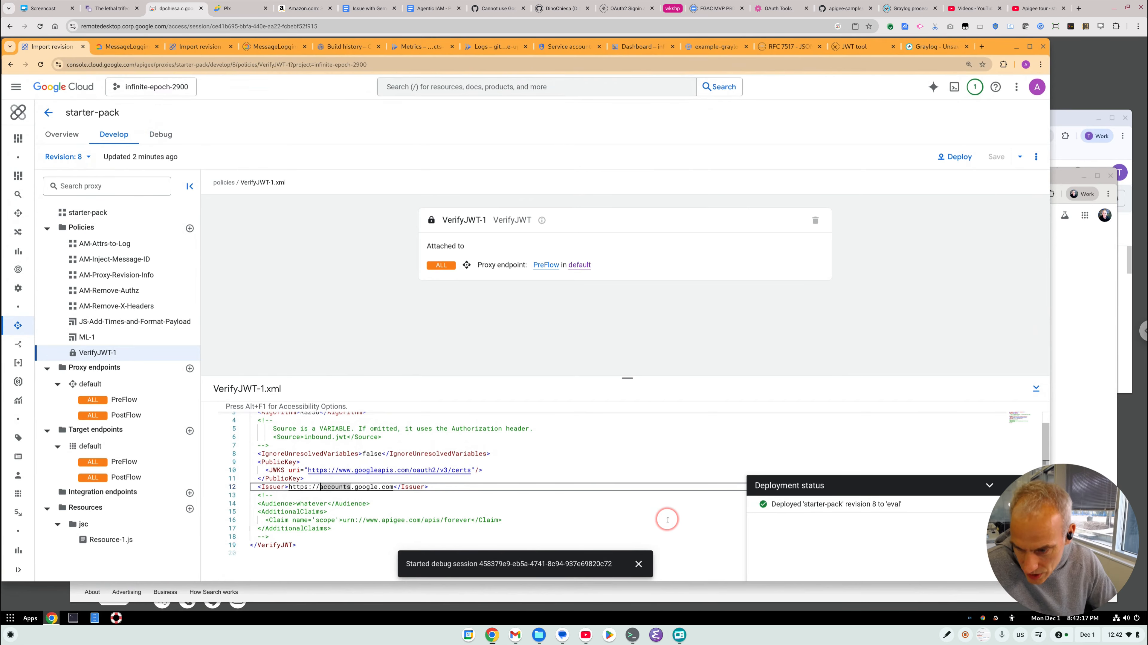
key(ctrl+l)
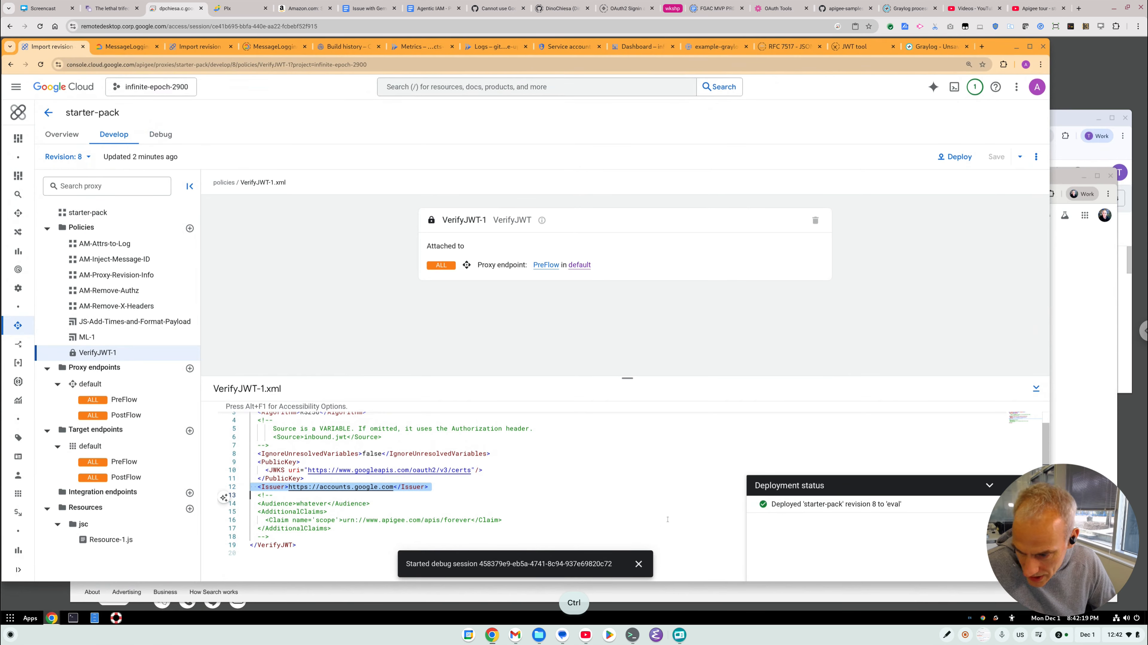
text(<Issuer>https://accounts.google.com</Issuer>)
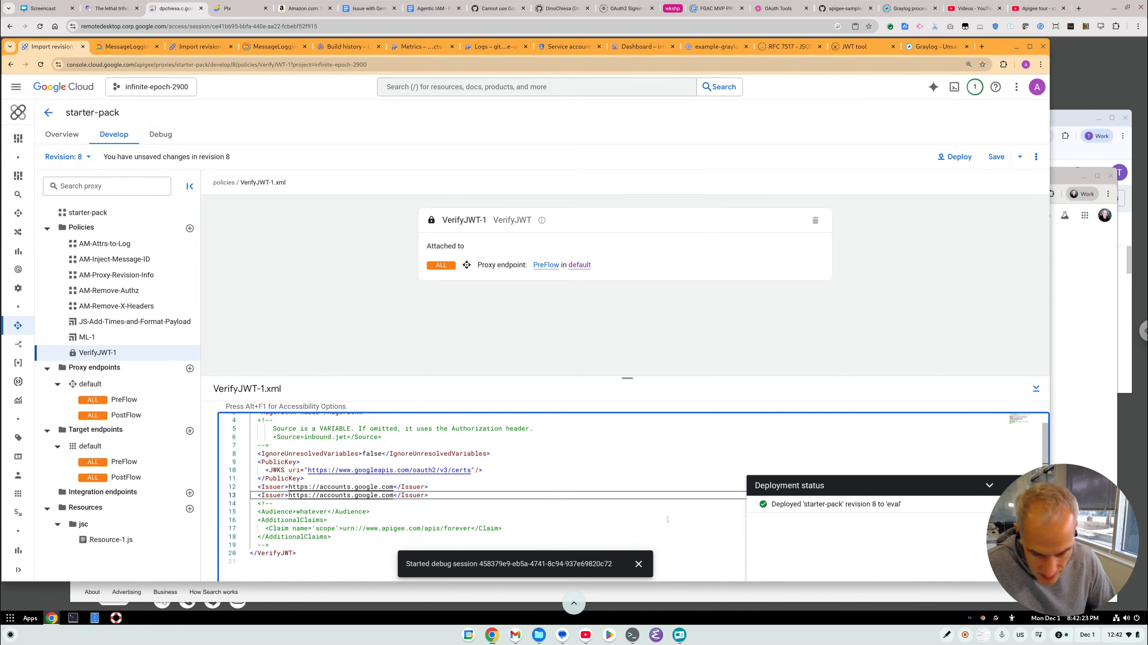
- Enclose the second Issuer line in an XML comment on separate lines, leaving the first Issuer line active
key(Up)
key(ctrl+Left)
key(Right)
key(Right)
key(Right)
key(Right)
key(Right)
key(Right)
key(Right)
key(Right)
key(Right)
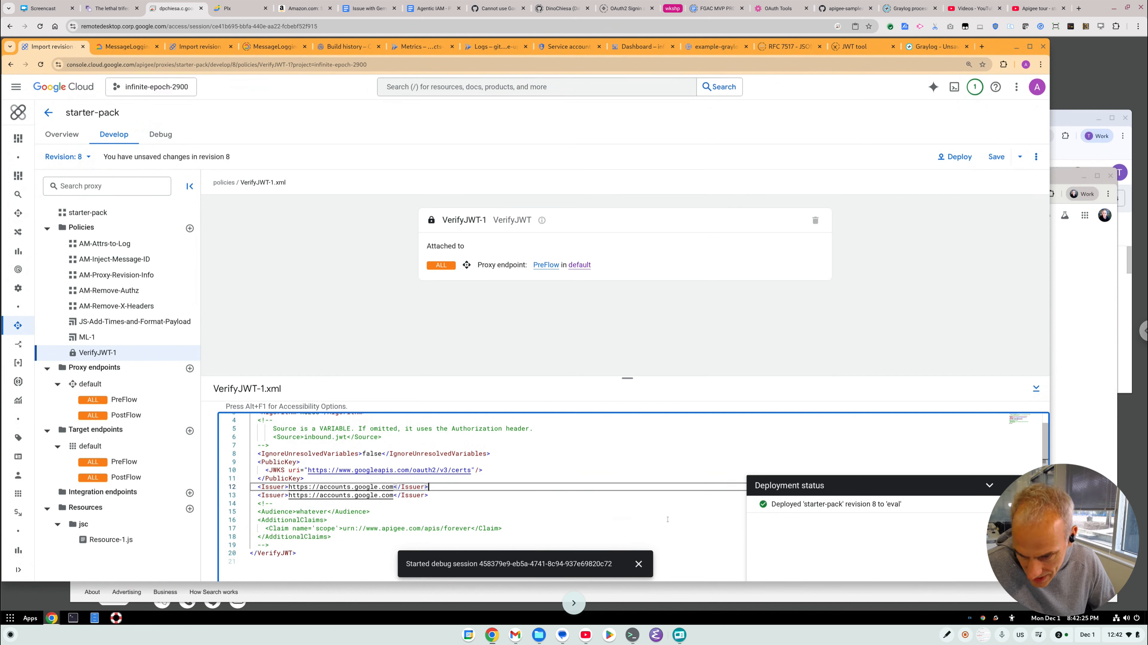
key(Return)
text(<!-->)
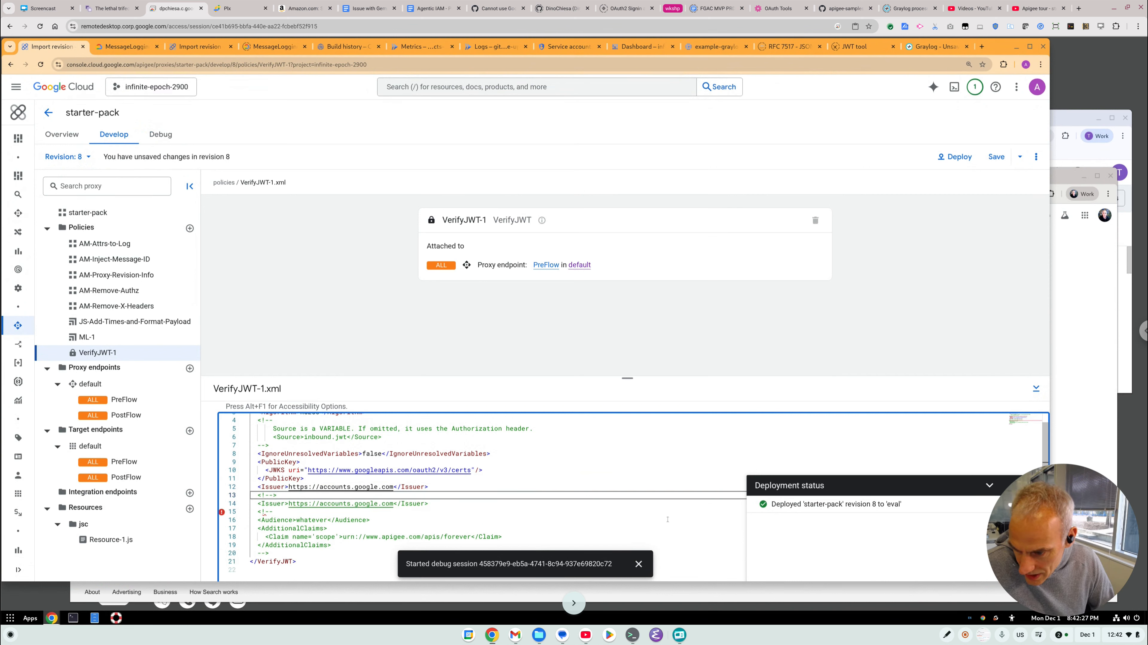
key(Down)
key(ctrl+Right)
key(ctrl+Right)
key(ctrl+Right)
key(ctrl+Right)
key(ctrl+Right)
key(ctrl+Right)
key(ctrl+Right)
key(ctrl+Right)
key(ctrl+Right)
key(ctrl+Right)
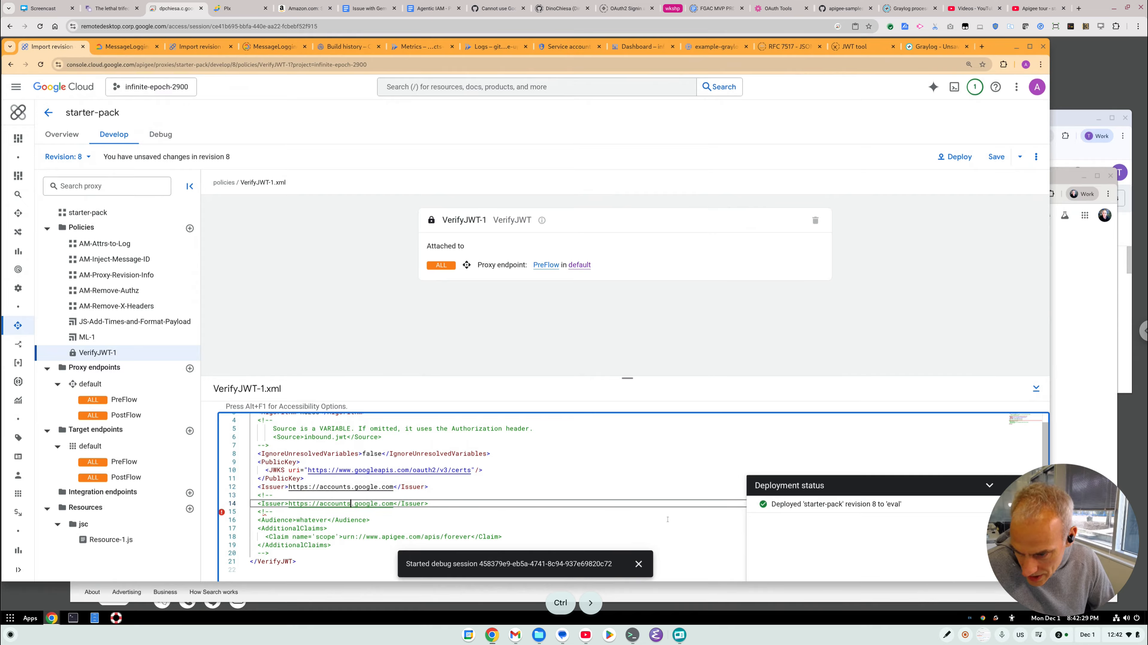
key(End)
key(Return)
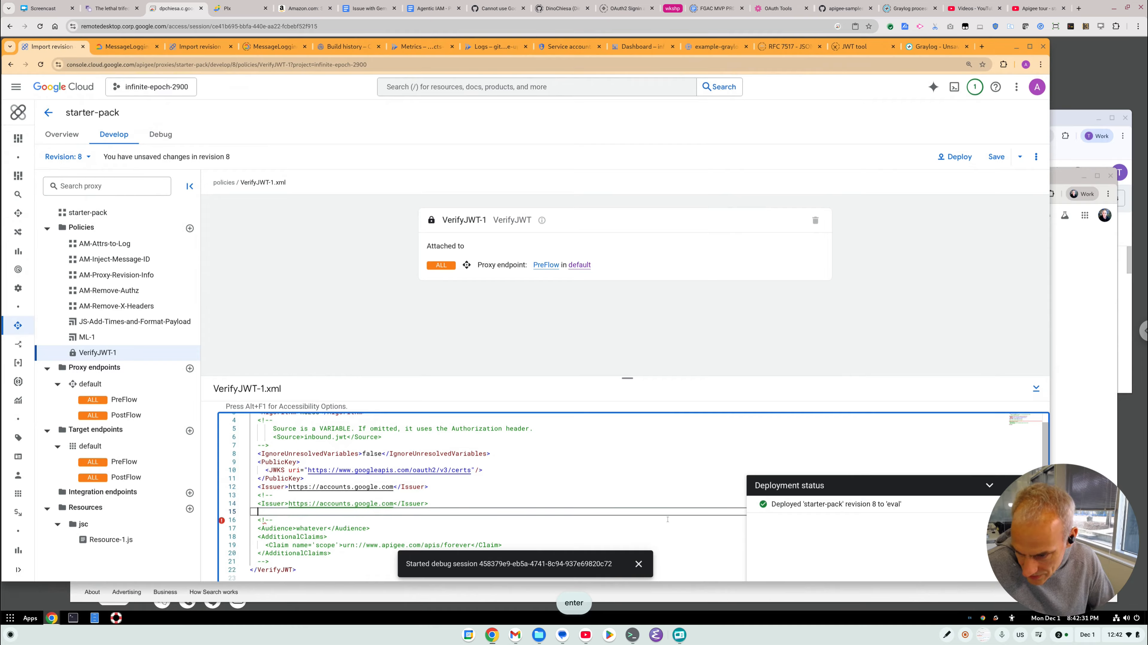
key(Up)
key(Up)
key(Up)
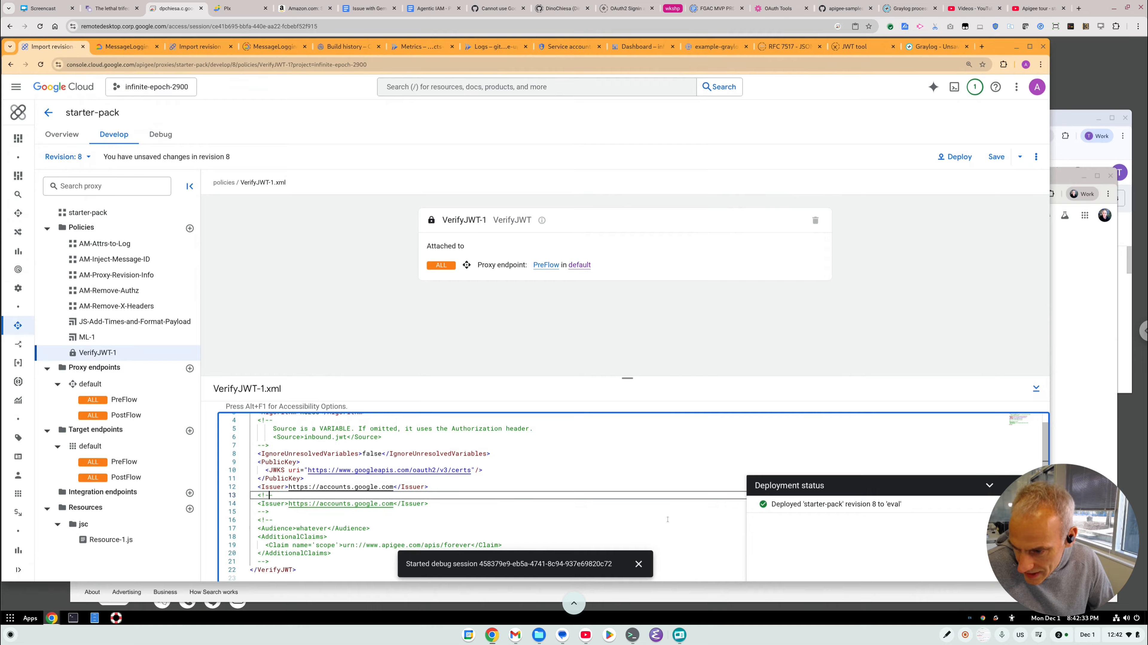
key(ctrl+Right)
key(ctrl+Right)
key(BackSpace)
key(BackSpace)
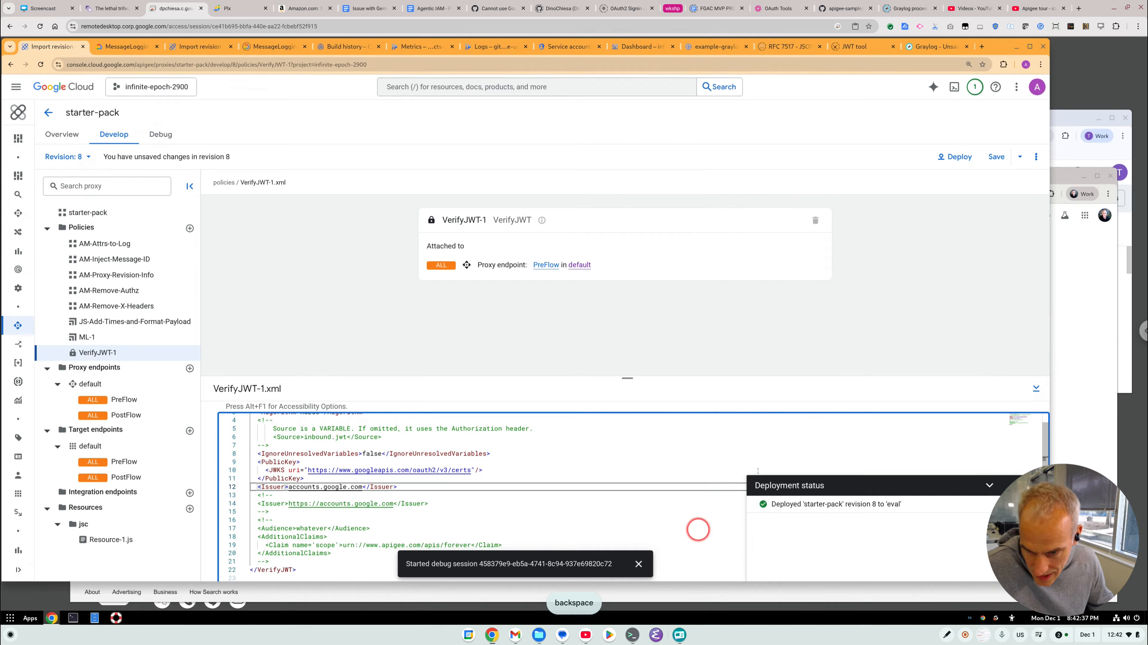
- Dismiss the debug session notification and save the starter-pack changes as a new revision
click(638, 564)
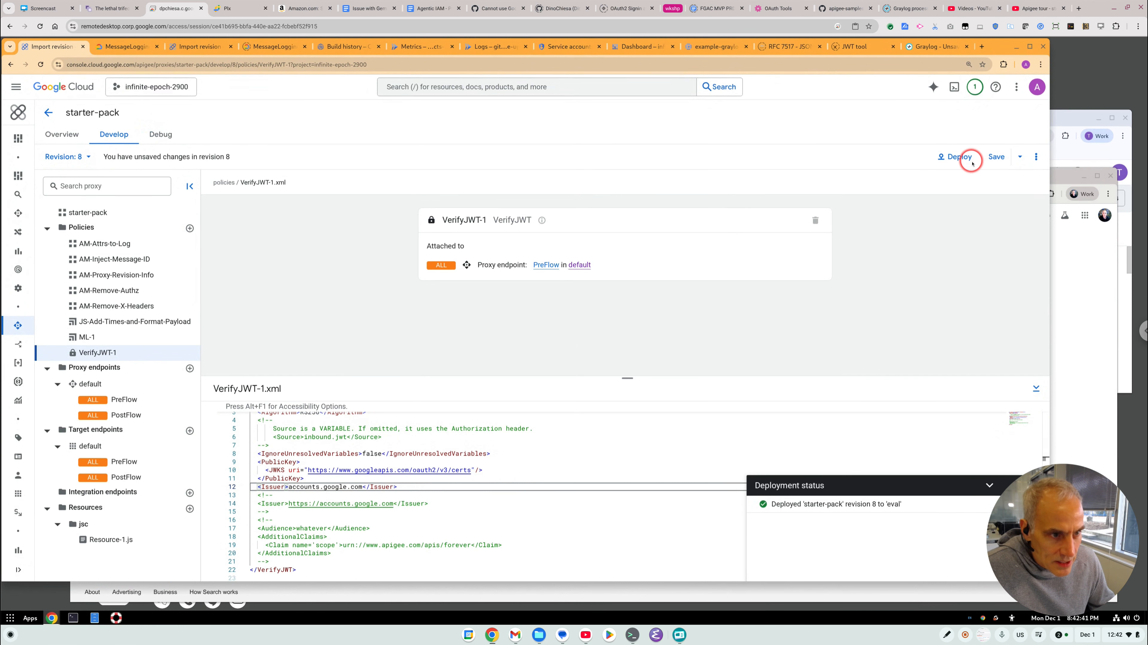
click(995, 157)
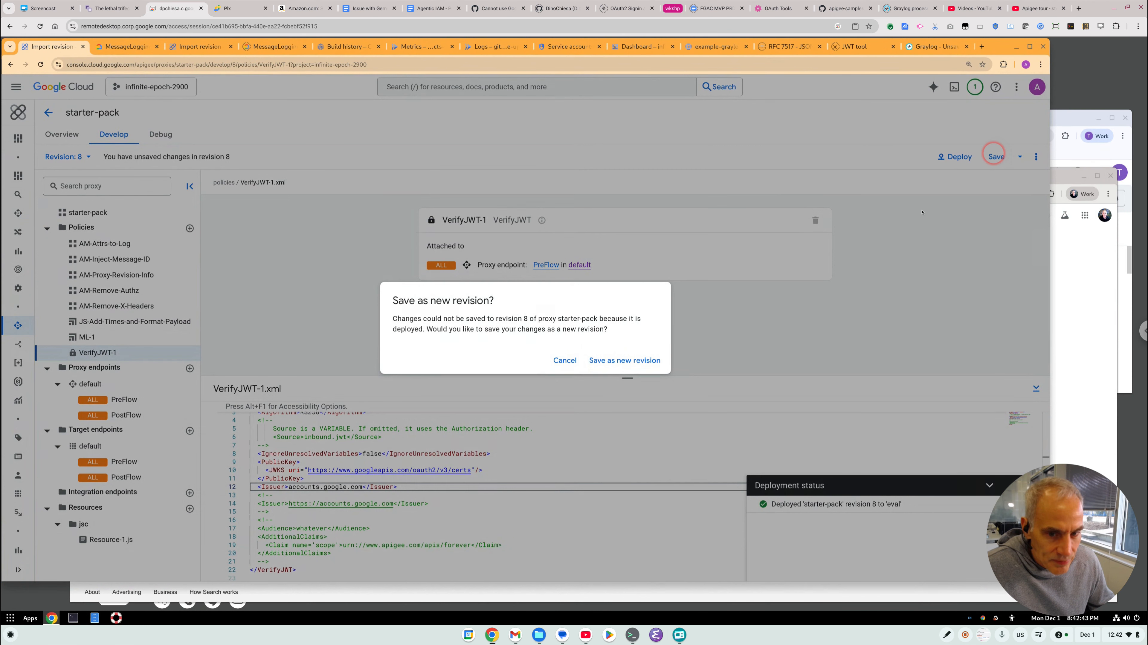
click(651, 360)
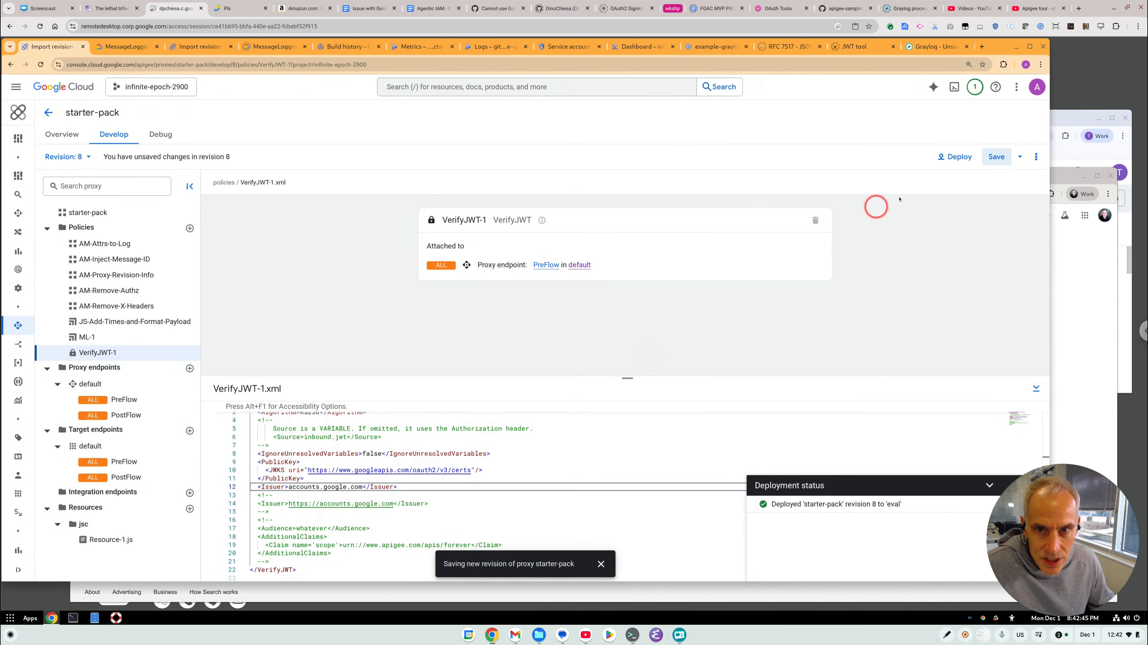
- Deploy starter-pack revision 9 to the eval environment using the cloud-logger-example-sa service account copied from the service accounts list
click(957, 157)
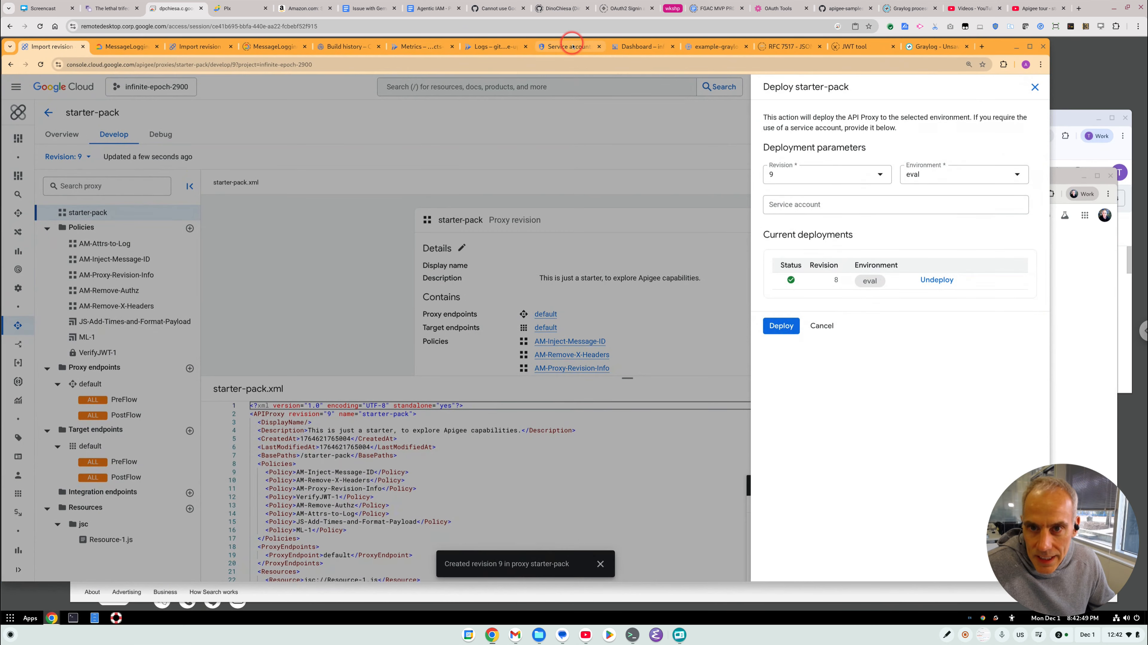
click(572, 48)
click(188, 498)
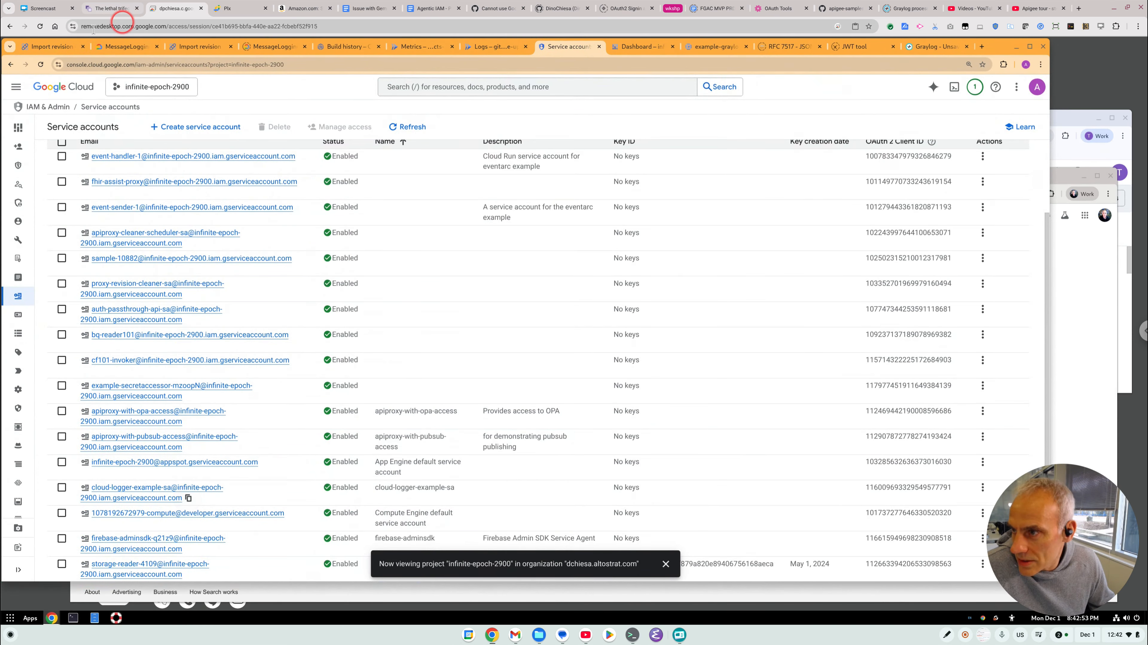
click(53, 47)
click(814, 204)
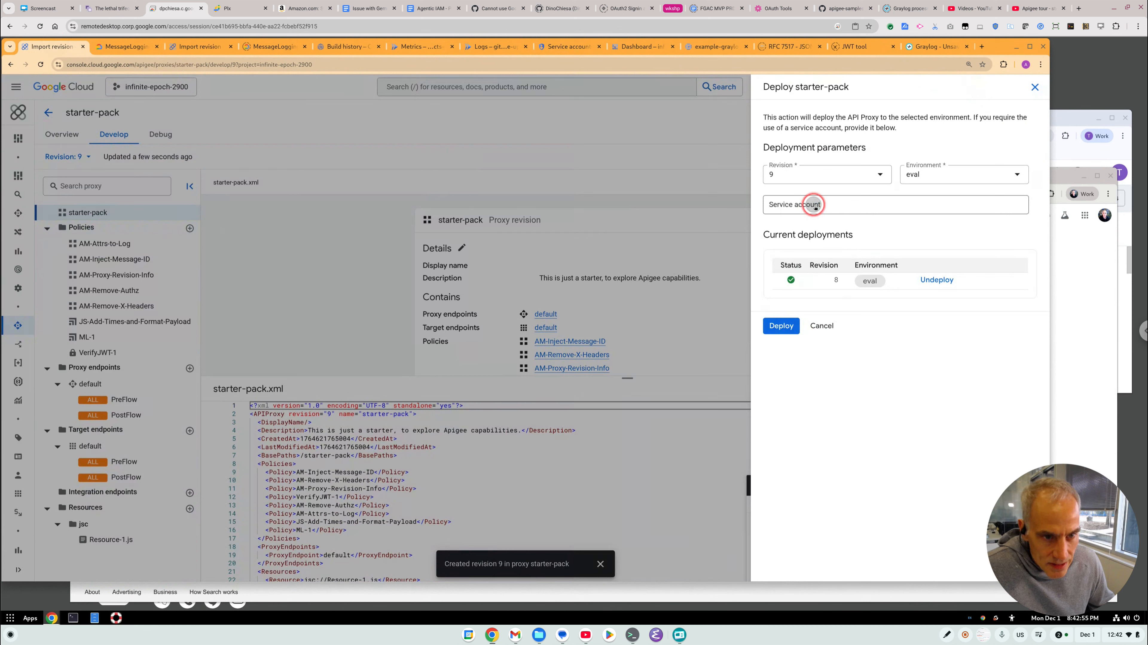
key(ctrl+v)
click(785, 326)
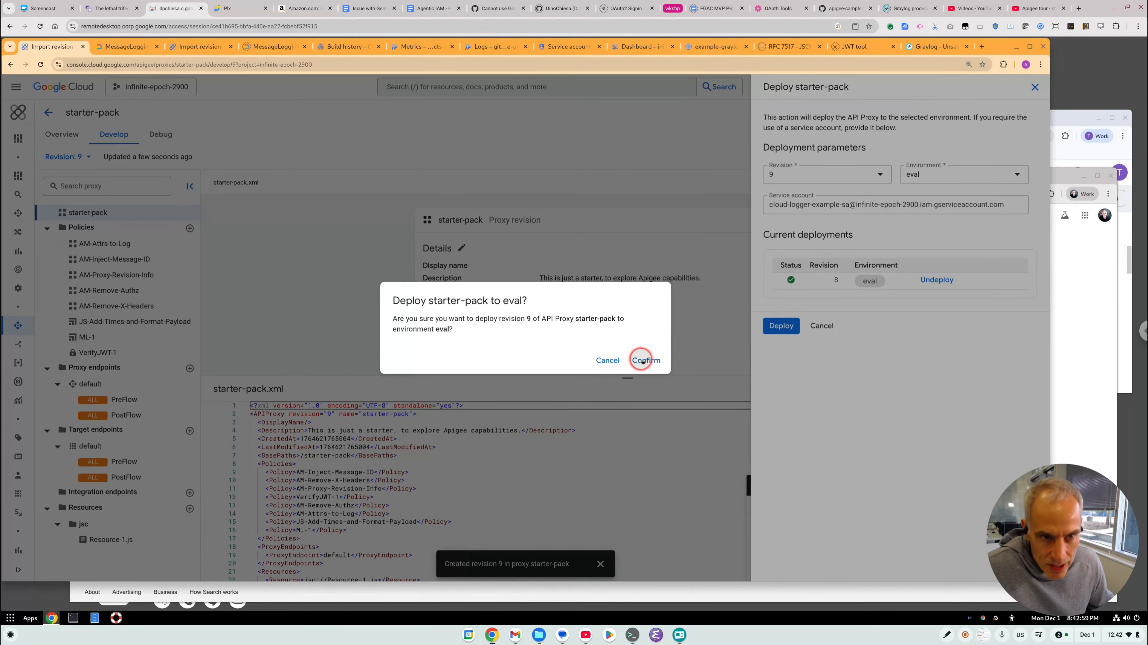
click(643, 361)
- Switch to the Cloud Shell terminal, print the stored token with echo $TOKEN and select the entire printed token
key(alt+Tab)
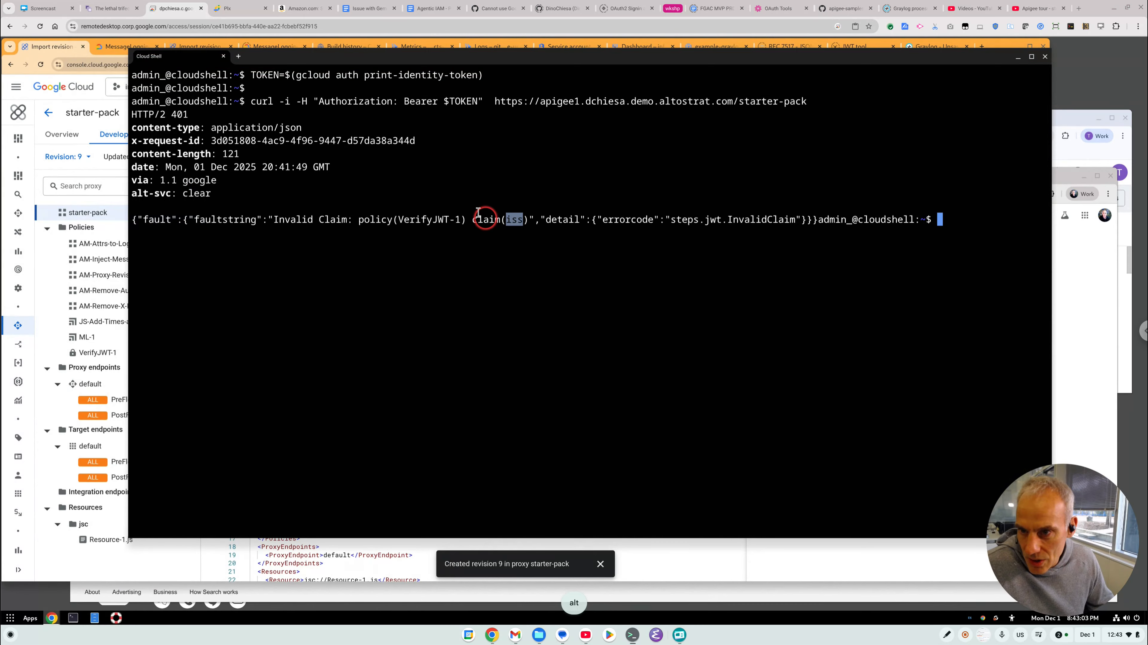
key(ctrl+c)
key(ctrl+c)
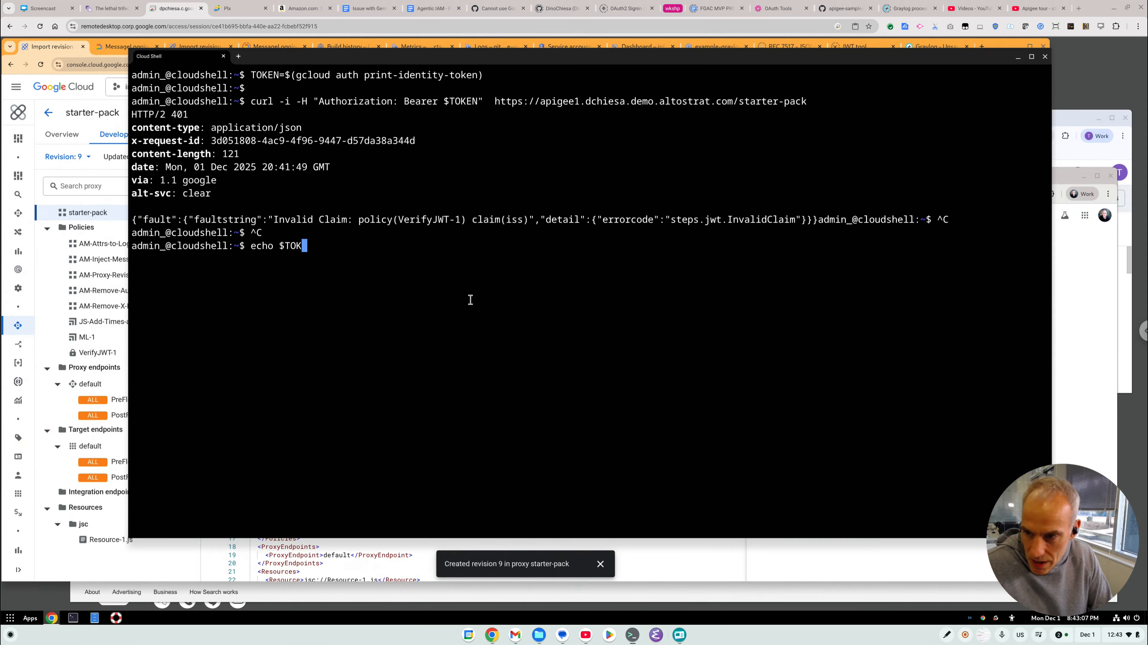
key(Return)
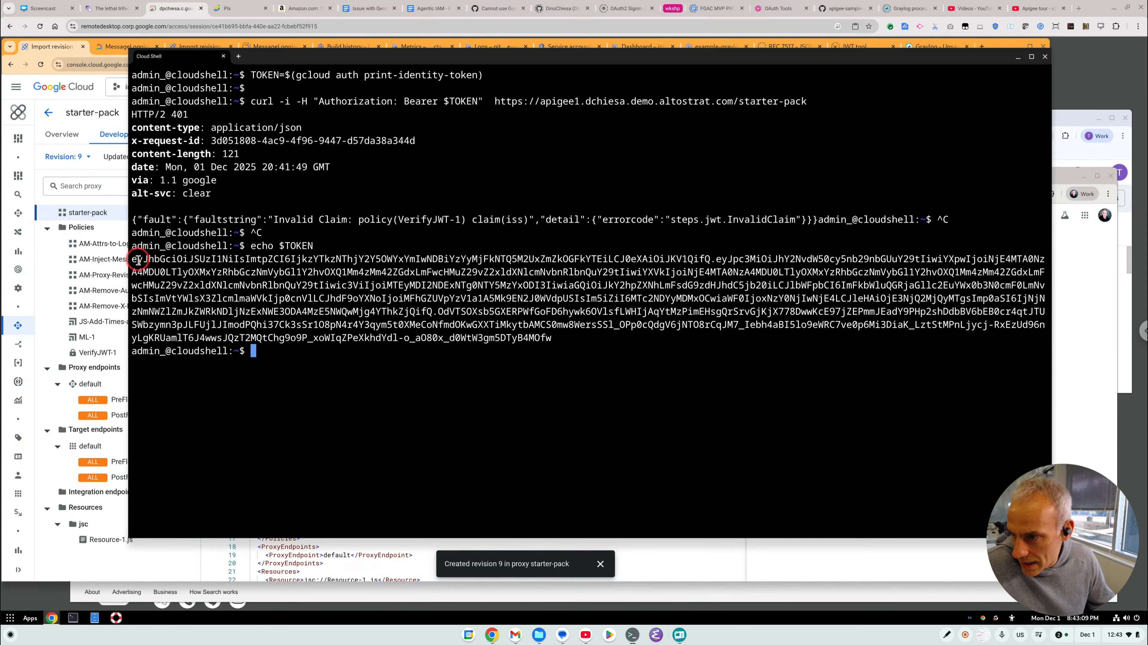
drag(133, 260, 558, 337)
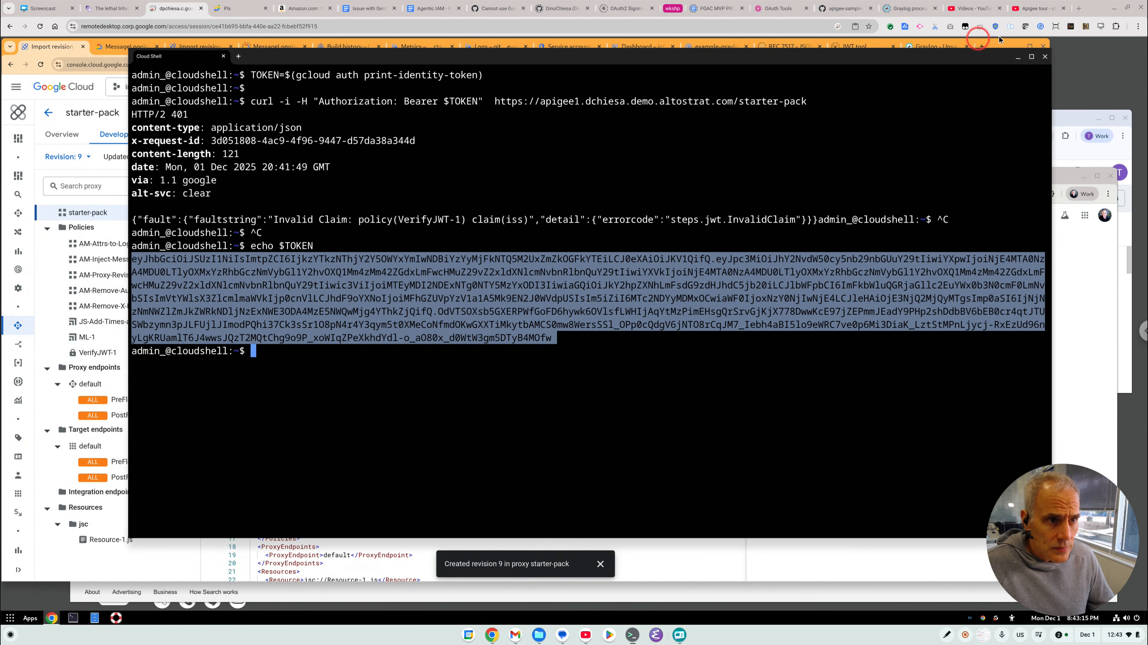
- Switch to the JWT tool, replace the encoded token with the copied identity token, and highlight the iss value in the decoded payload
click(853, 47)
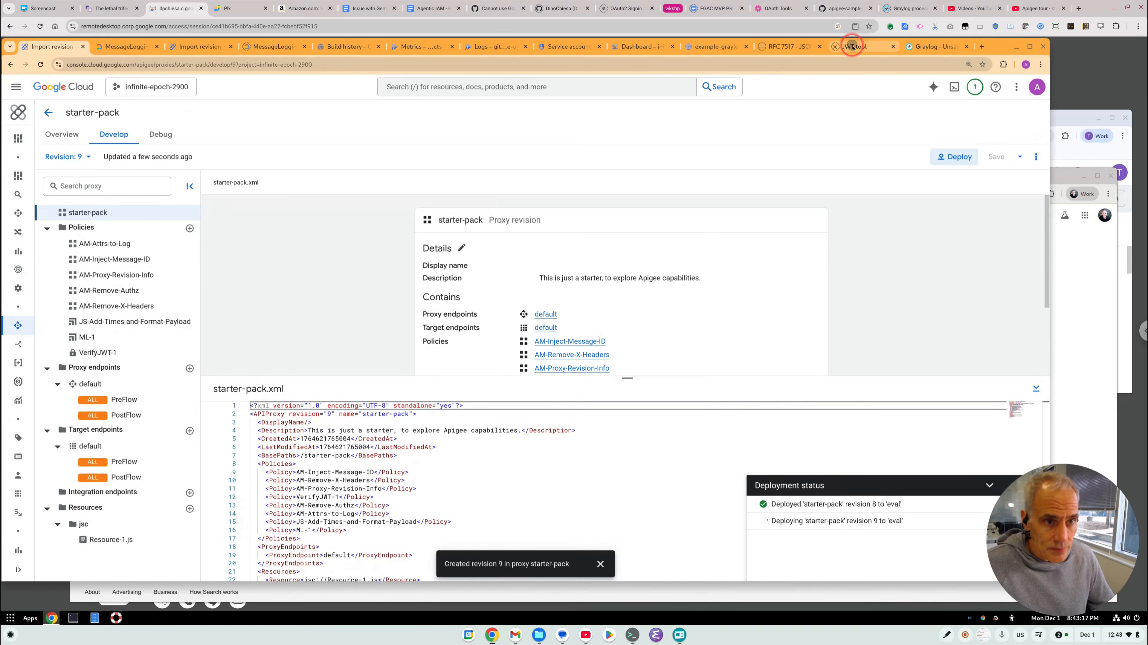
click(264, 149)
key(ctrl+v)
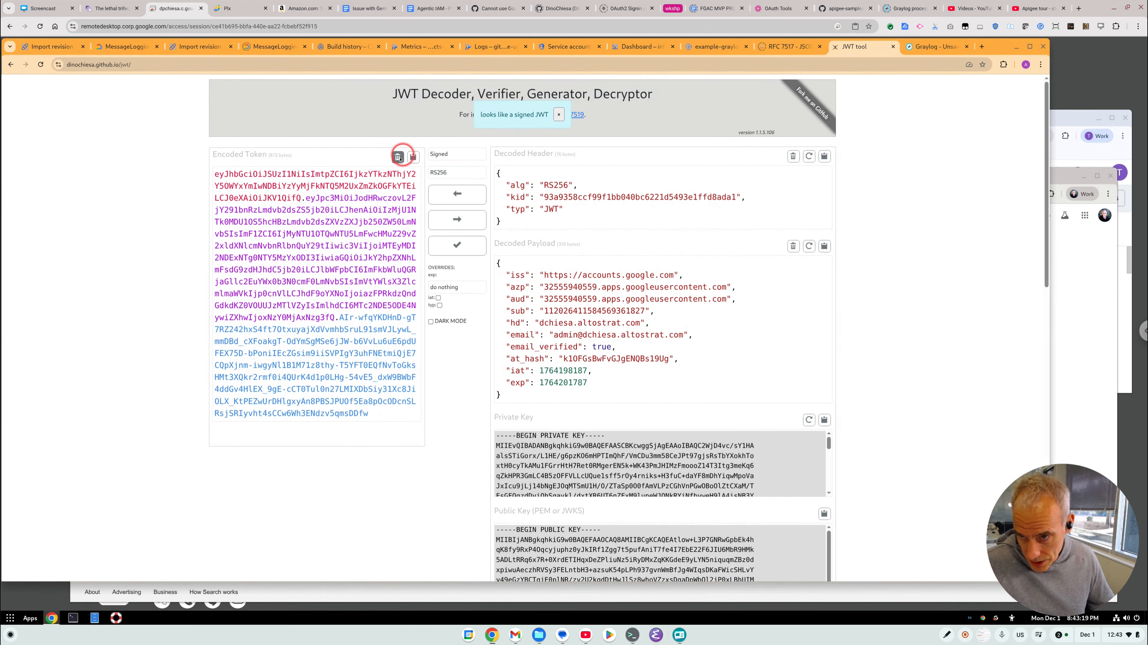
click(398, 157)
click(356, 171)
key(ctrl+v)
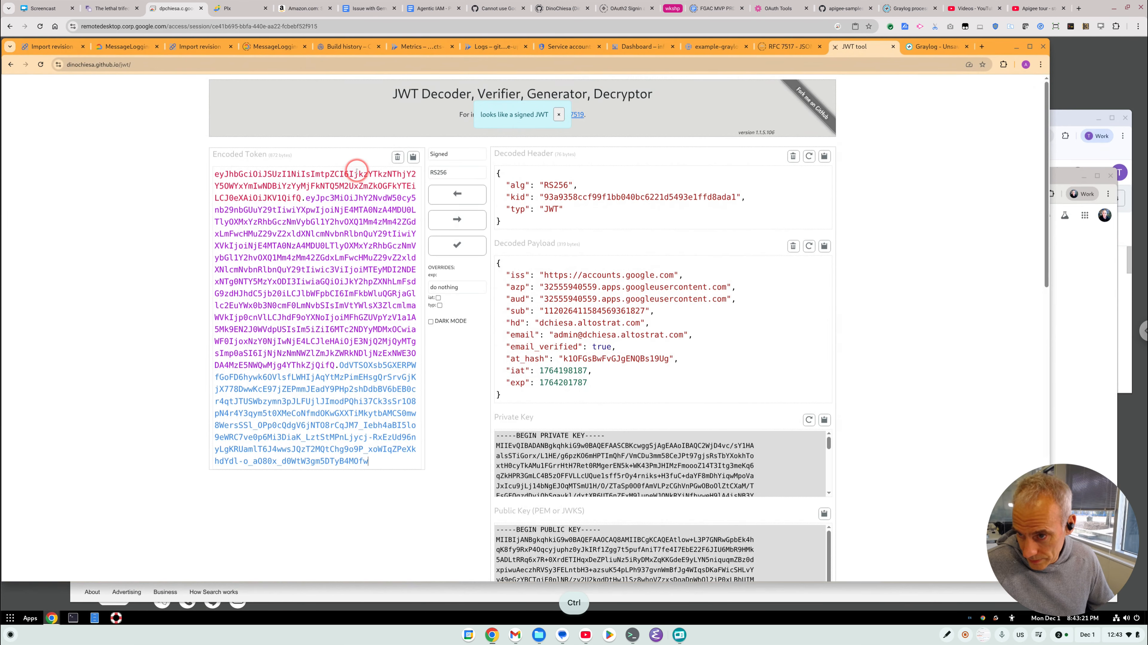
drag(541, 275, 639, 275)
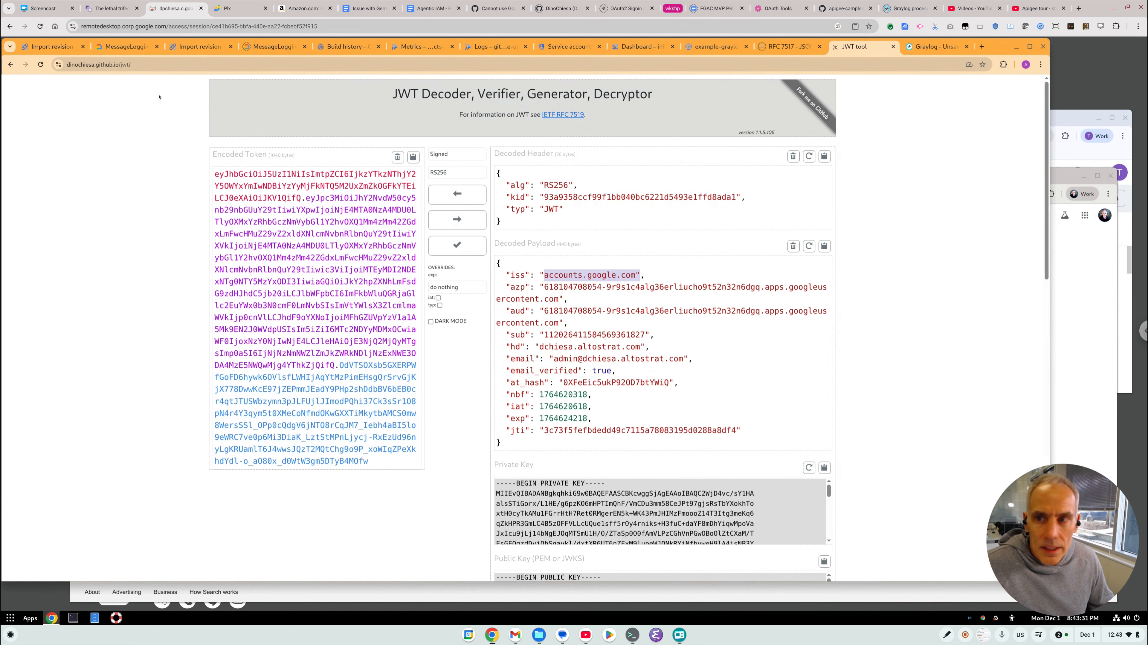
- Return to the starter-pack proxy and start a debug session on eval revision 9 with no filter, dismissing its notification
click(49, 44)
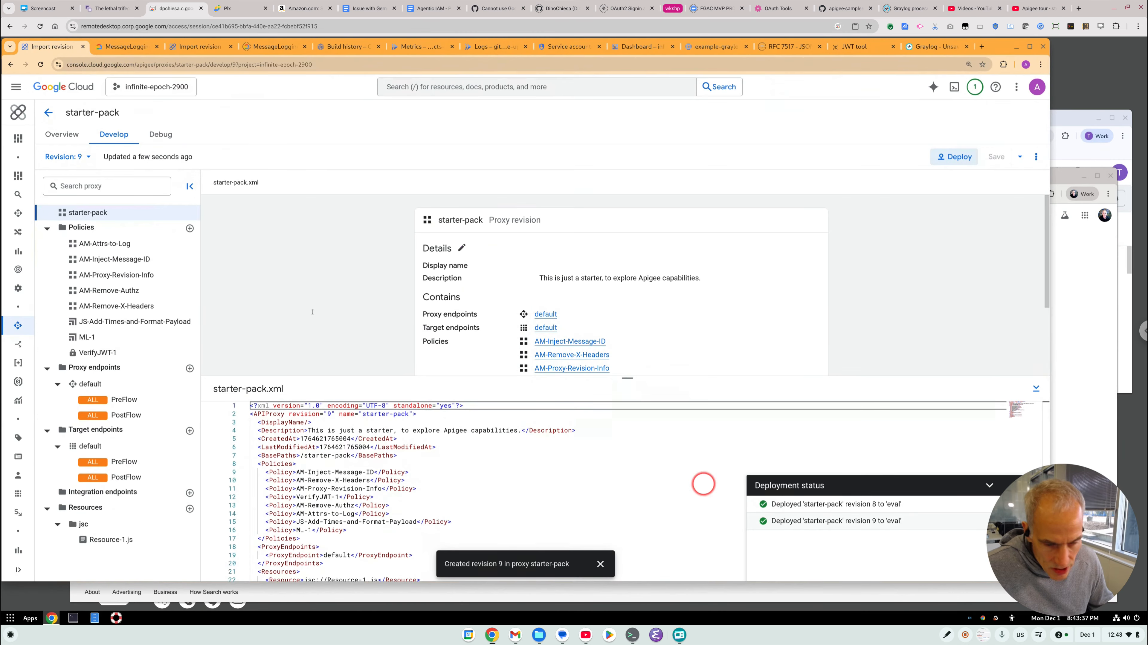
click(162, 135)
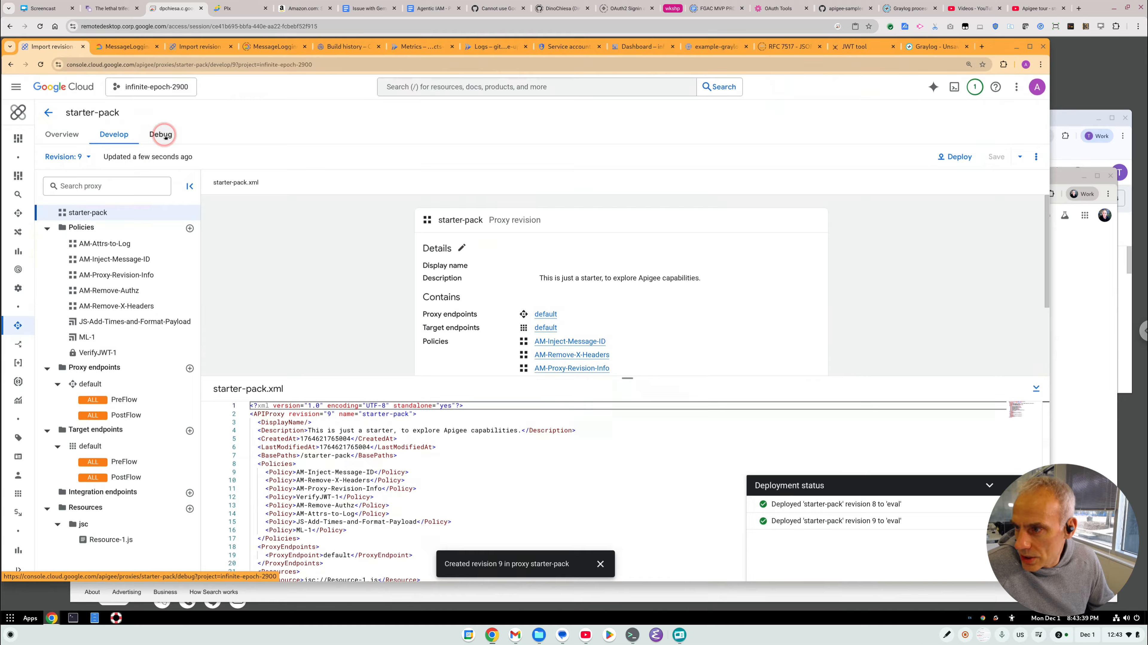
click(226, 159)
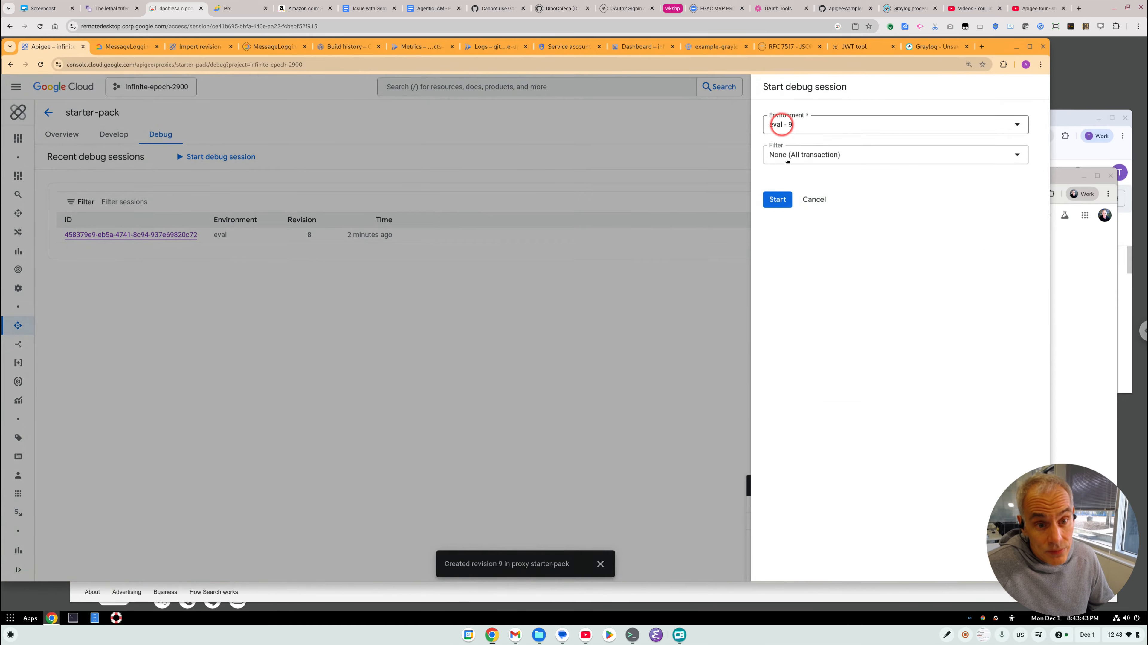
click(779, 199)
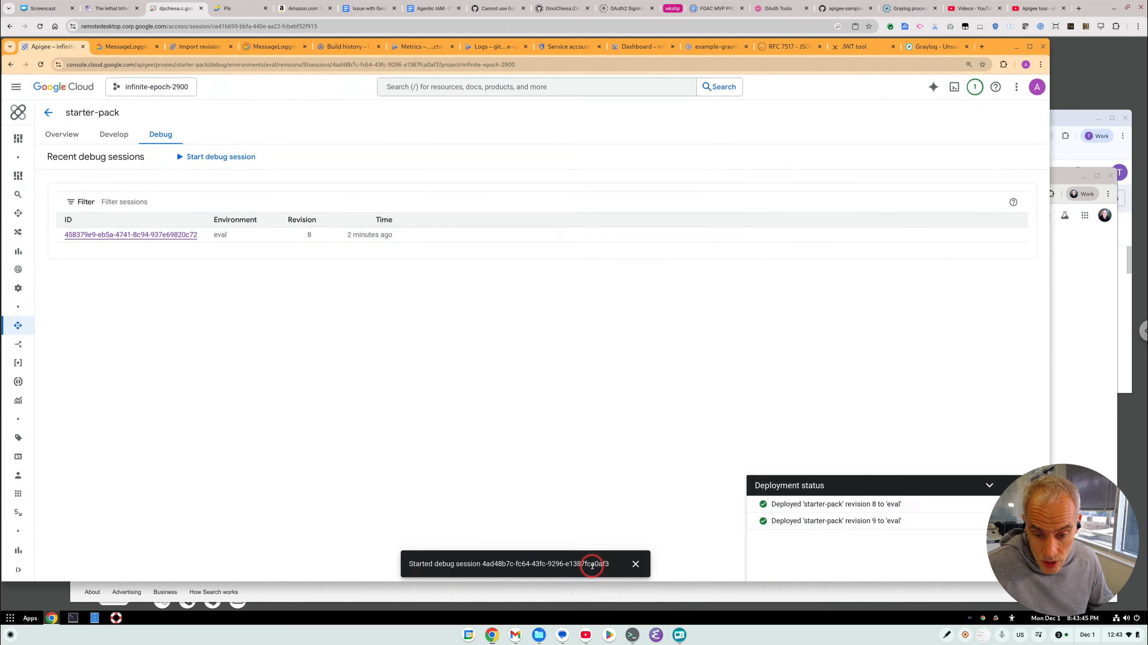
click(642, 565)
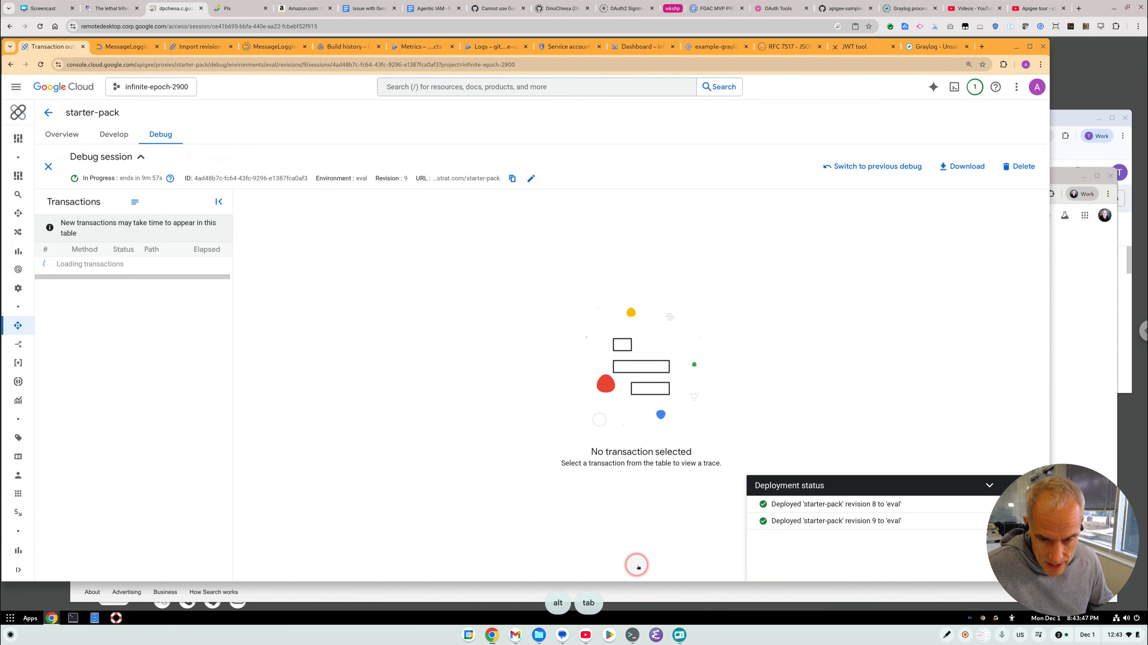
- Switch to the Cloud Shell terminal, clear it, and rerun the authenticated curl request to the starter-pack endpoint
key(alt+Tab)
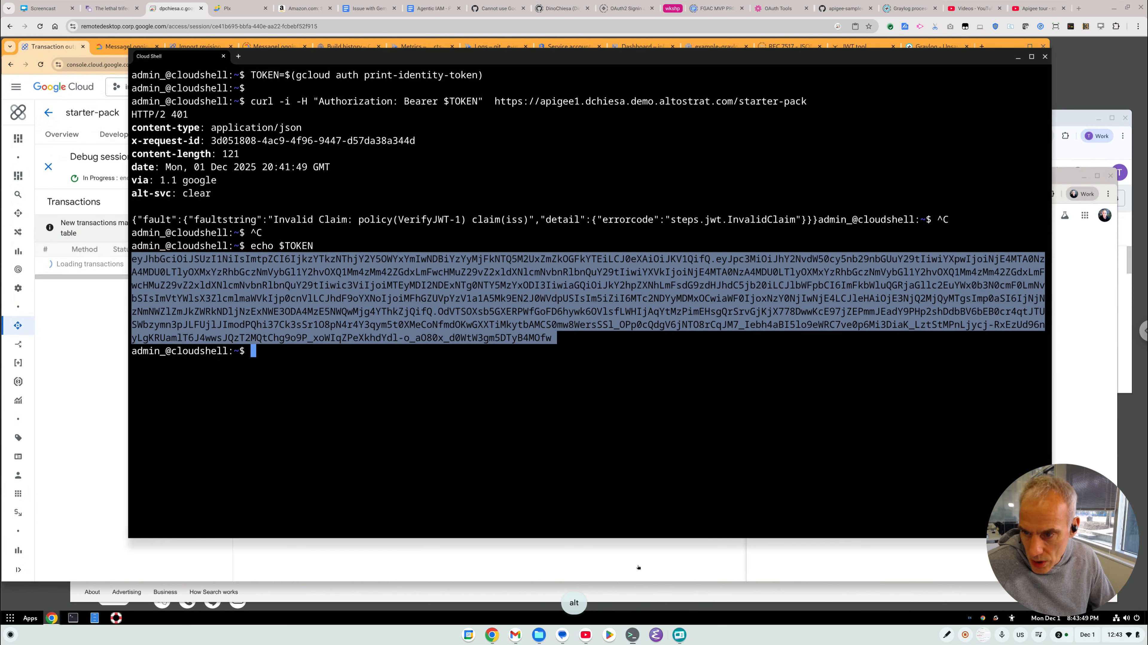
text(clear)
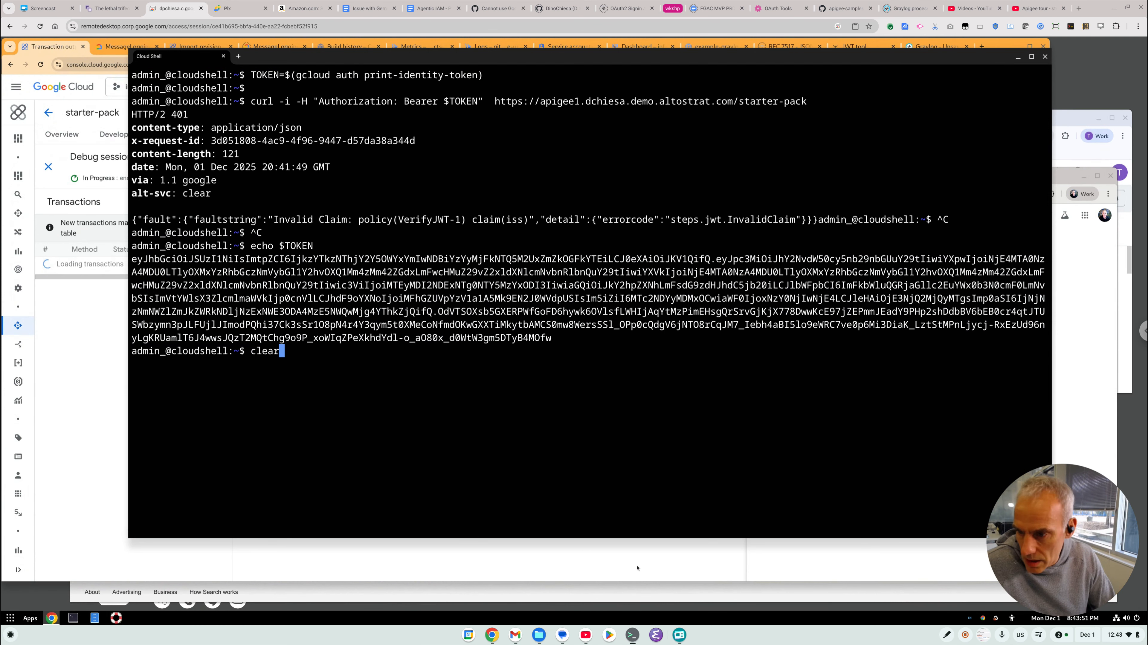
key(Return)
key(Up)
key(Up)
key(Up)
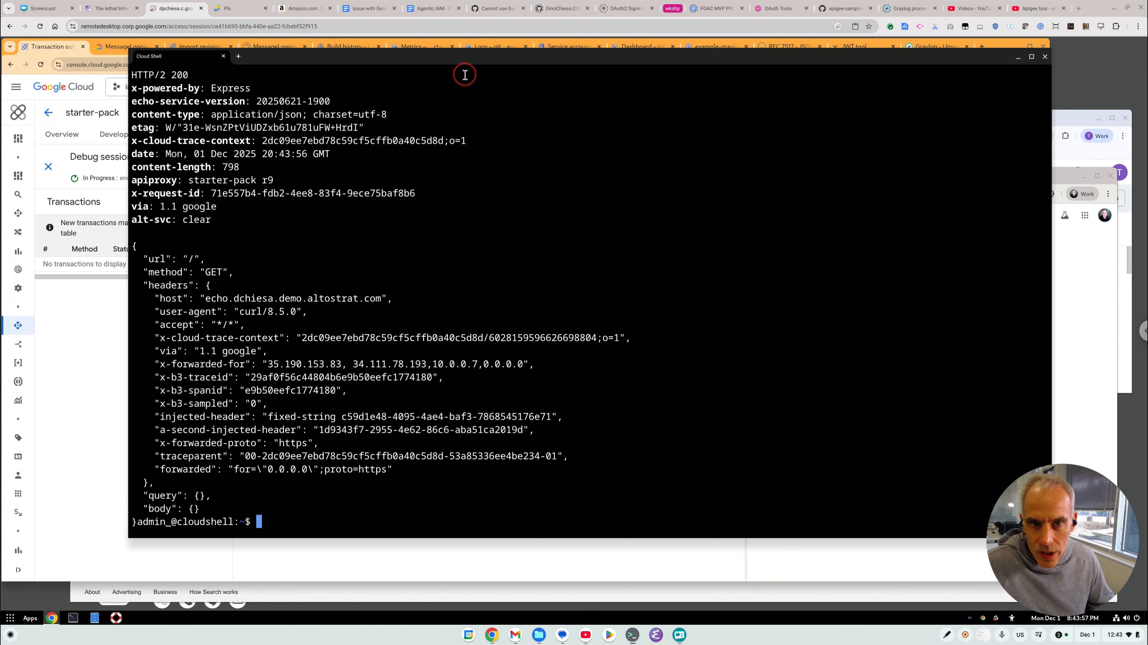
- Highlight the apiproxy response header value and send the same authenticated curl request two more times
drag(276, 177, 199, 180)
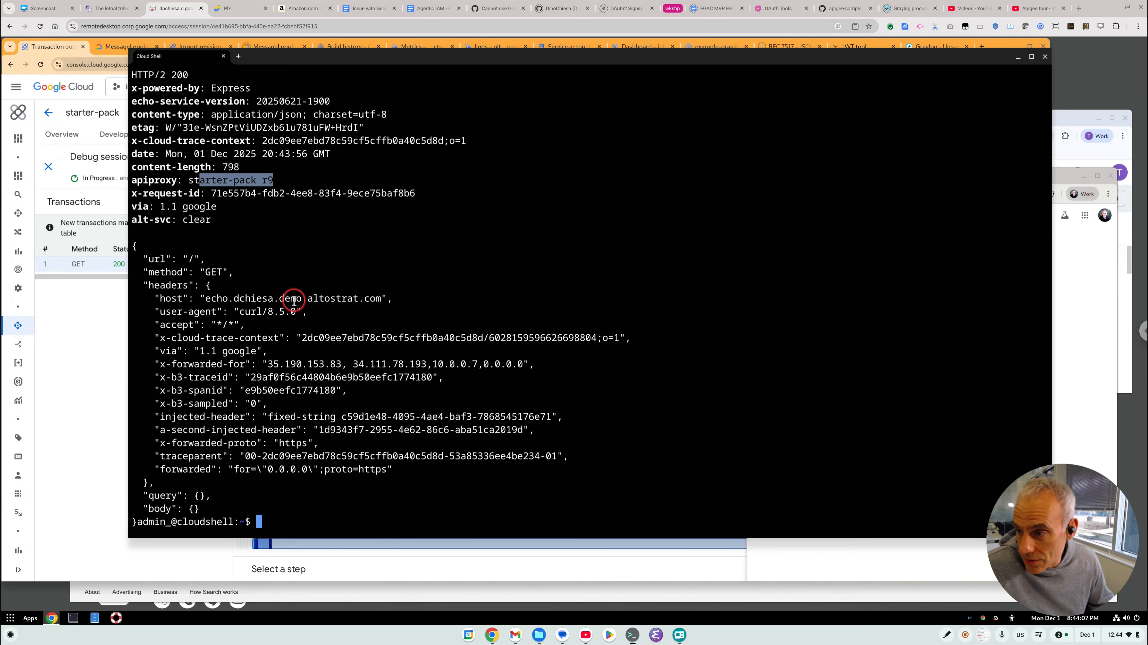
key(Up)
key(Return)
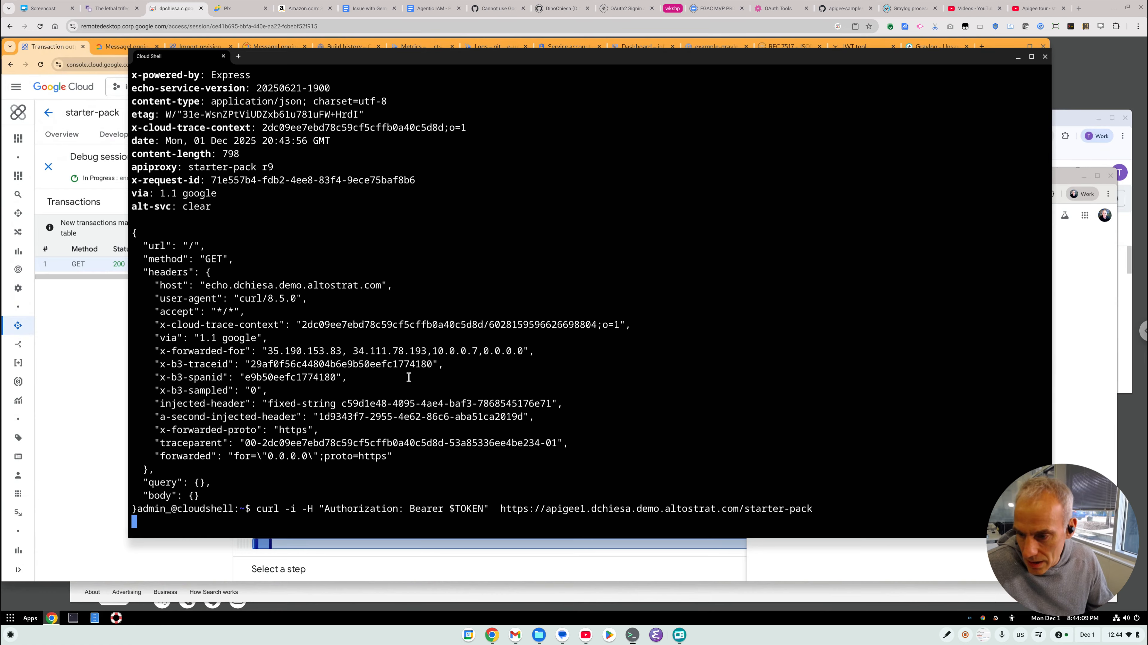
key(Up)
key(Return)
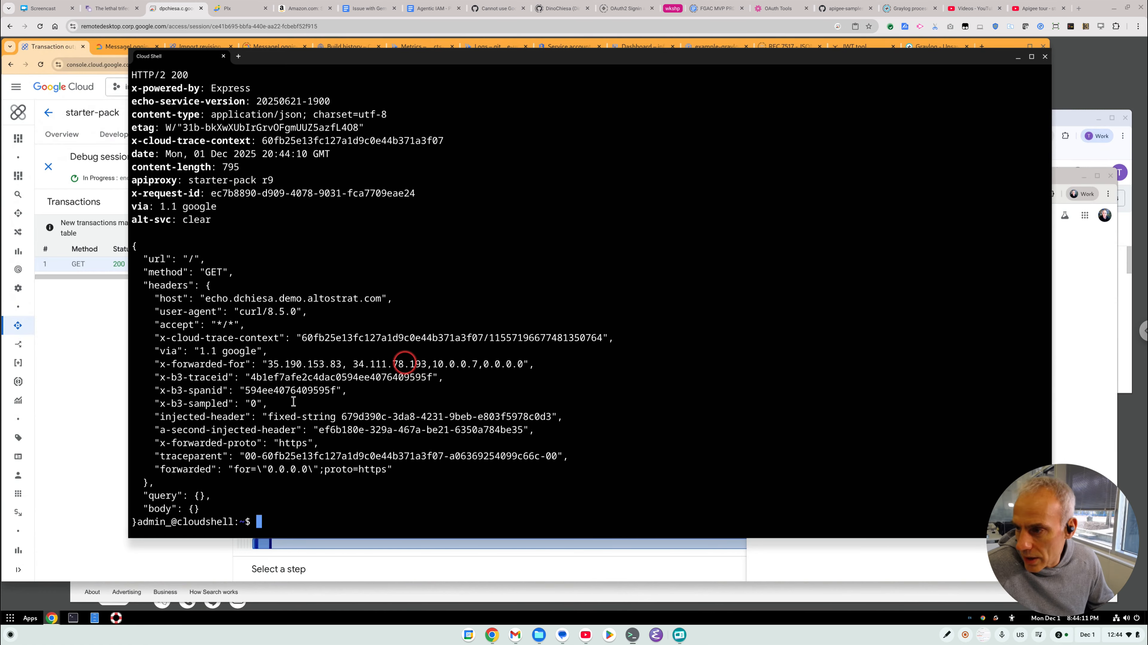
- Return to the browser's debug session and switch to the infinite-epoch-2900 project dashboard
click(73, 375)
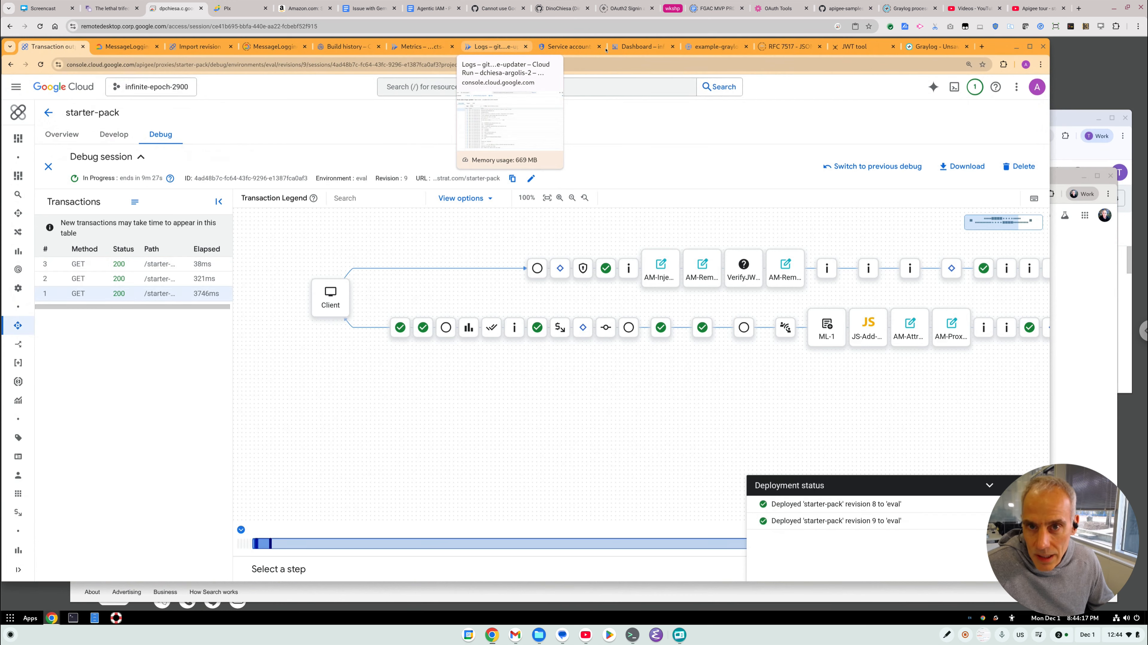
click(630, 49)
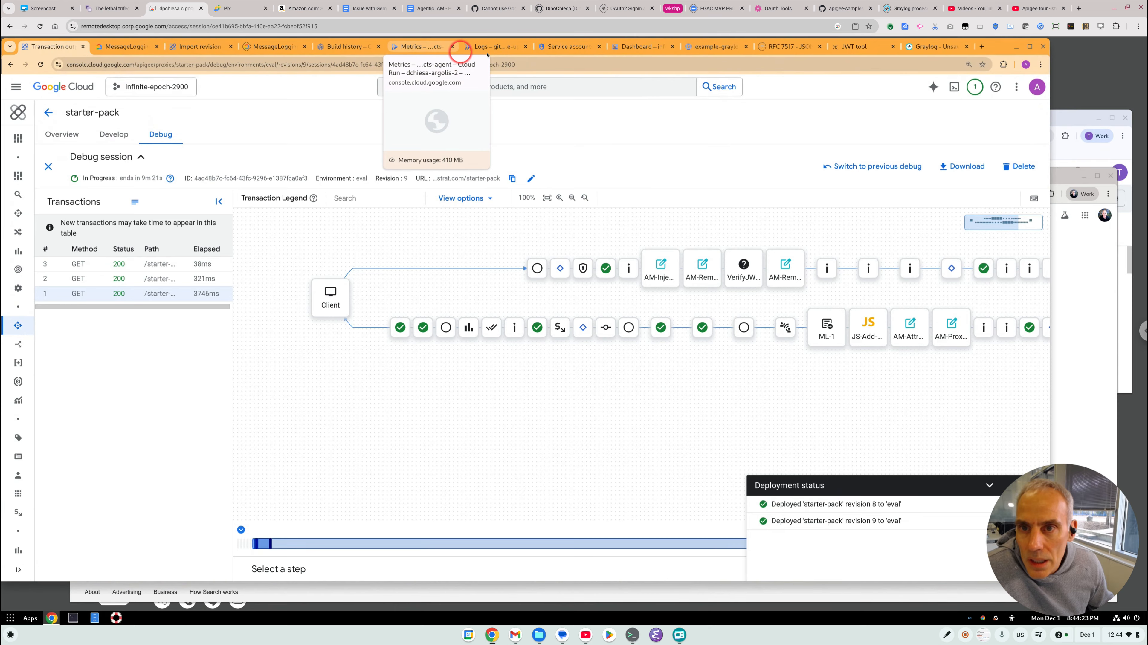
click(622, 47)
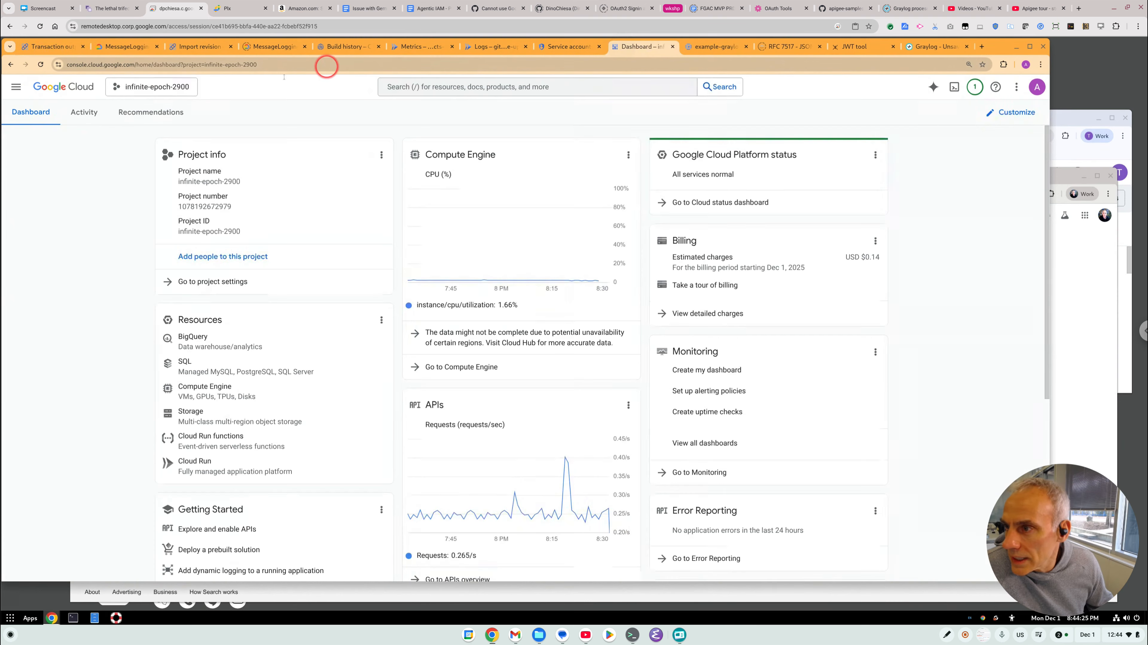
click(18, 86)
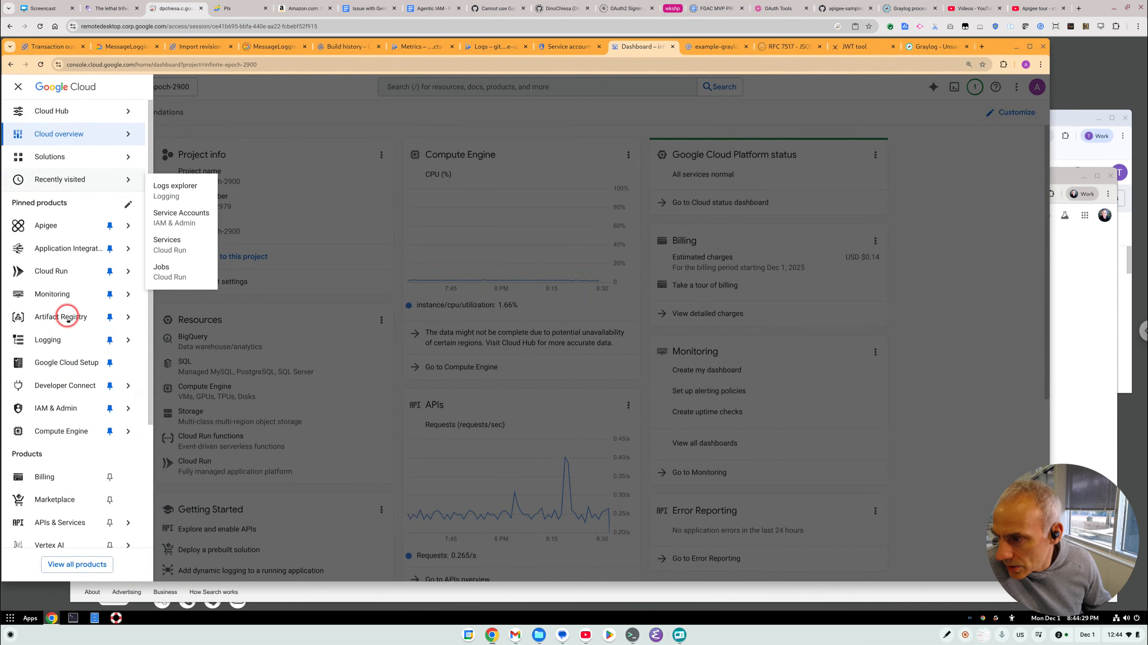
mouse_move(73, 346)
scroll(73, 347, down, 4)
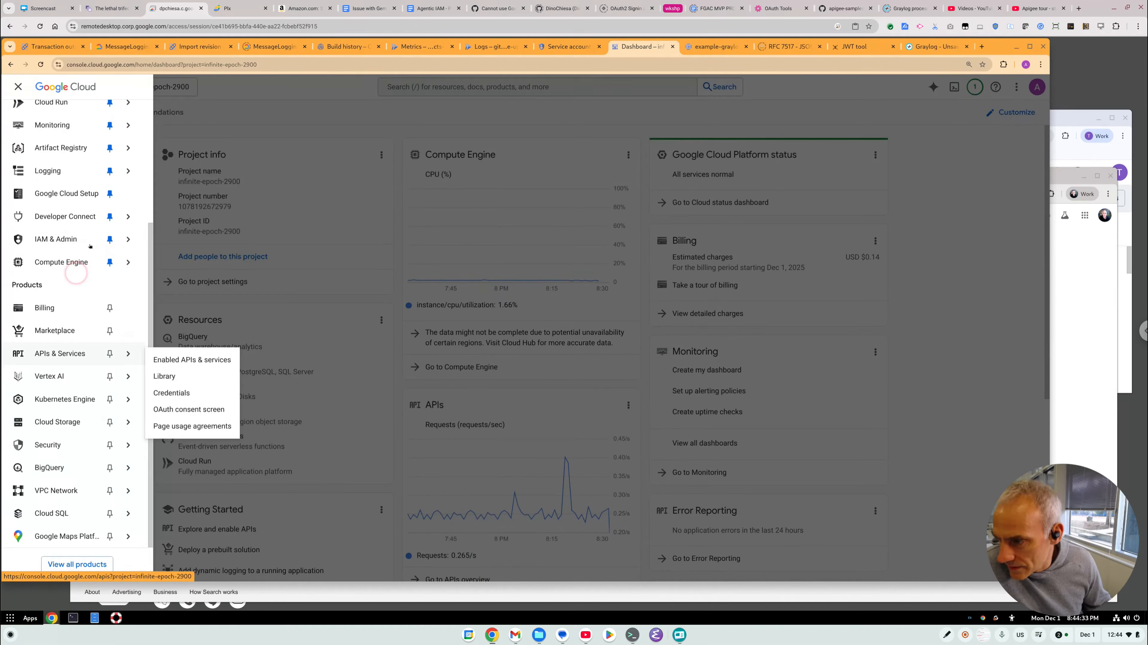
scroll(82, 212, up, 4)
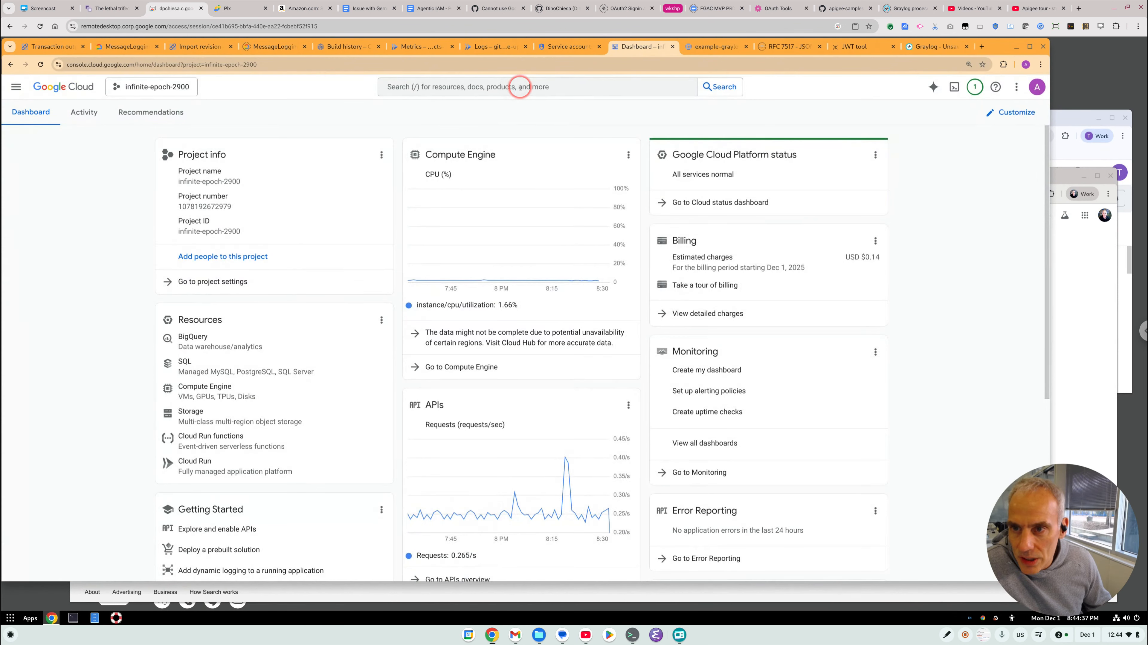
- Search the Google Cloud console for logs and open the Logs Explorer page
click(517, 88)
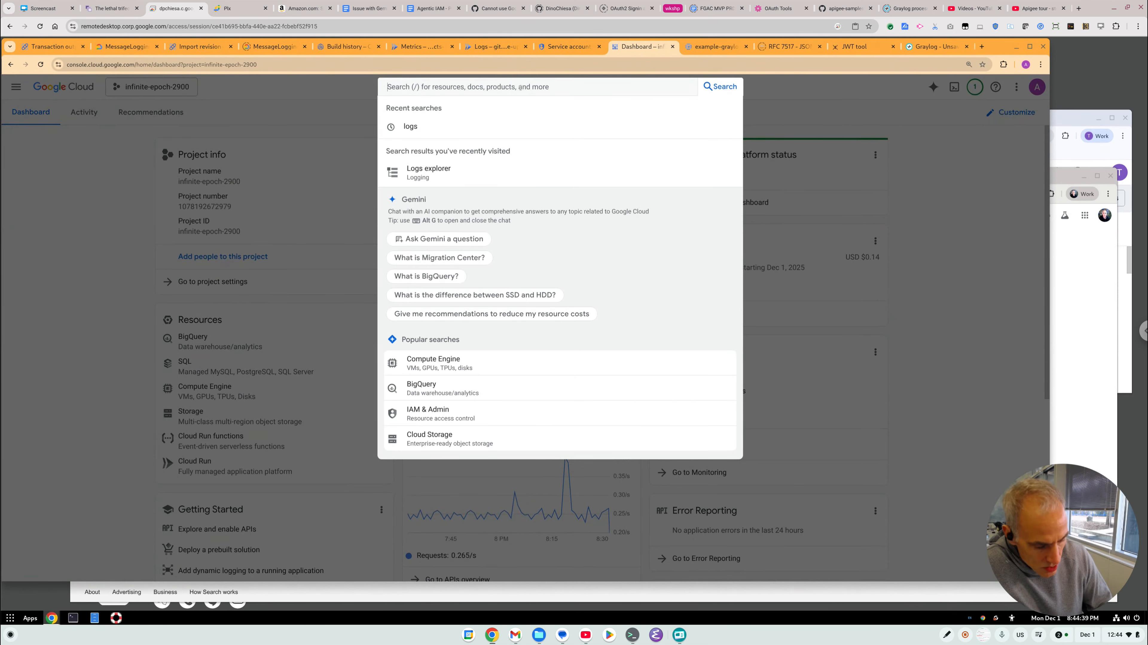
text(logs explorer)
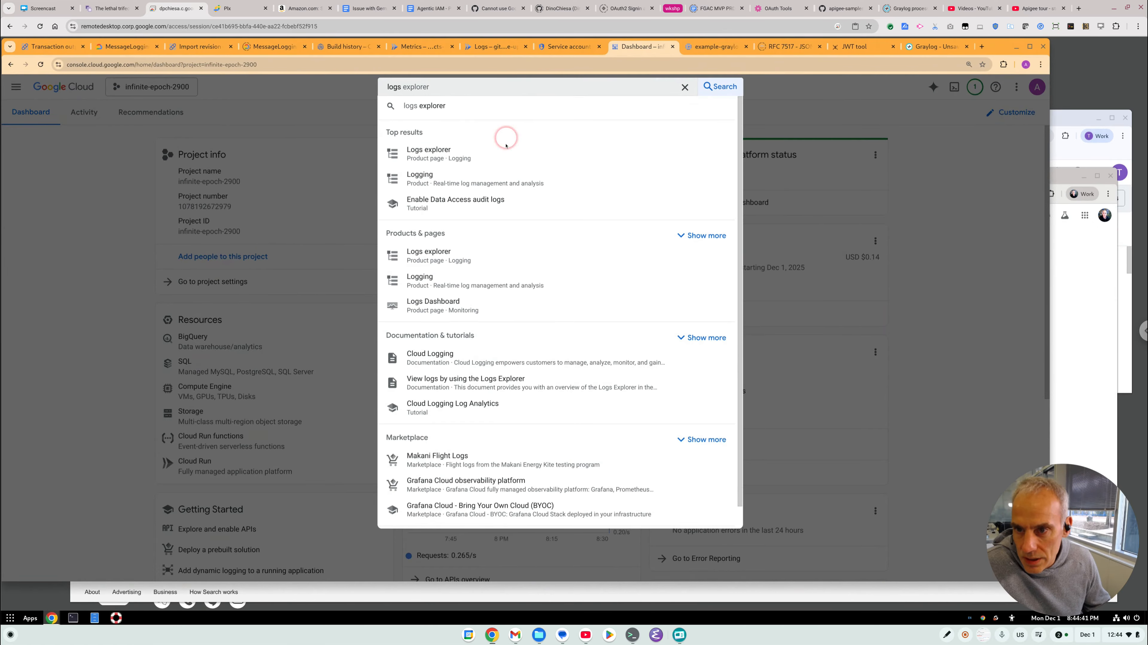
click(466, 154)
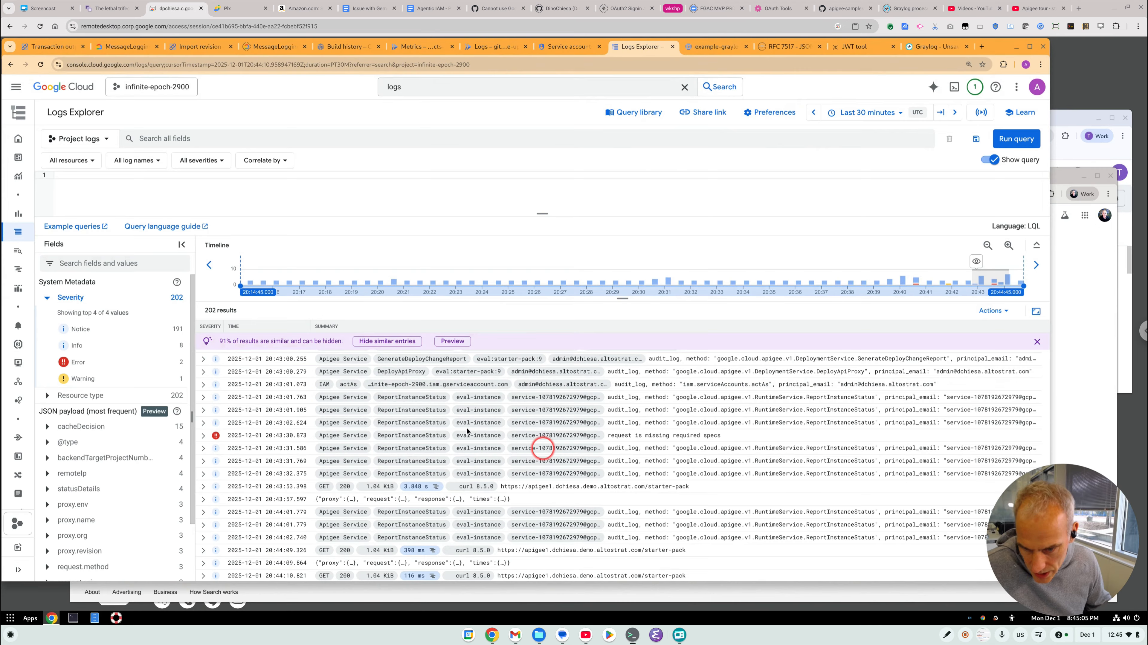
- Query the logs with severity="INFO" and logName="projects/infinite-epoch-2900/logs/apigeetestlog1", and highlight the log name in the query
click(215, 197)
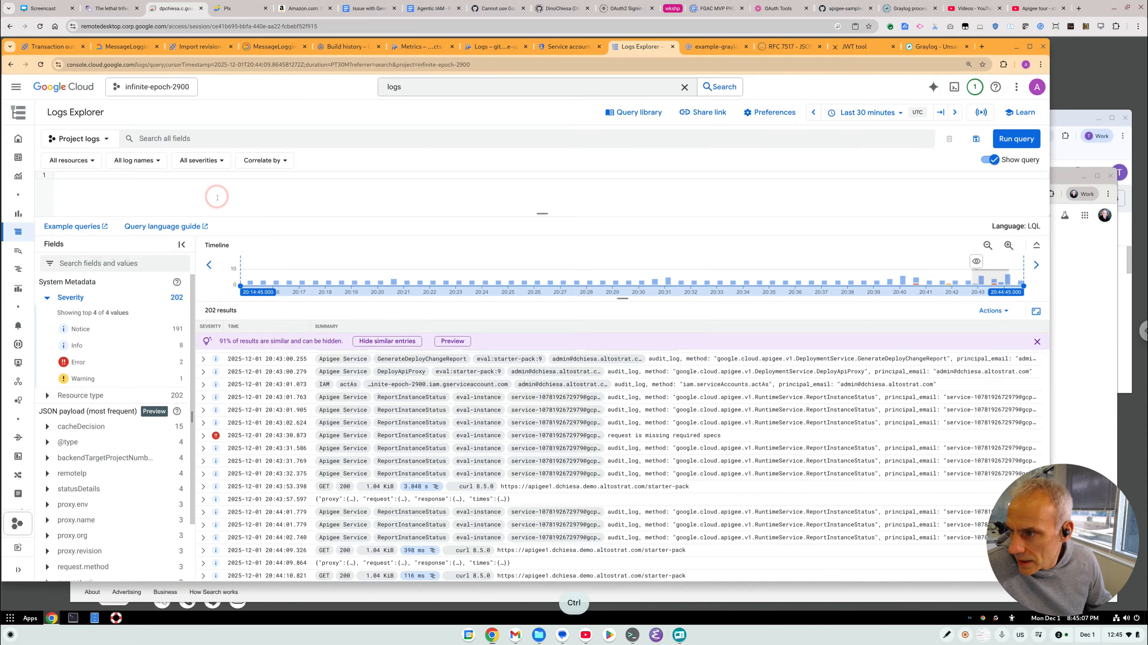
text(severity="INFO" logName="projects/infinite-epoch-2900/logs/apigeetestlog1")
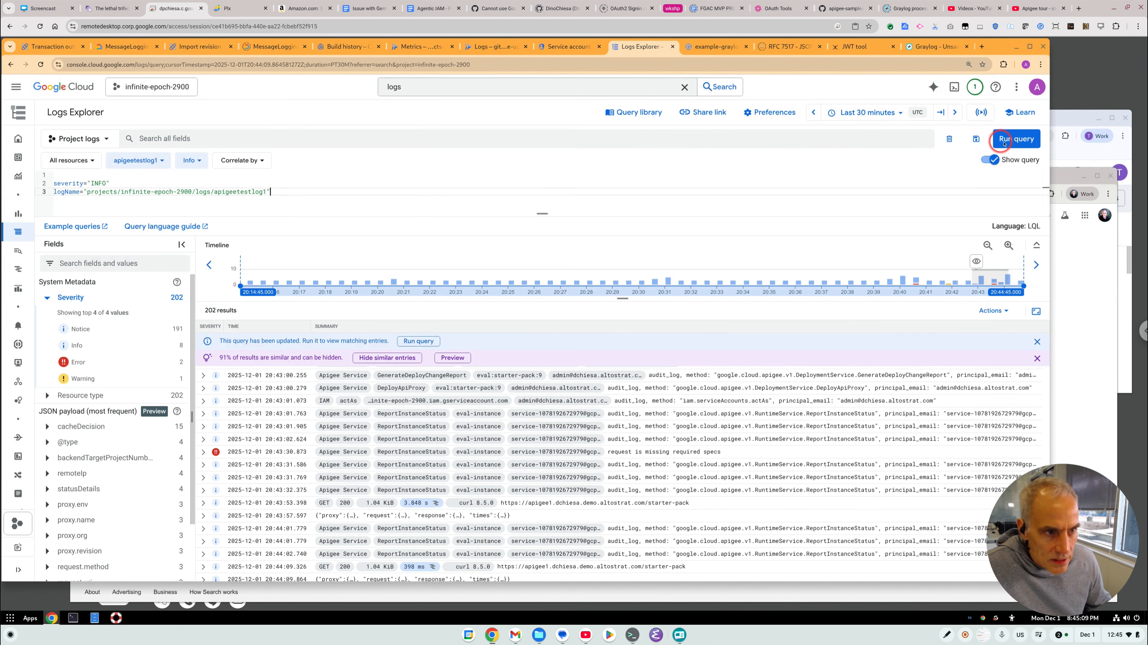
key(ctrl+Return)
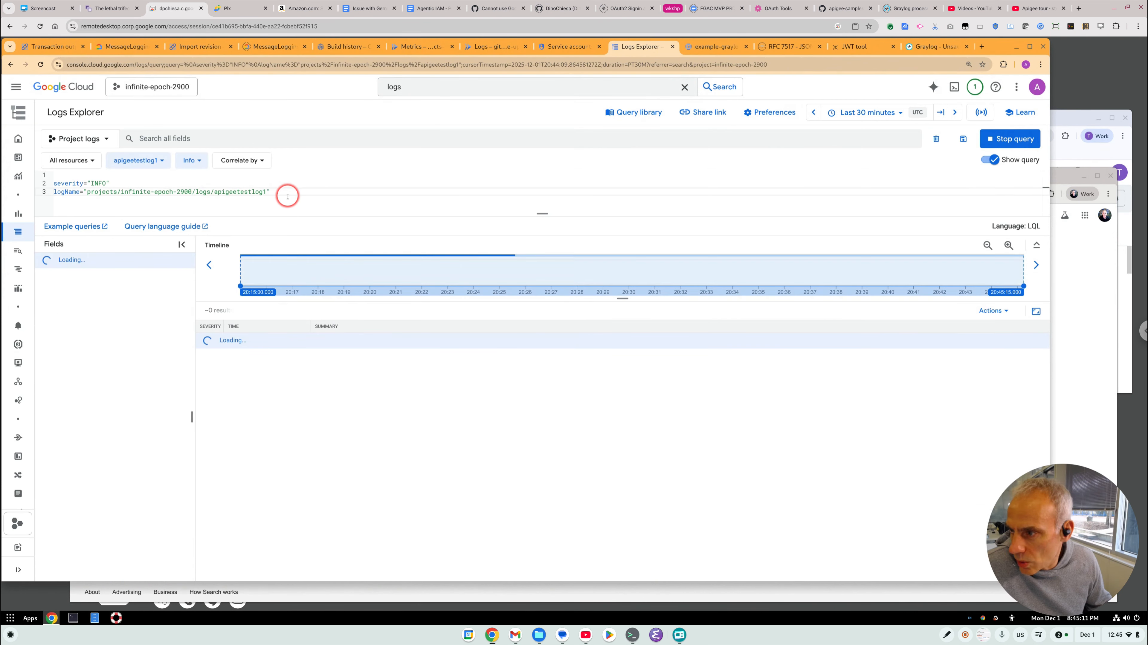
drag(232, 188, 203, 192)
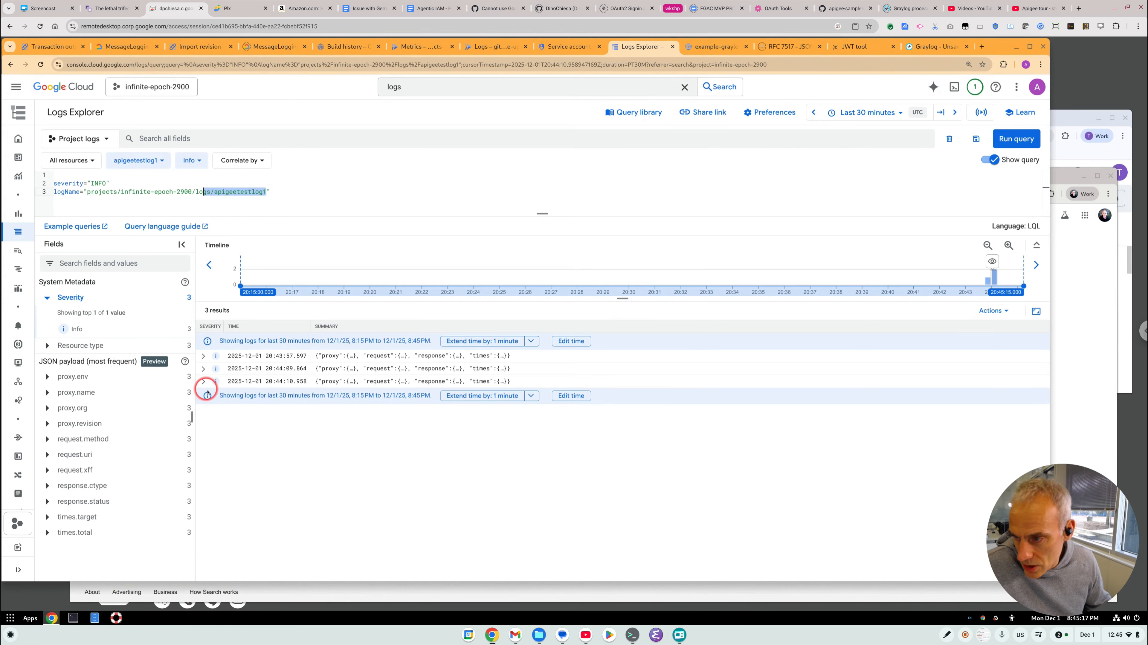
- Expand the most recent log entry and examine the proxy, request, response and times fields in its jsonPayload
click(202, 382)
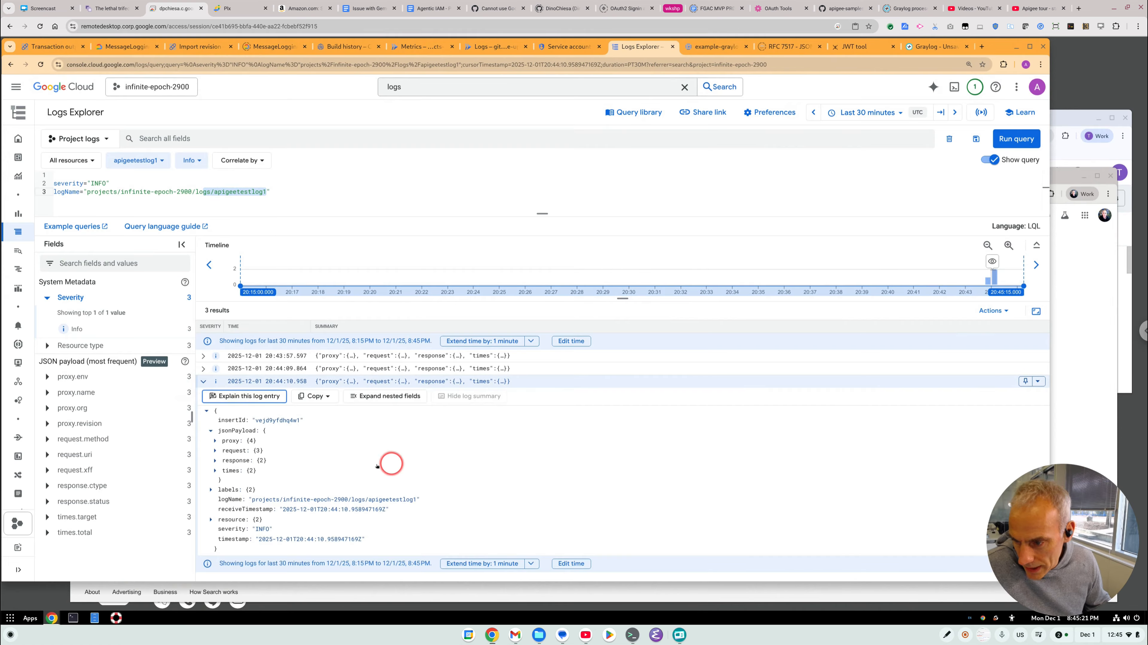
click(215, 442)
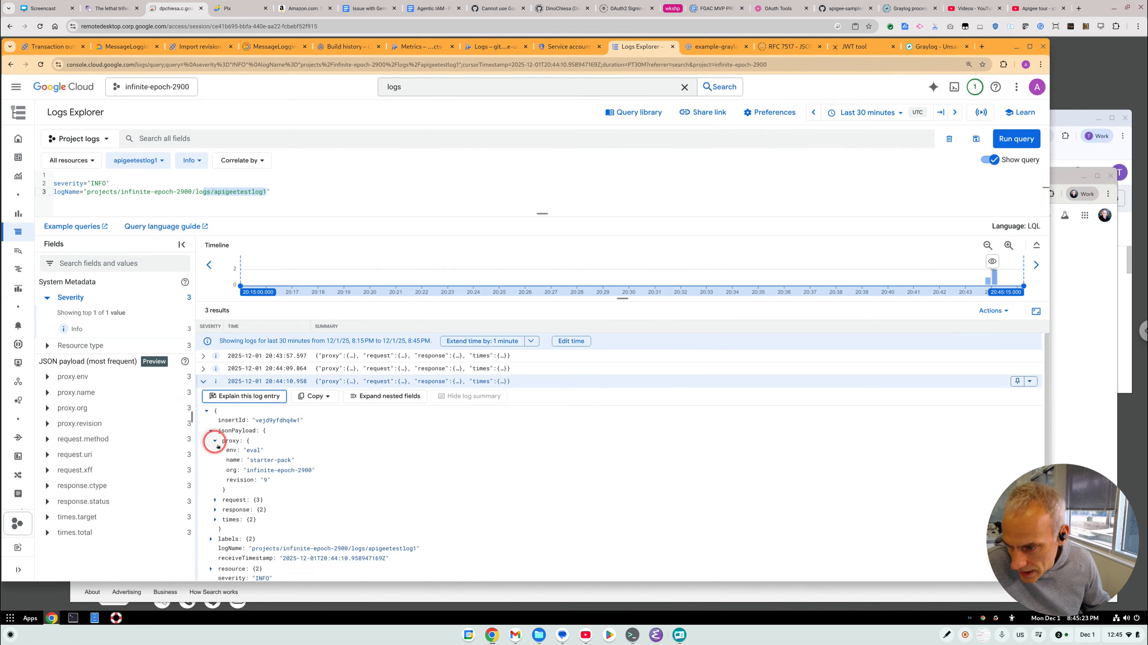
click(232, 442)
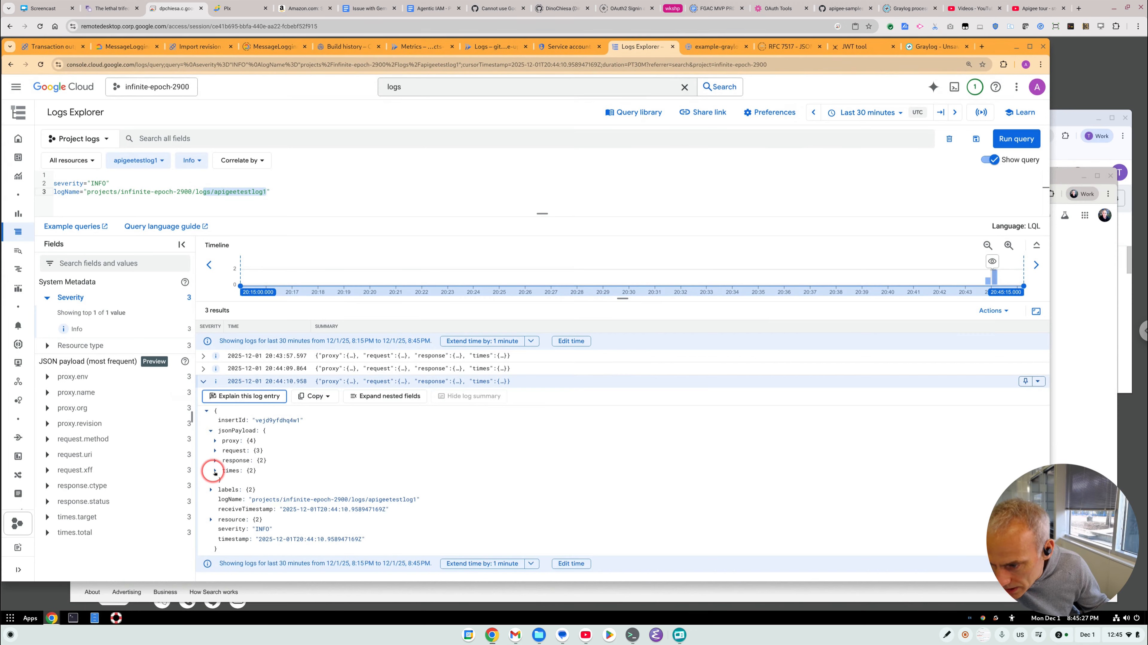
click(215, 471)
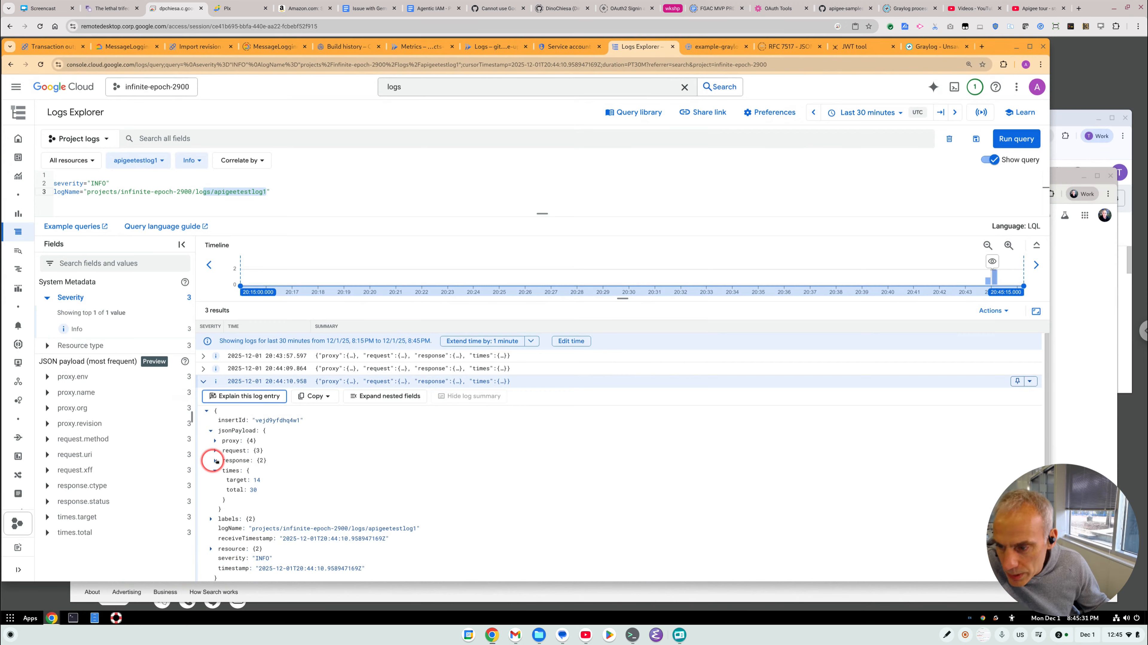
click(215, 461)
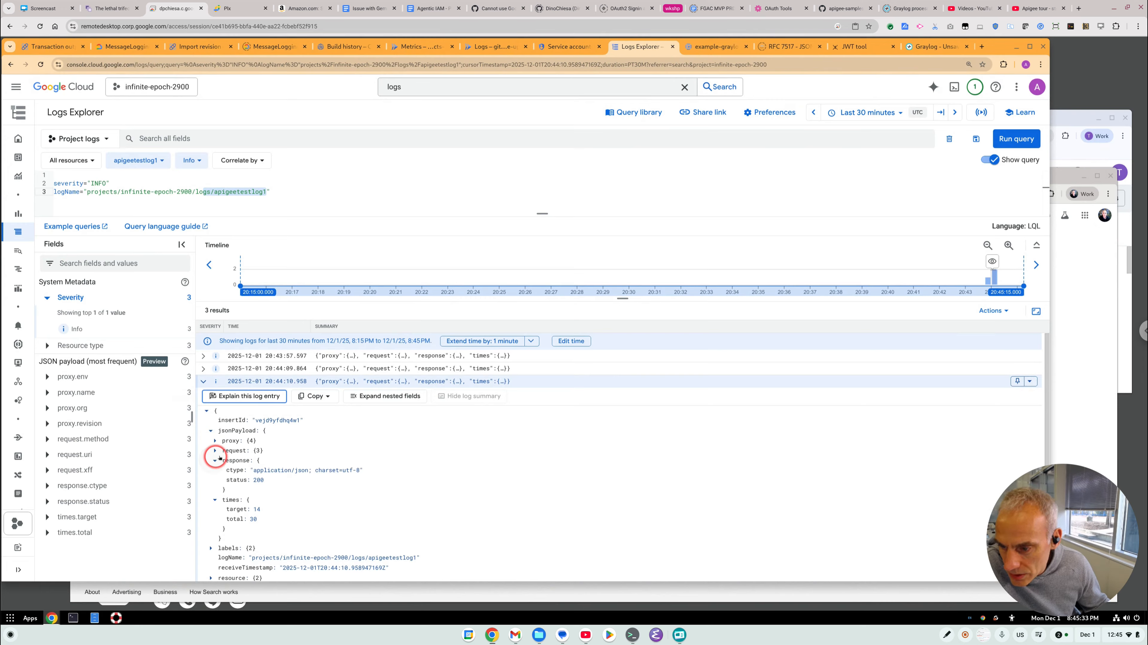
click(213, 450)
click(215, 441)
click(253, 450)
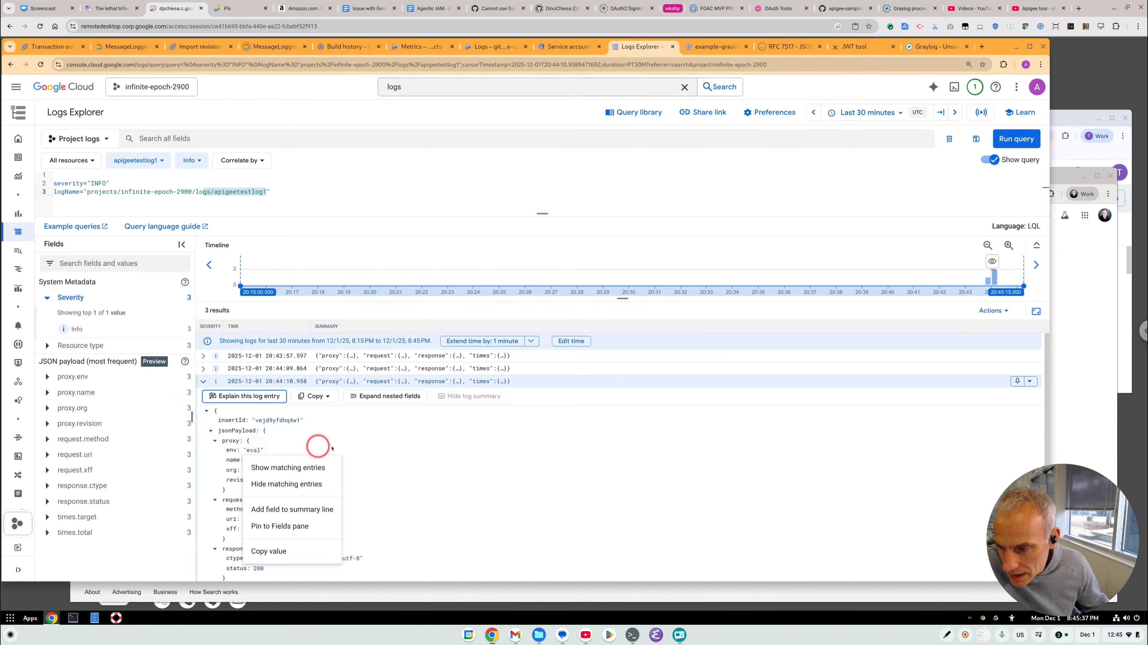
click(384, 444)
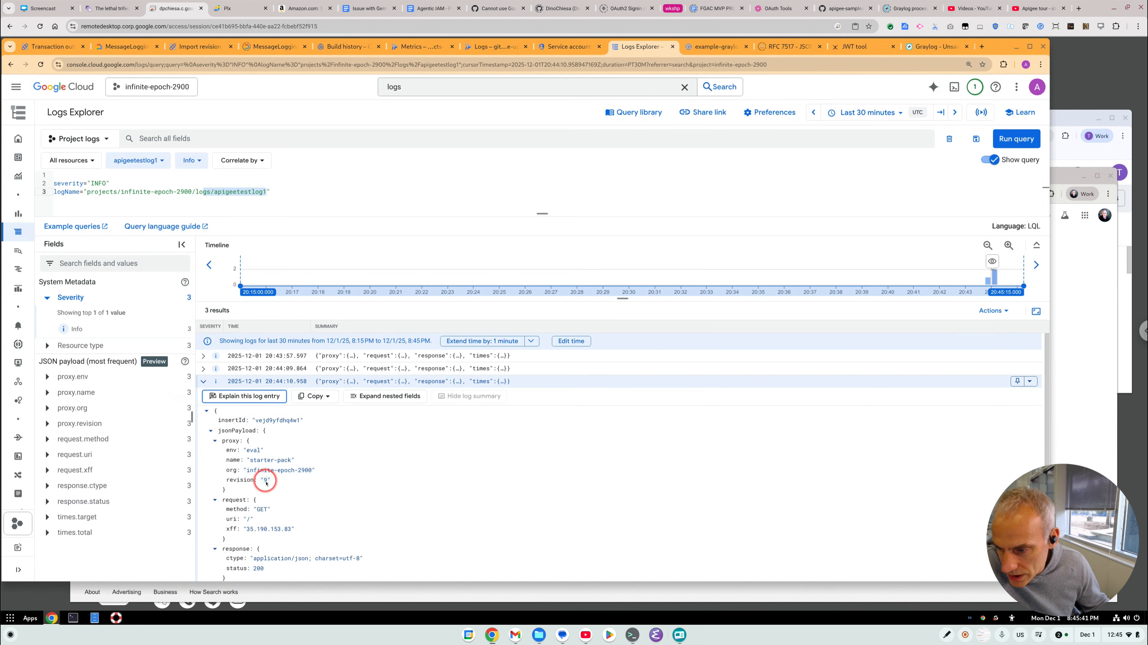
- Examine the rest of the expanded log entry, including its response, times, logName, severity and timestamp fields
scroll(424, 469, down, 3)
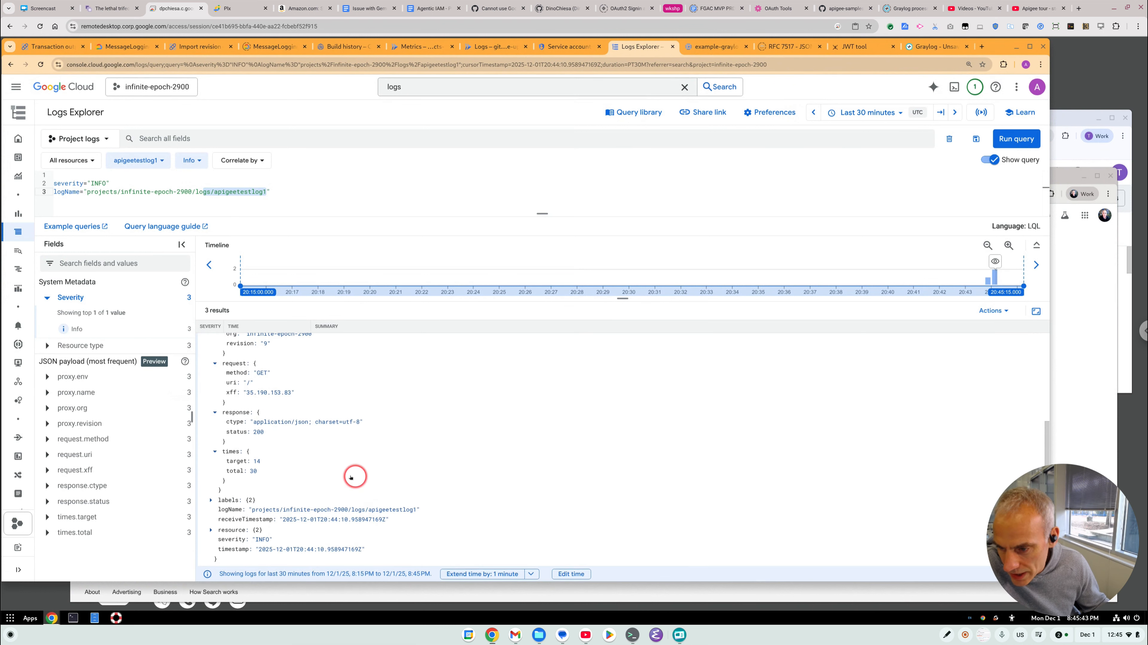
scroll(351, 476, up, 3)
scroll(353, 453, down, 3)
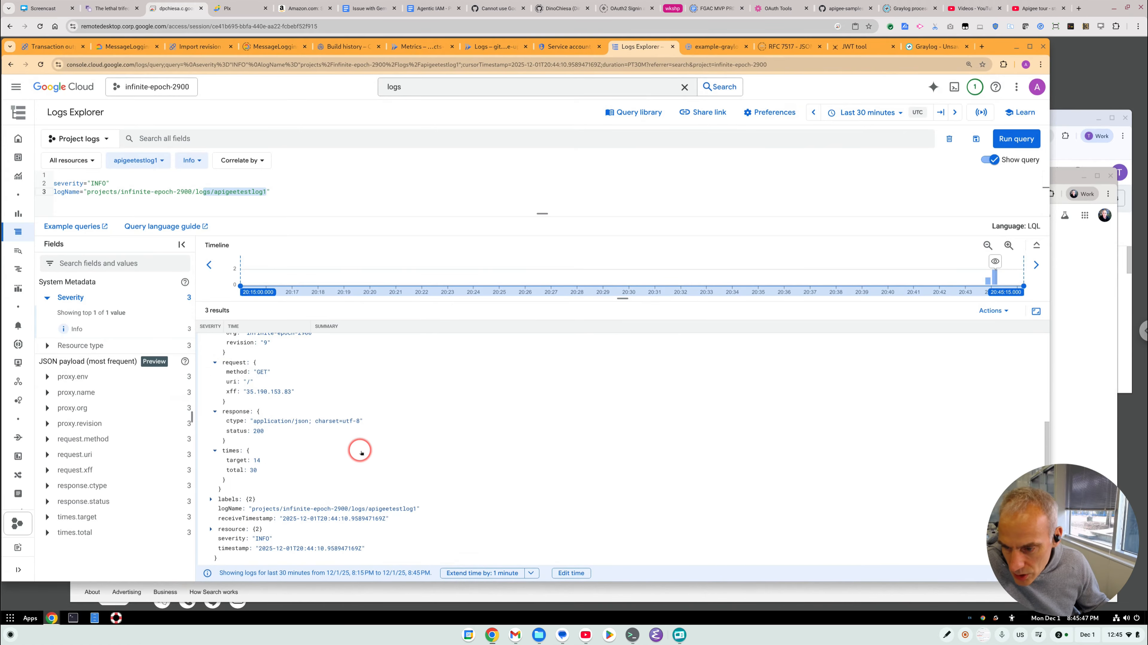
scroll(372, 454, up, 3)
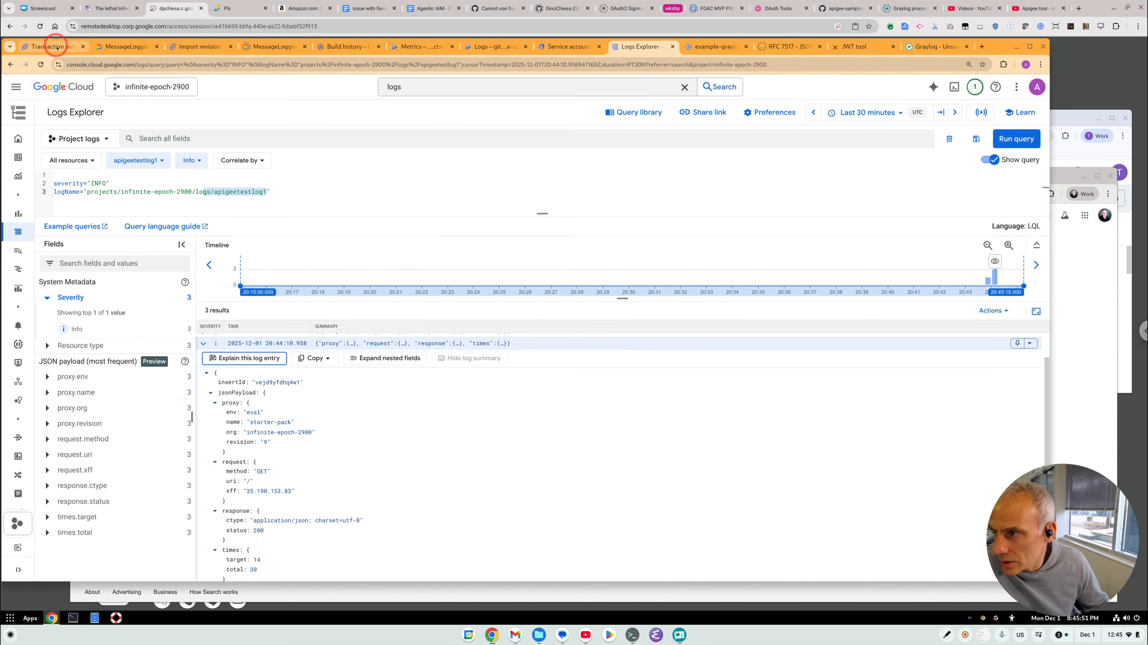
- Return to the starter-pack debug session and inspect the properties of the ML-1 policy in transaction 1
click(58, 47)
mouse_move(830, 337)
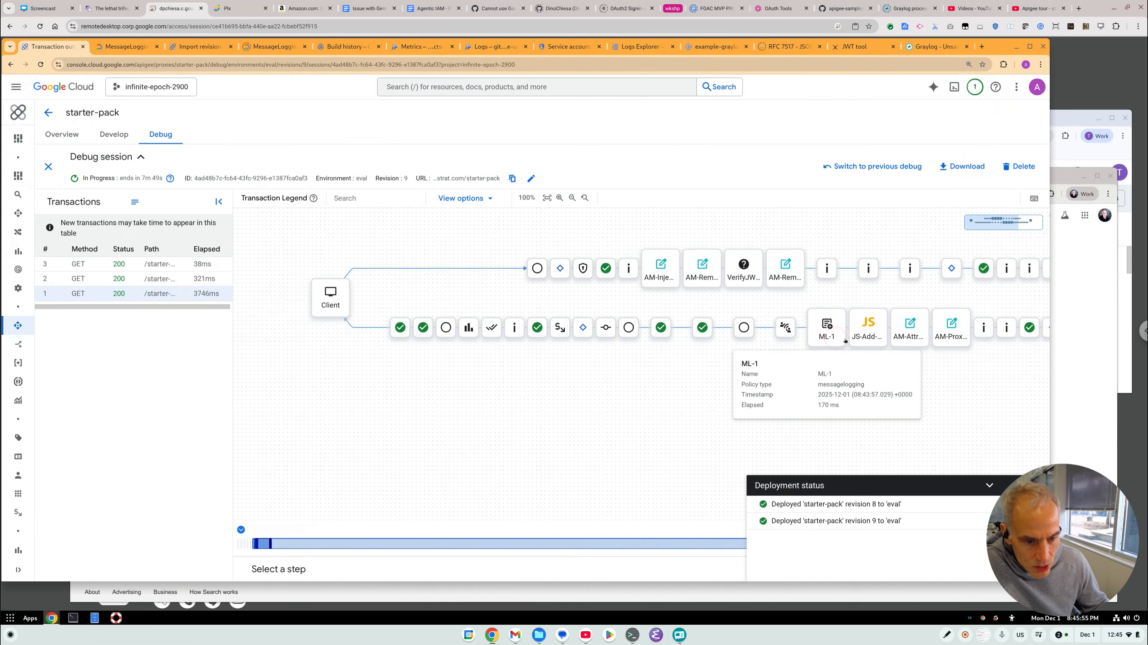
click(831, 338)
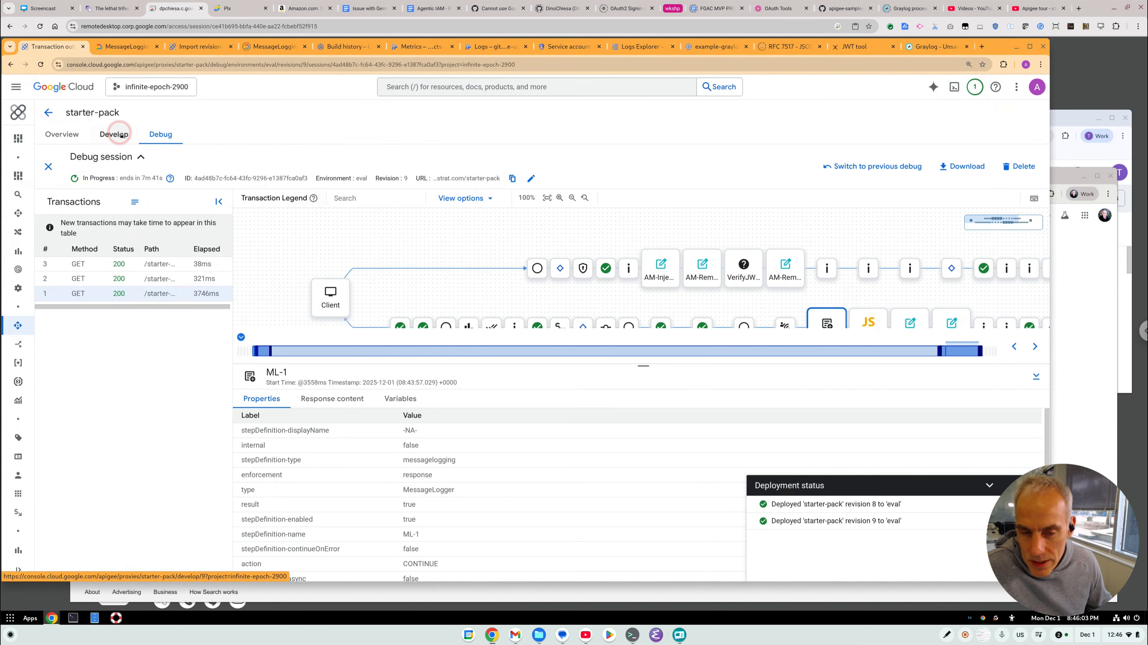
- Open the default proxy endpoint in the starter-pack proxy's development view and review the policies in its request and response flows
click(121, 135)
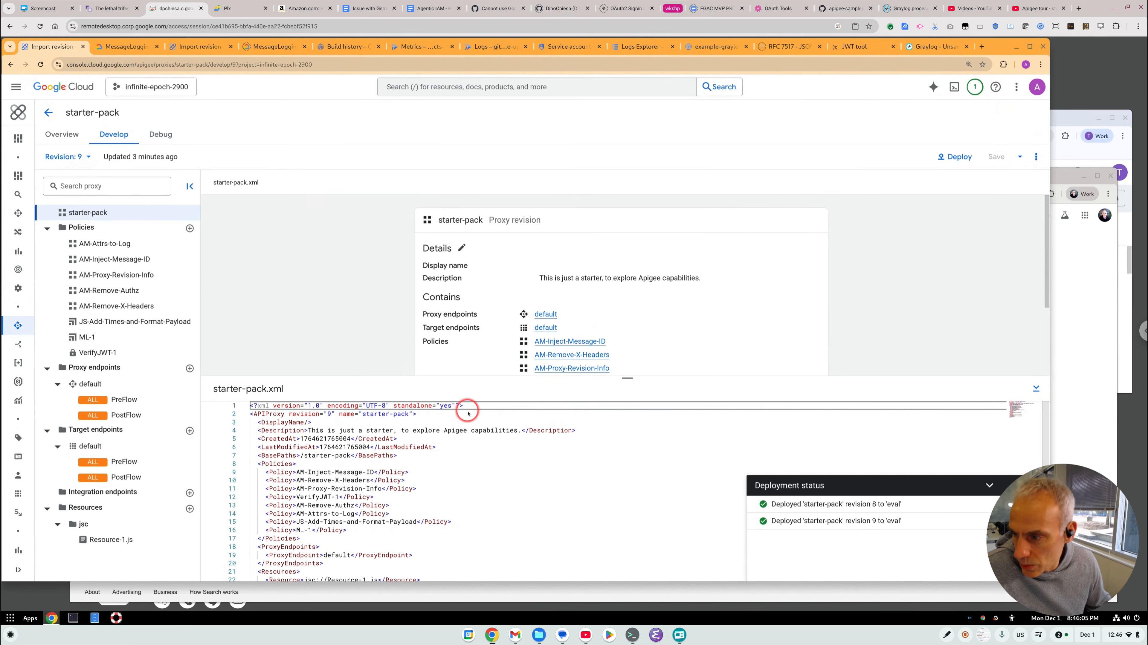
click(131, 384)
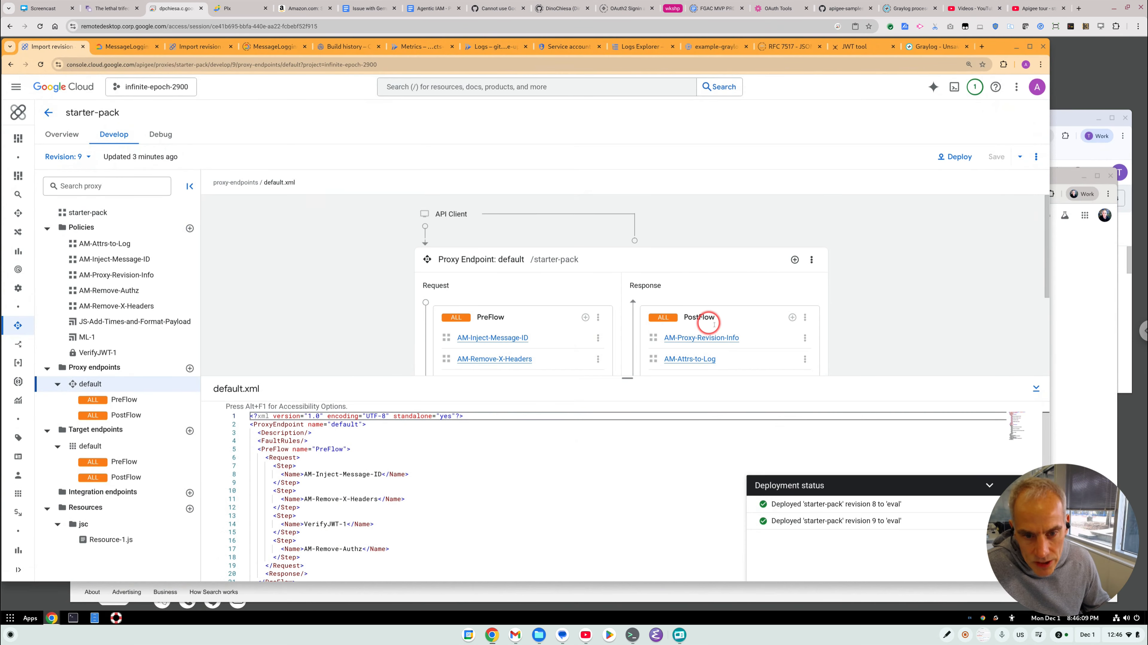
scroll(736, 323, down, 1)
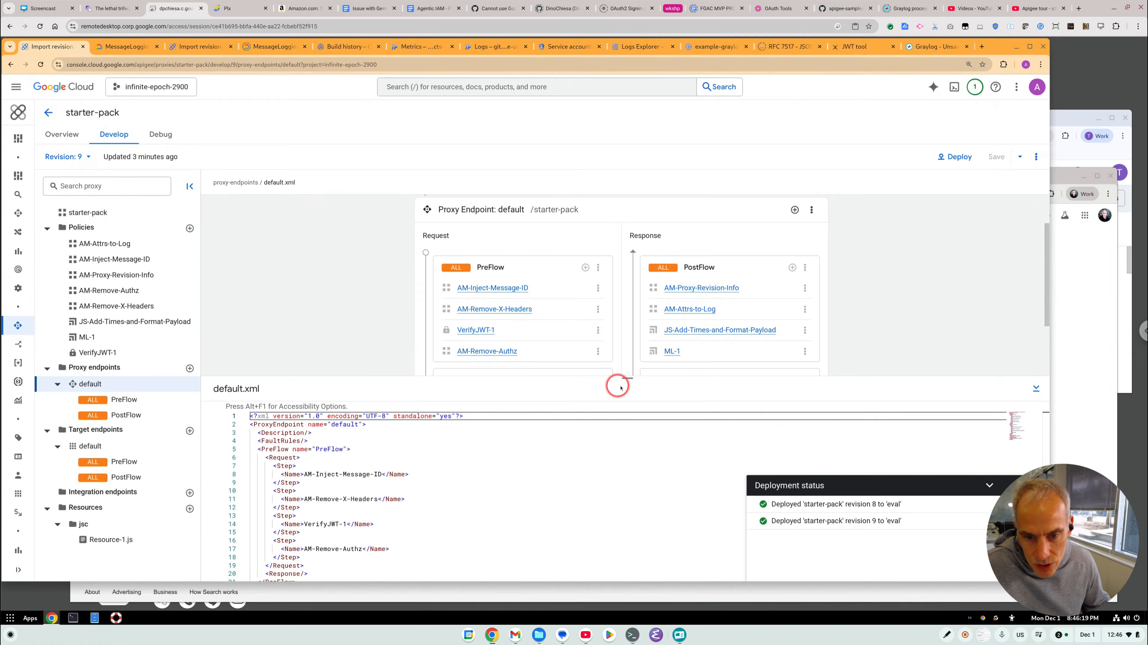
drag(627, 379, 632, 425)
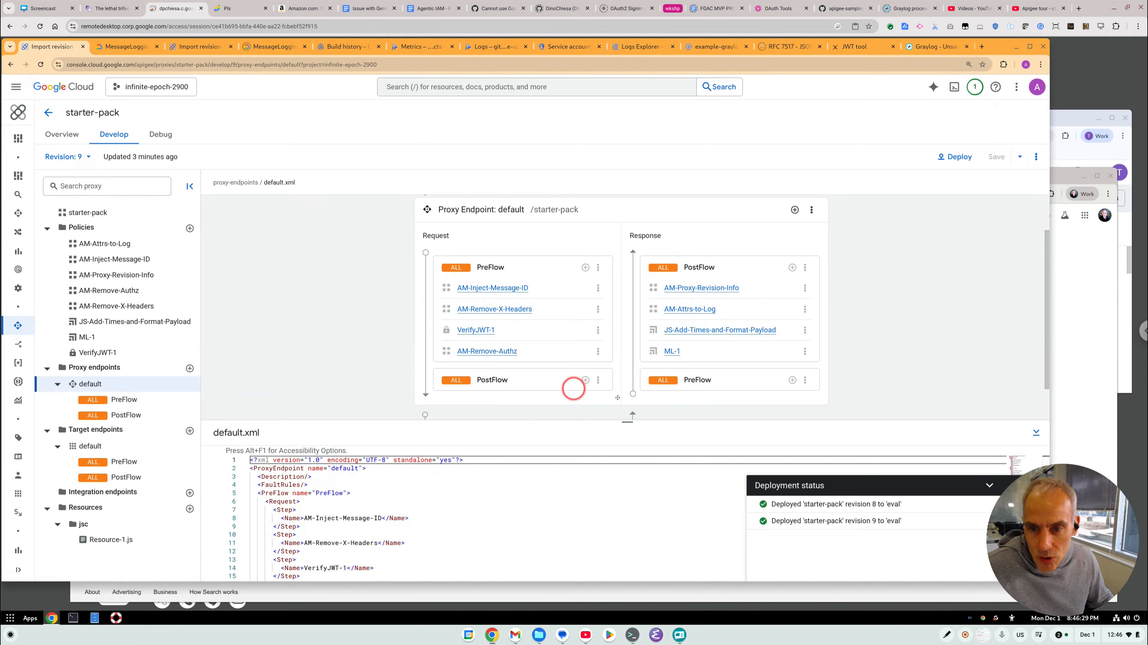
drag(625, 422, 625, 406)
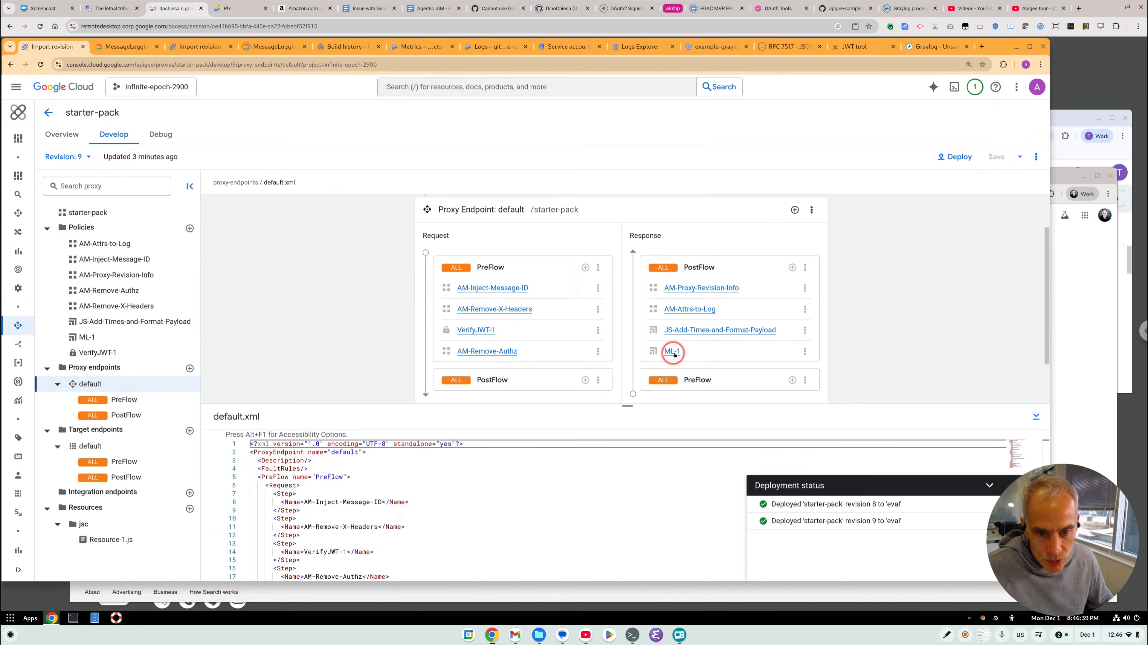
drag(675, 351, 689, 355)
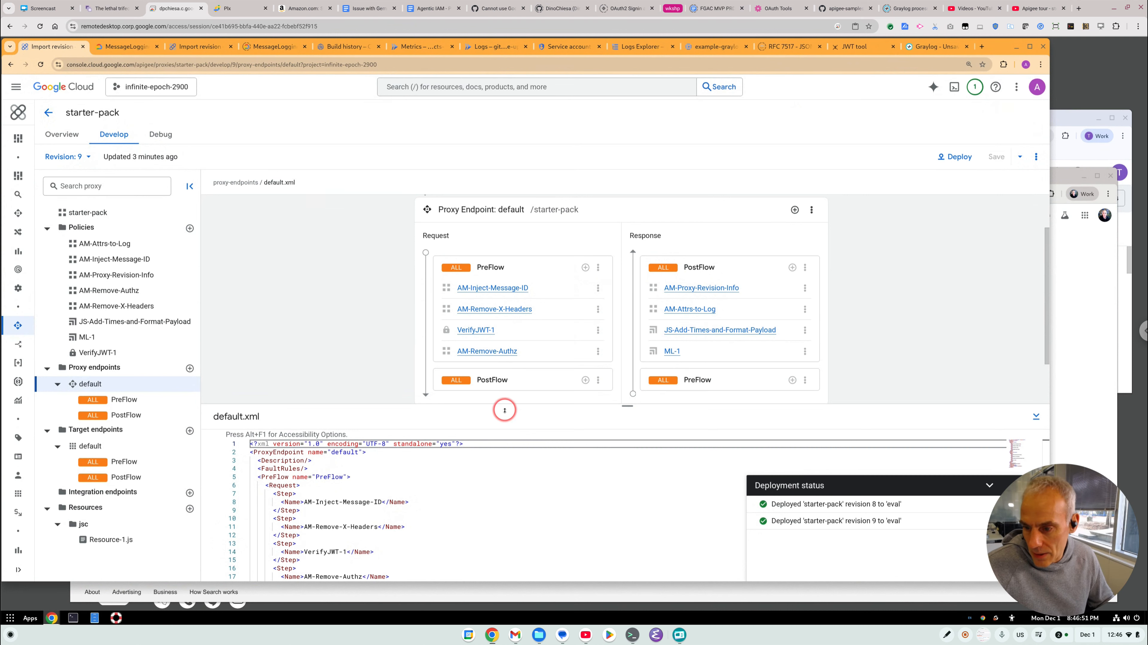
- Add a PostClientFlow element named 'pcf', with its closing tag, after the PostFlow in the default proxy endpoint XML
drag(623, 397, 627, 316)
scroll(542, 451, down, 5)
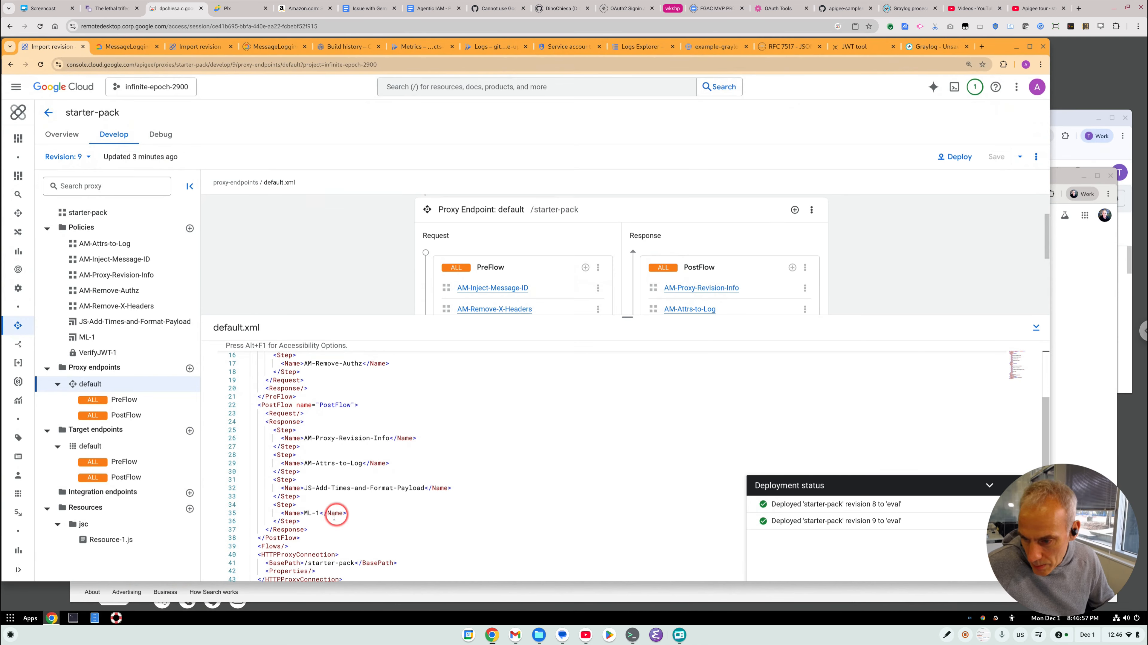
click(459, 539)
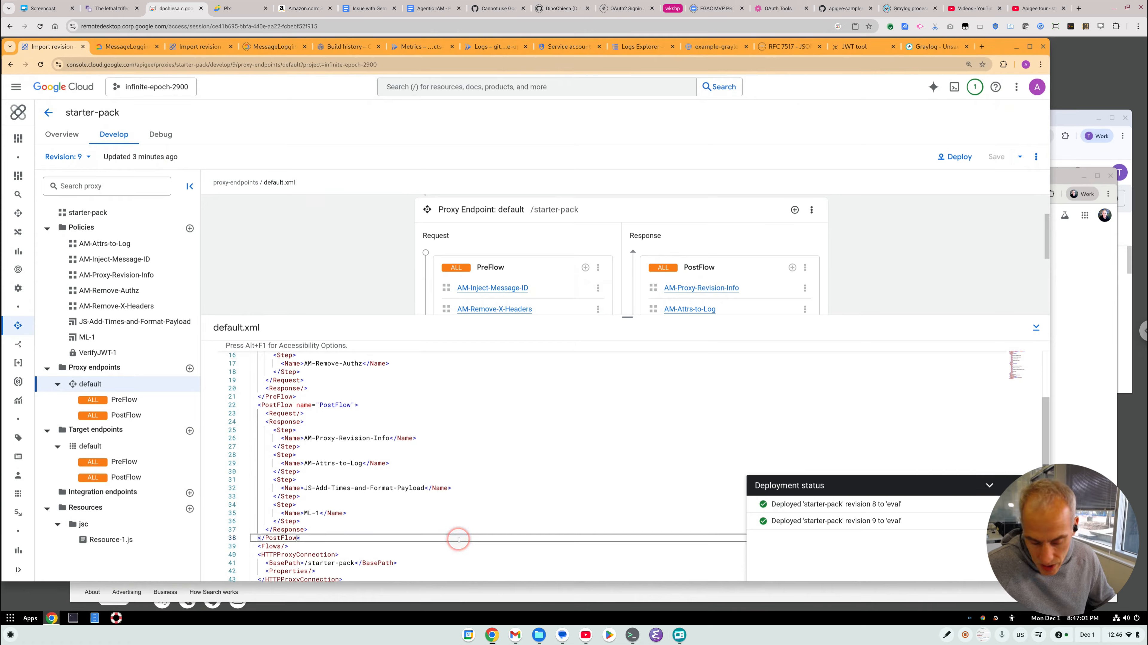
key(Return)
text(<PostCli)
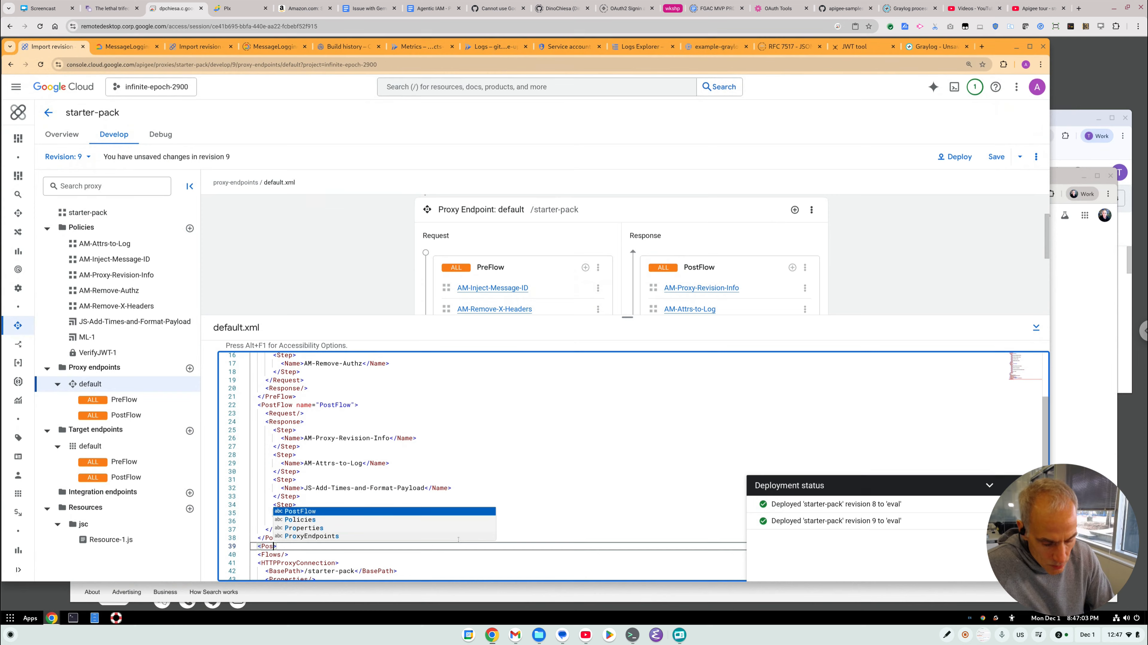
text(entFlo)
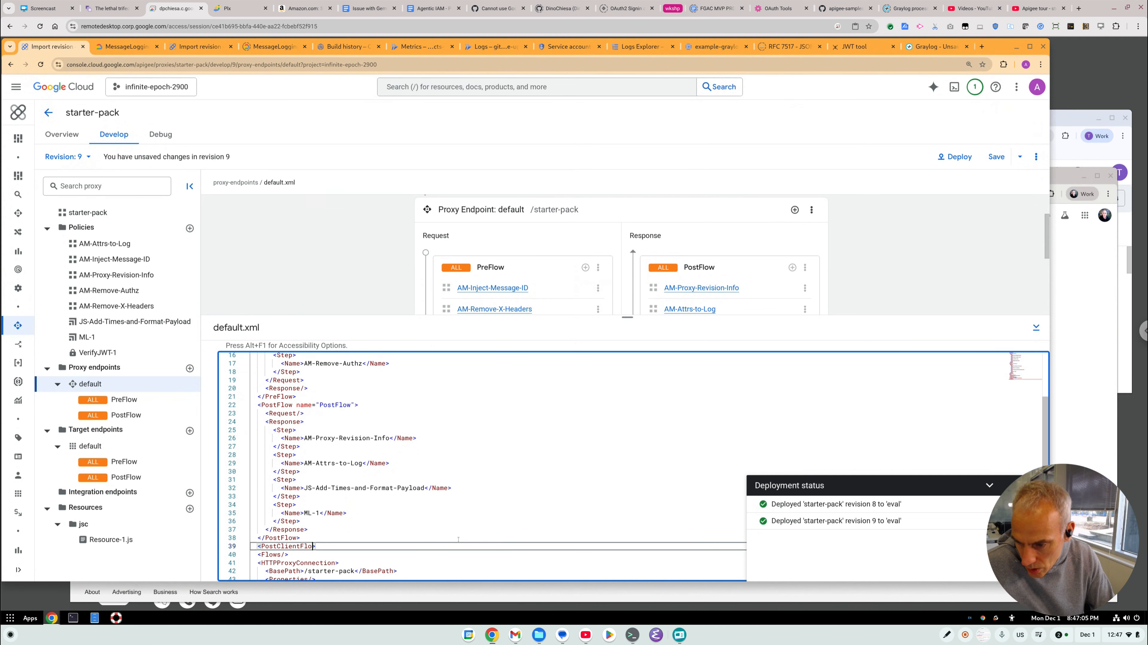
text(w name='p)
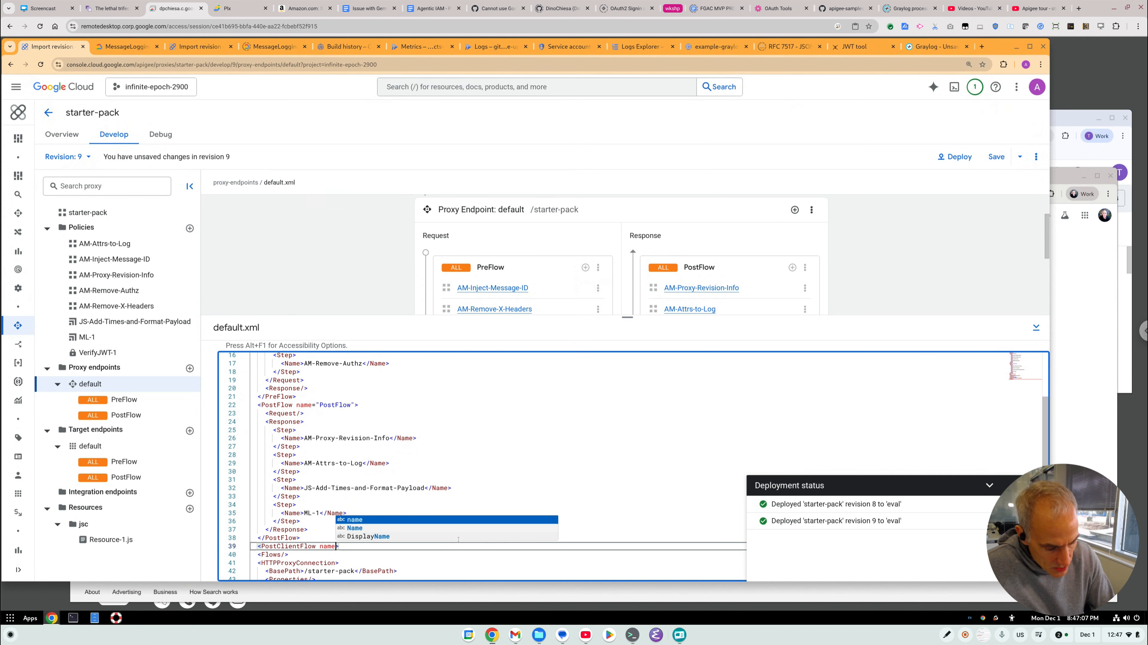
text('pcf)
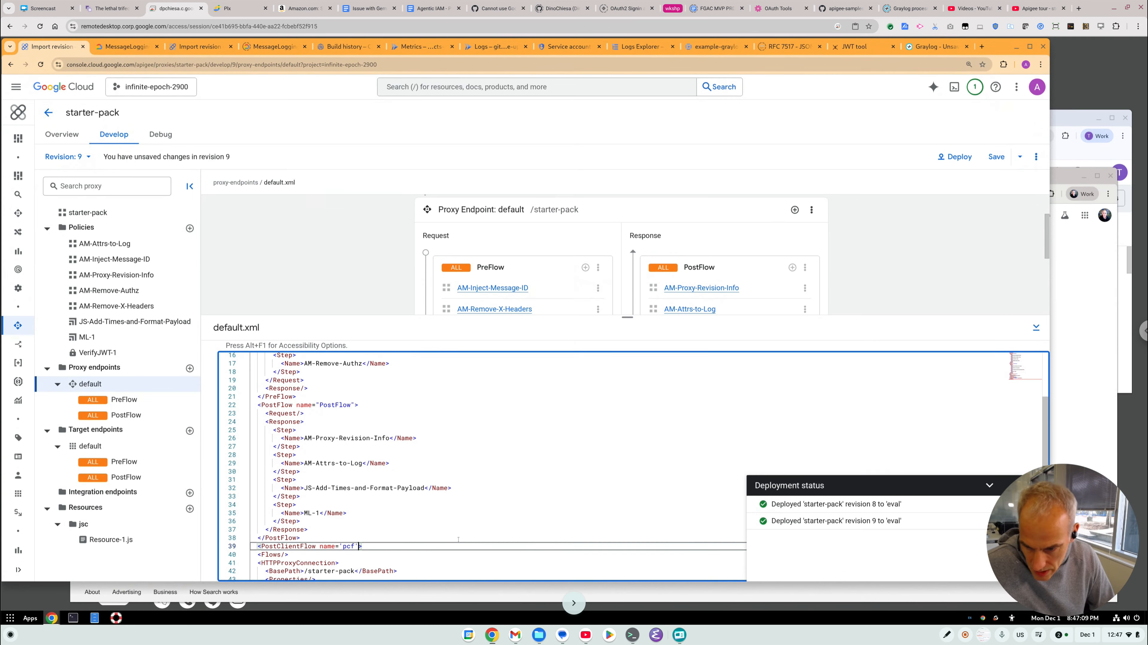
text(>)
key(Return)
text(</PostC)
key(ctrl+space)
key(Return)
- Cut the ML-1 step block out of the PostFlow response in default.xml
key(Up)
key(ctrl+Right)
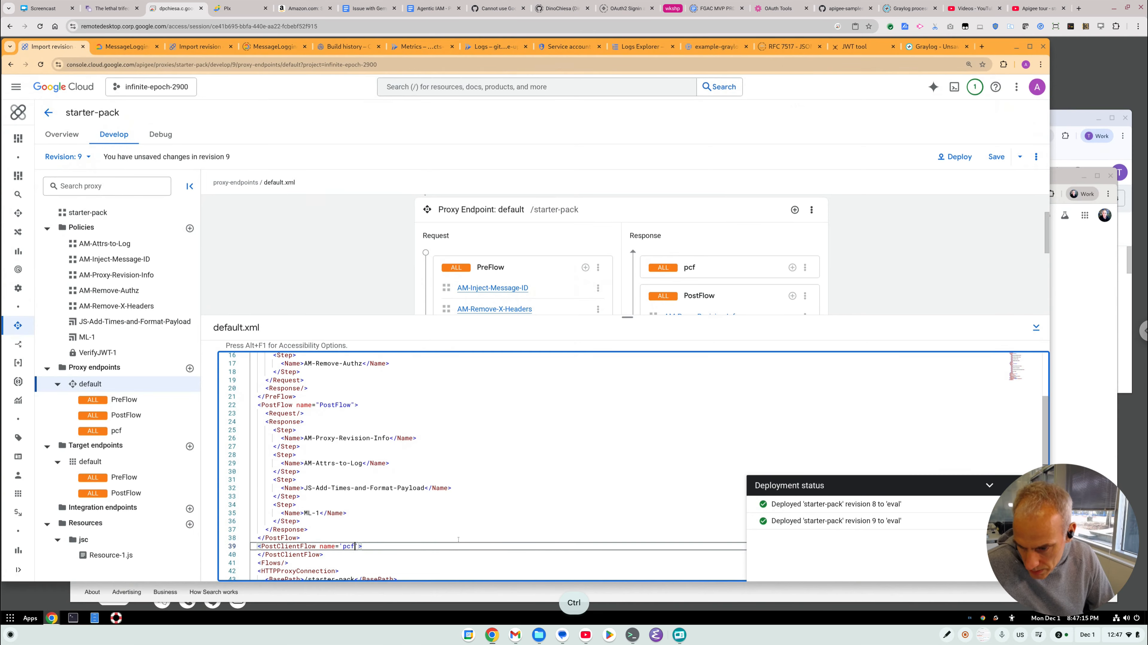
key(Up)
key(Up)
key(Up)
key(Up)
key(Up)
key(Up)
key(Right)
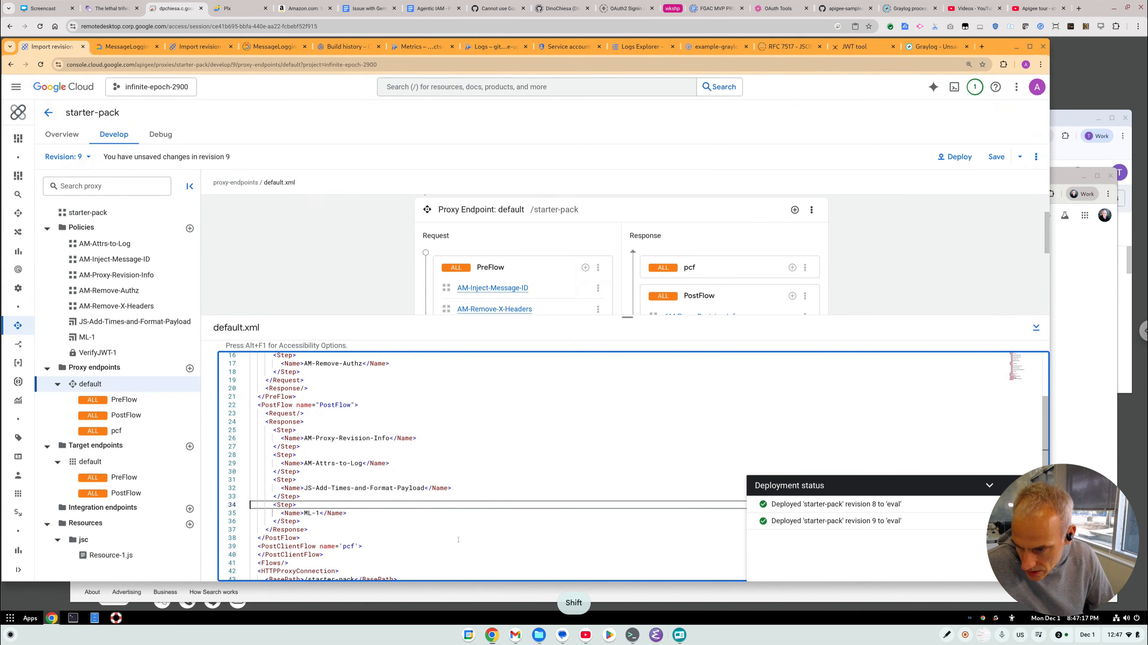
key(shift+Down)
key(shift+Down)
key(shift+Down)
key(ctrl+x)
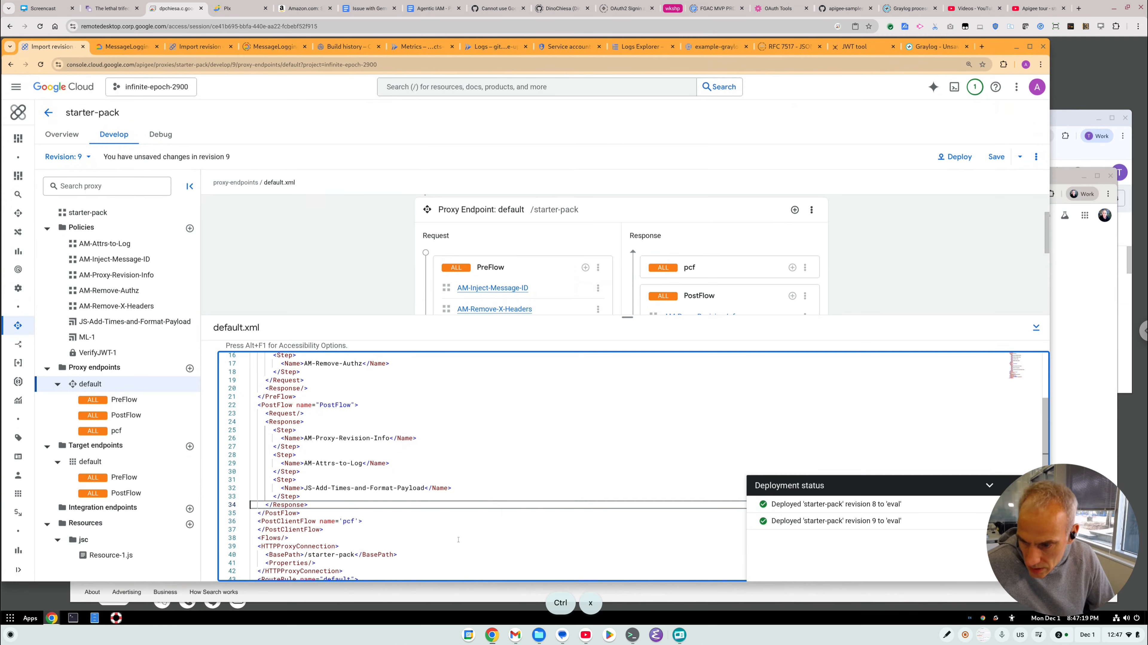
- Insert a Response element inside the PostClientFlow and paste the cut ML-1 step into it
key(Down)
key(Down)
key(End)
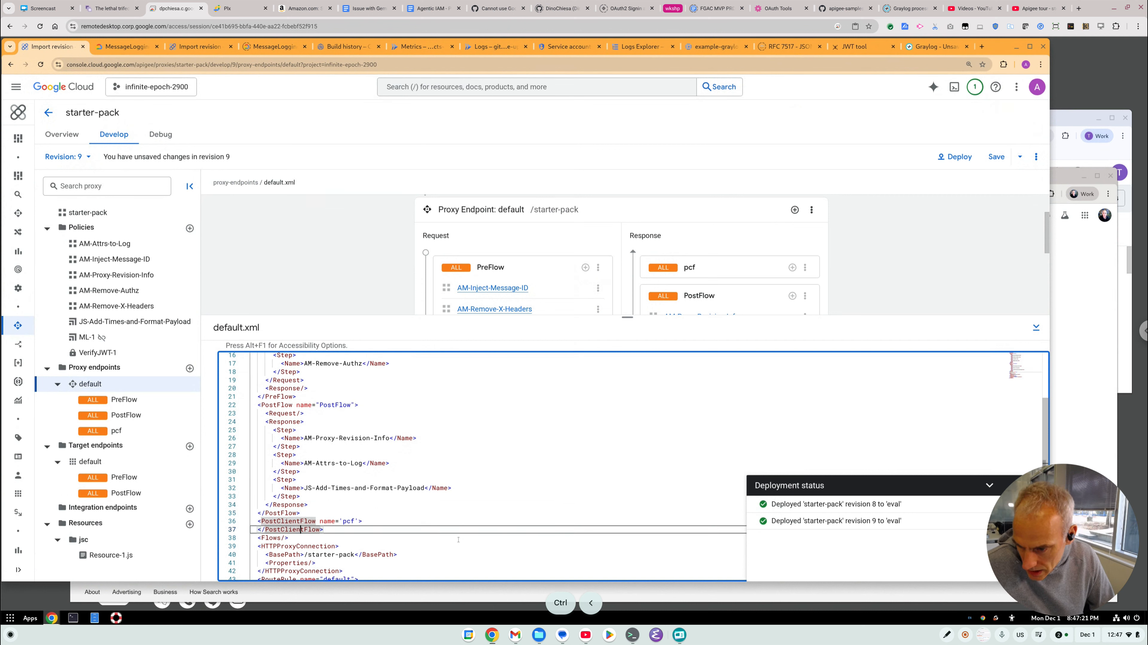
key(Return)
text(<Response>)
key(Return)
key(ctrl+v)
text(</Response>)
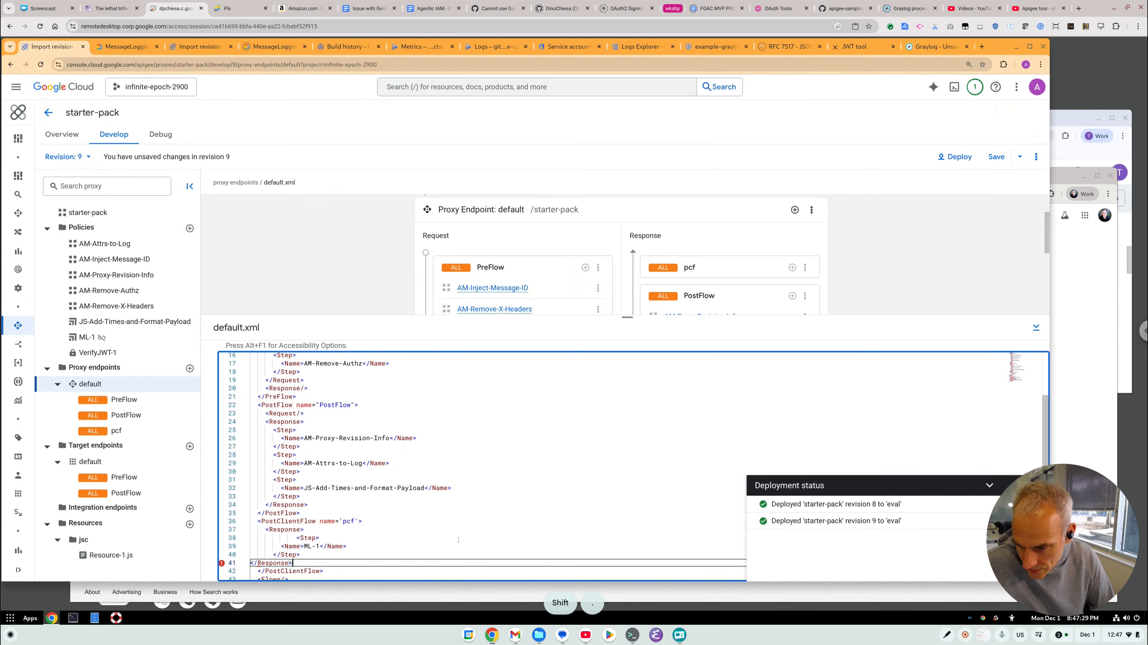
- Align the indentation of the pasted Step tag and the closing Response tag inside the PostClientFlow
key(Up)
key(Up)
key(Up)
key(BackSpace)
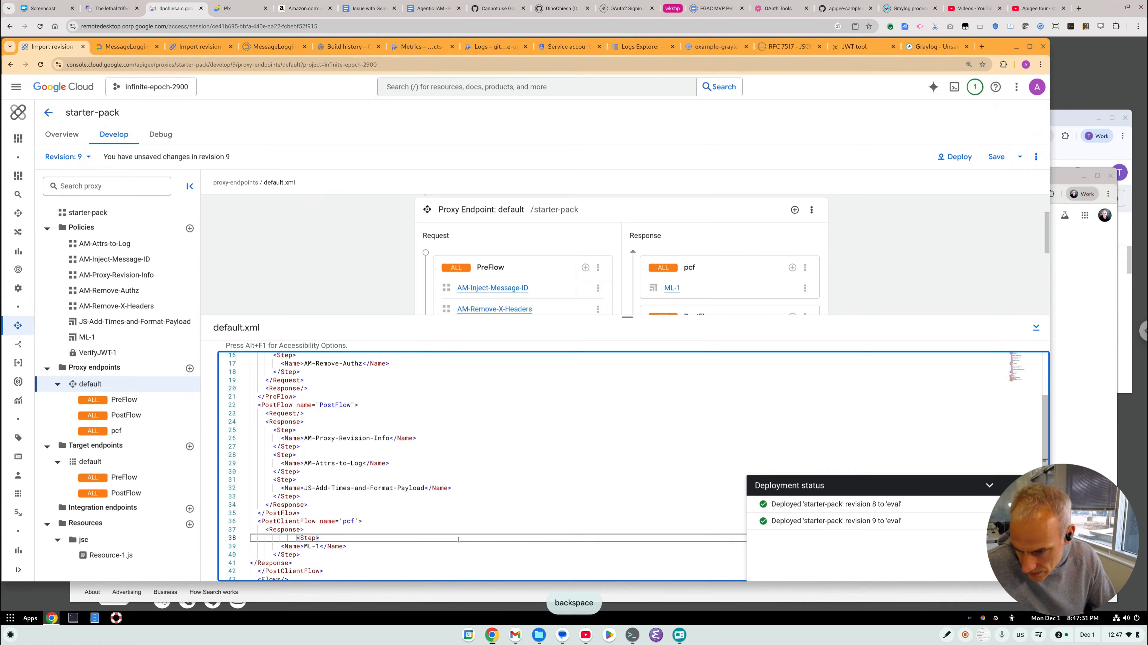
key(Down)
key(Down)
key(Down)
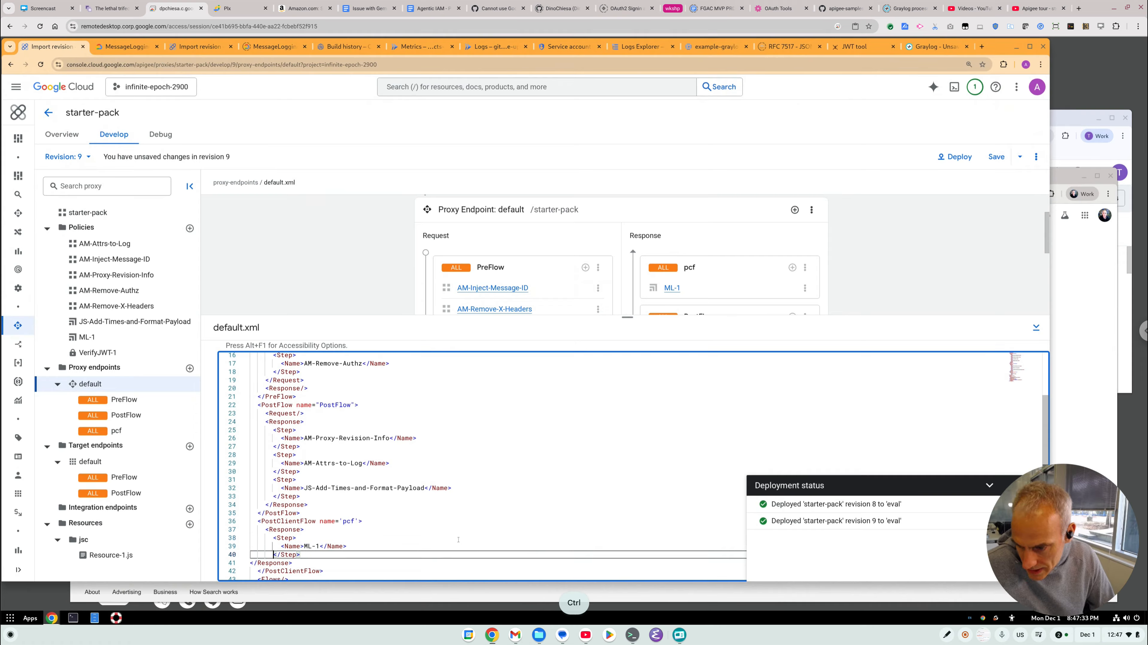
key(Left)
key(Left)
key(Left)
key(Left)
key(Left)
key(Left)
key(Left)
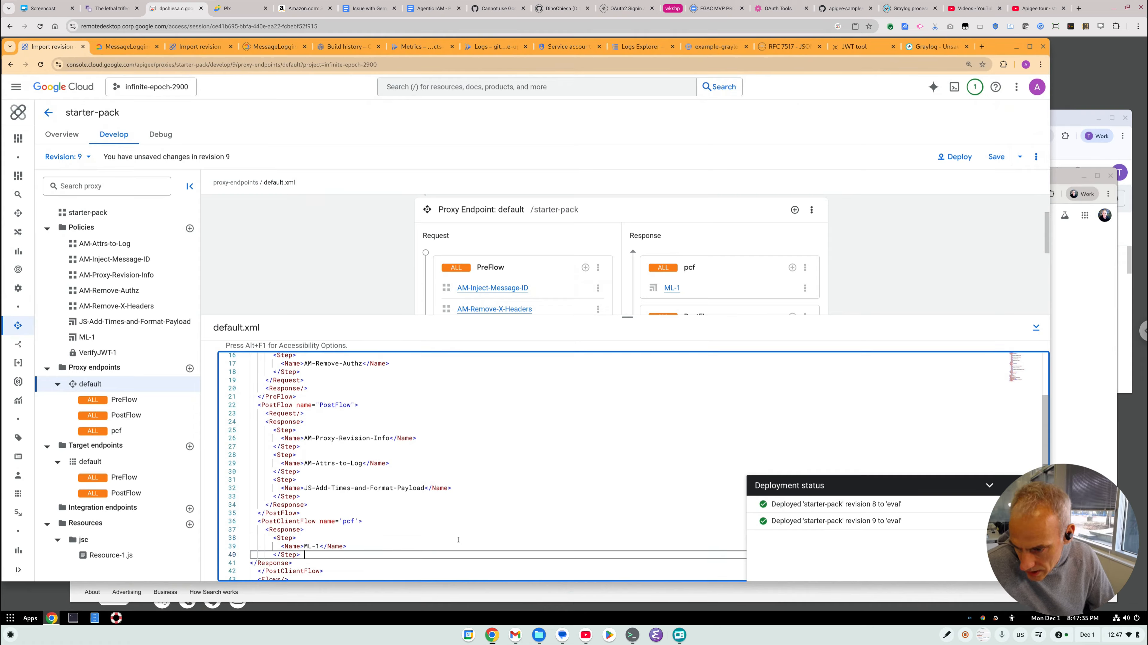
key(Down)
key(Home)
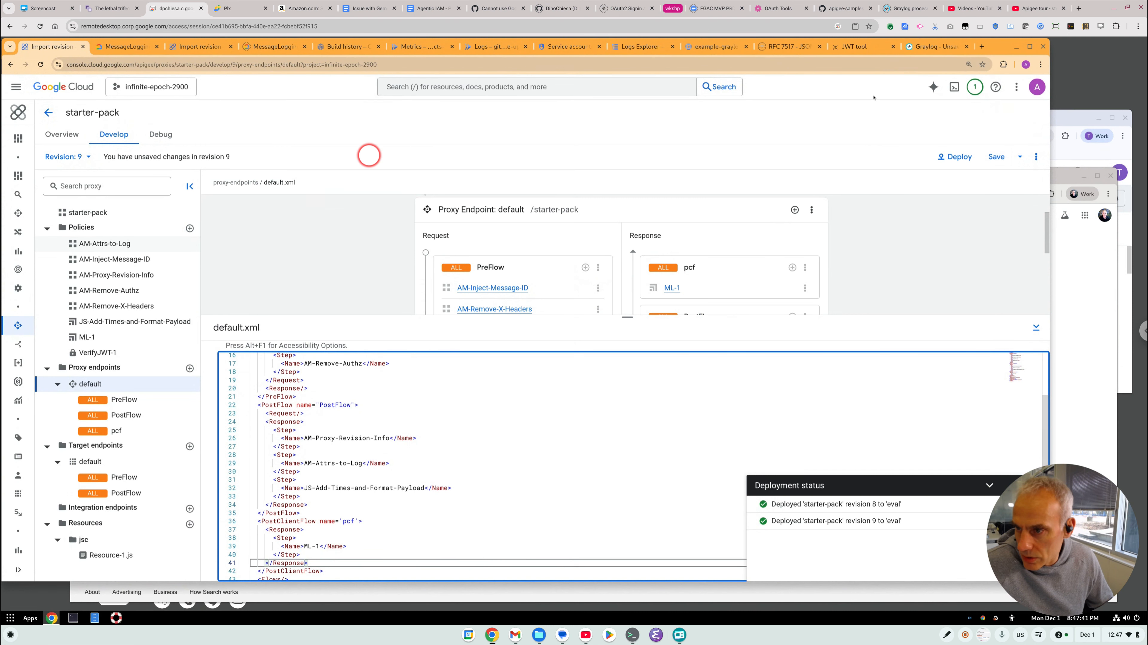
- Save the proxy changes as a new revision and dismiss the notification
click(1000, 155)
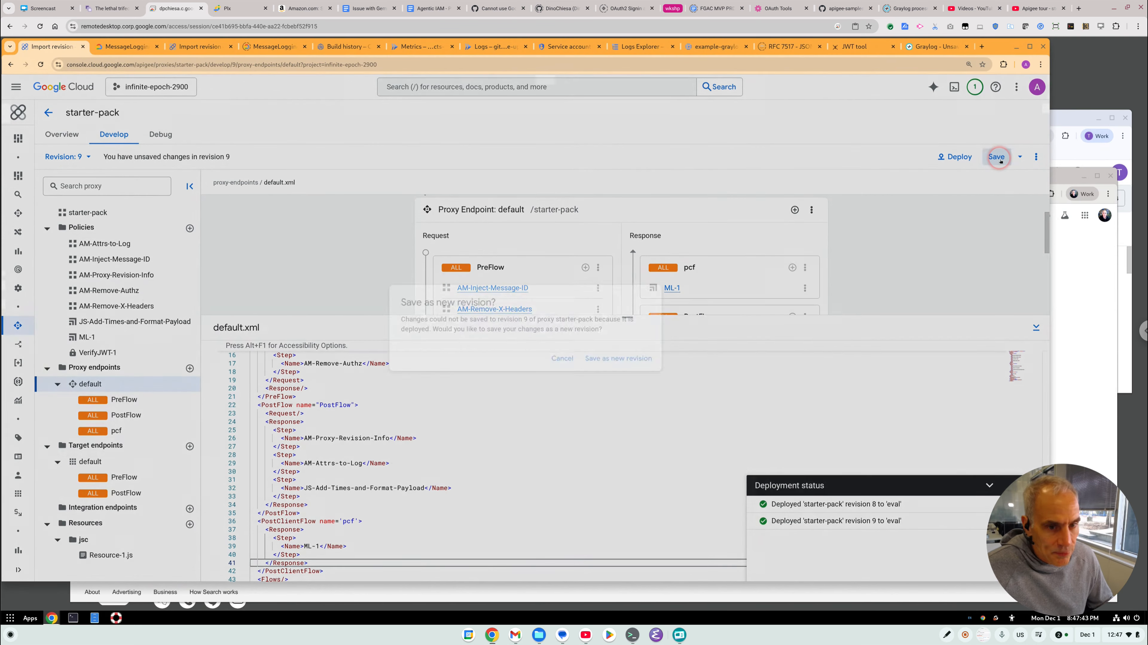
click(633, 364)
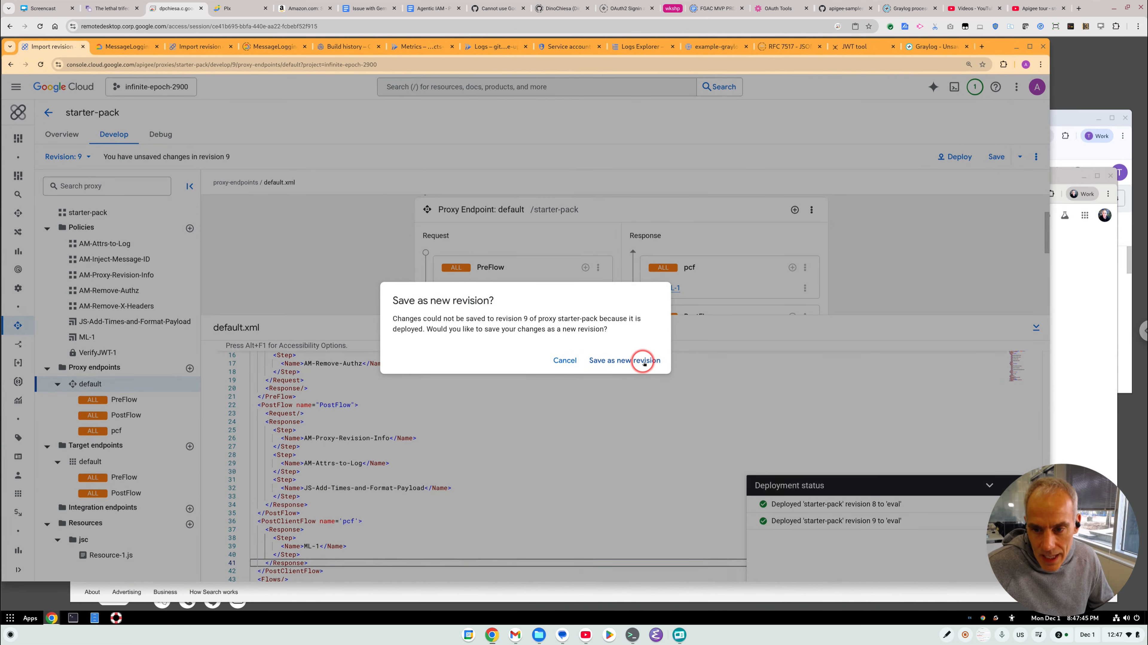
click(644, 362)
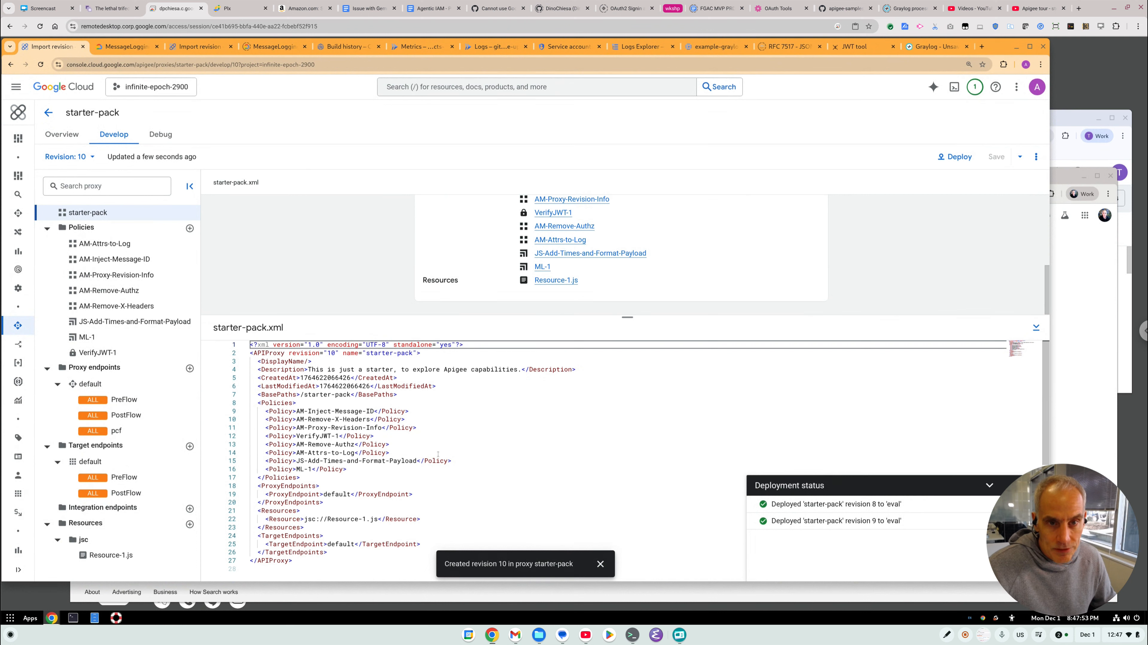
click(601, 564)
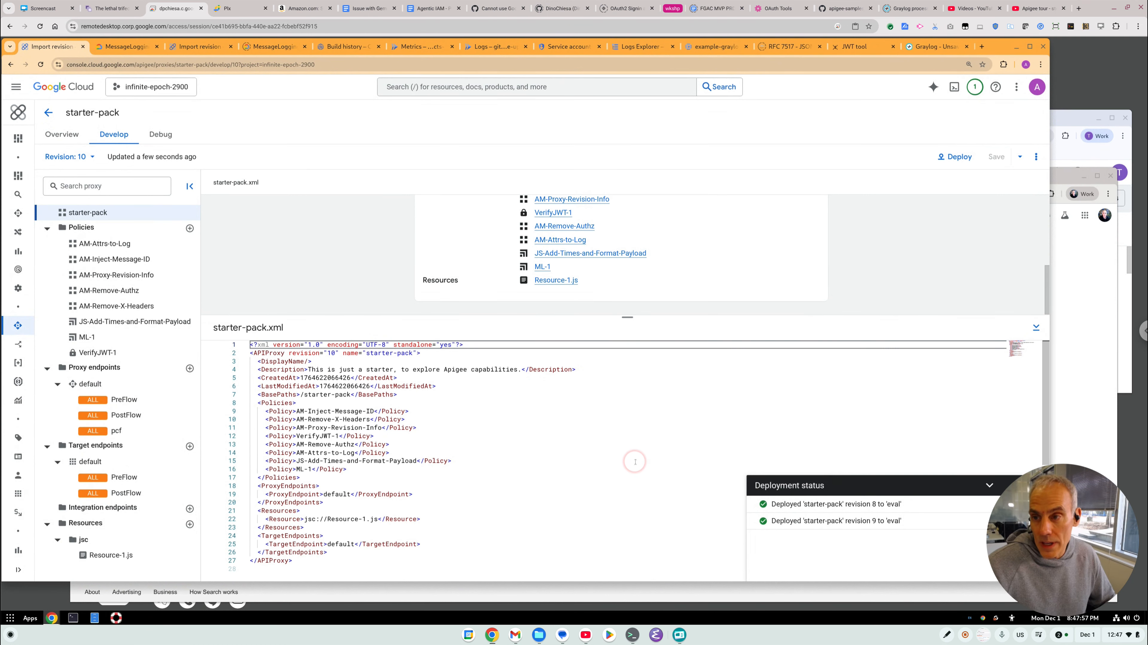
- Open the AM-Attrs-to-Log policy and highlight the proxy, request and response attributes in its template
click(133, 244)
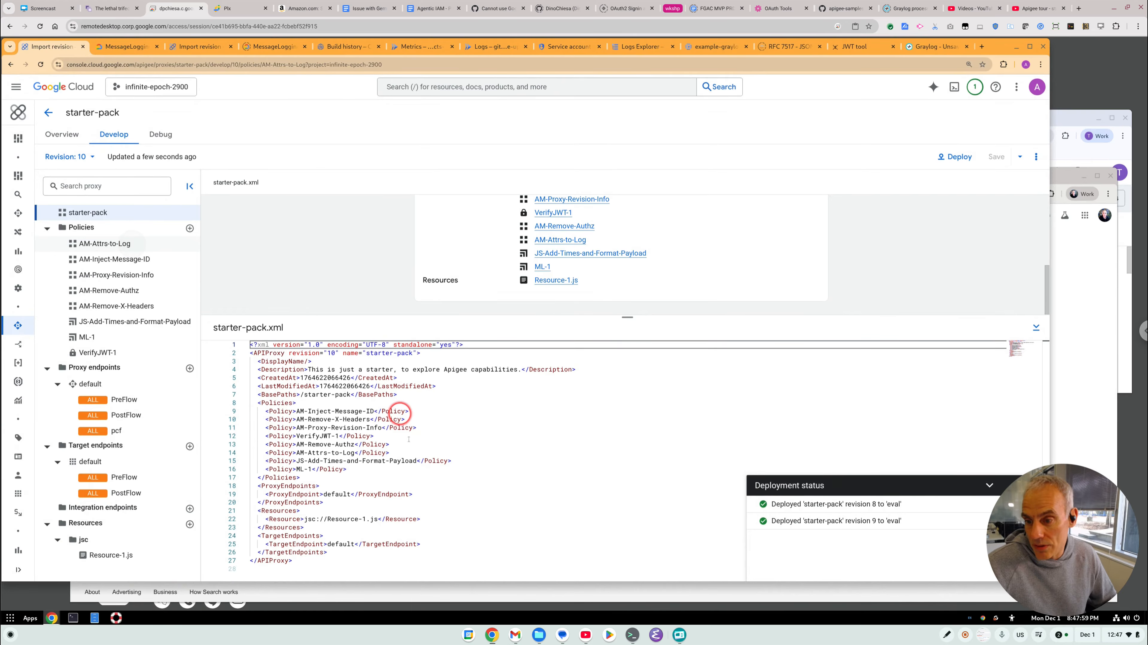
drag(402, 530, 282, 496)
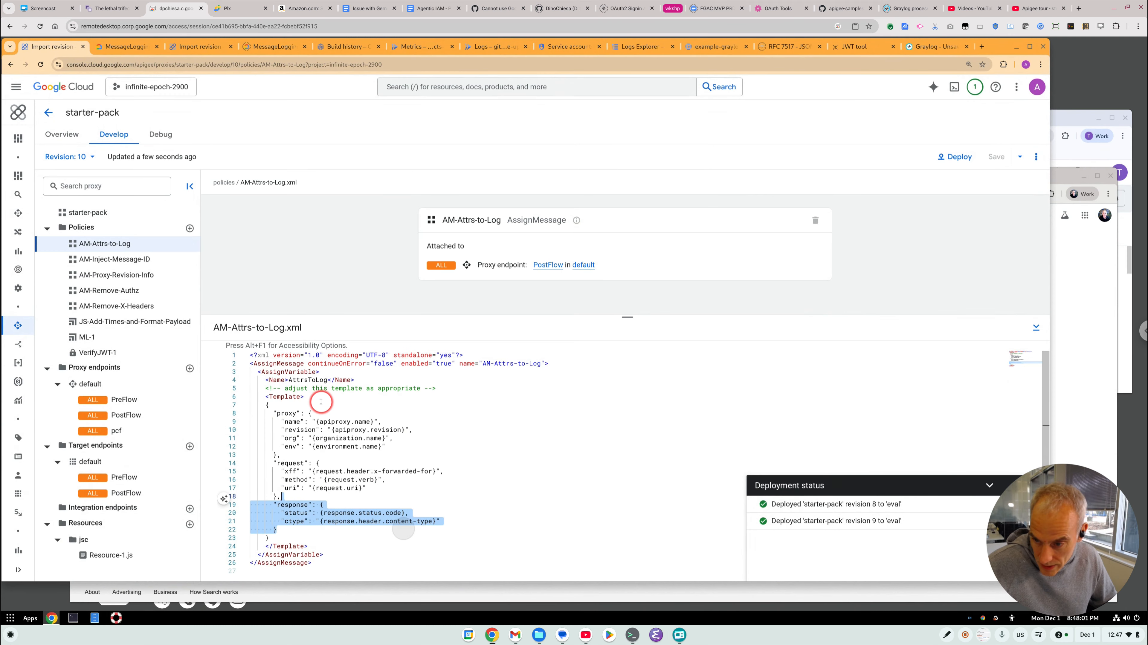
drag(321, 402, 320, 402)
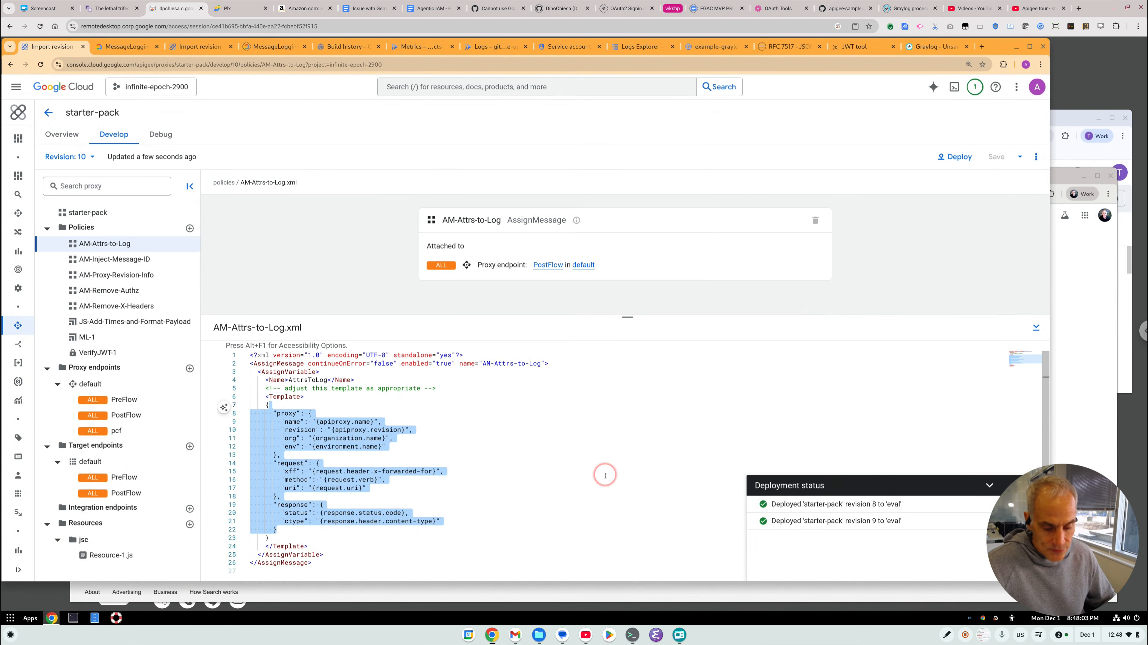